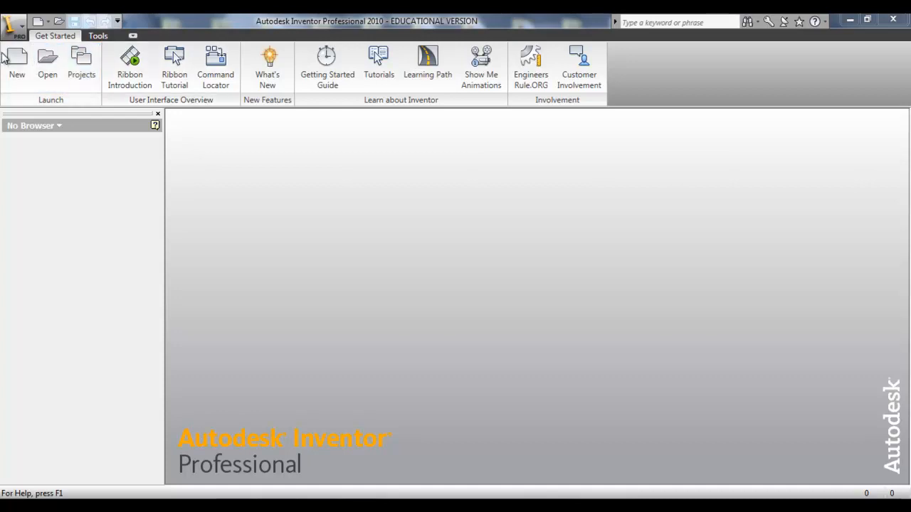
Step: Create a new part and sketch a rectangle about 59 mm by 19 mm around the origin
click(27, 59)
double_click(411, 234)
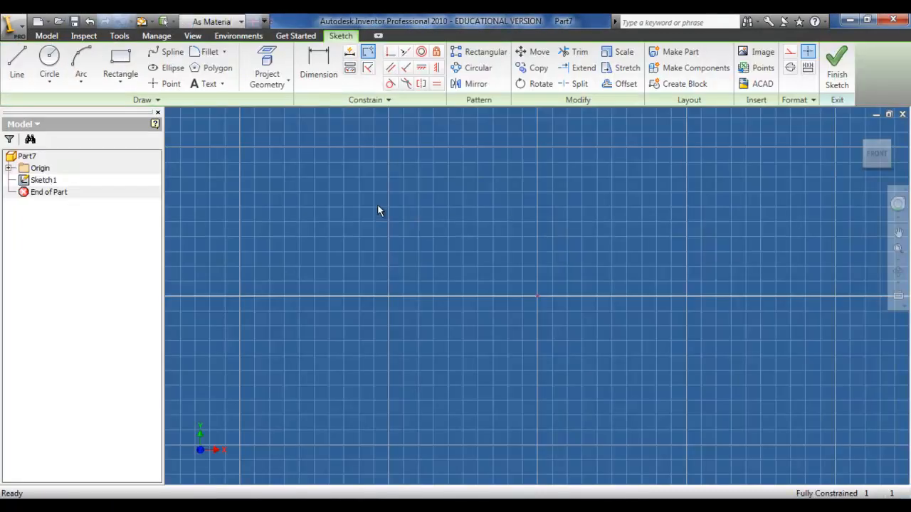
click(120, 68)
click(341, 216)
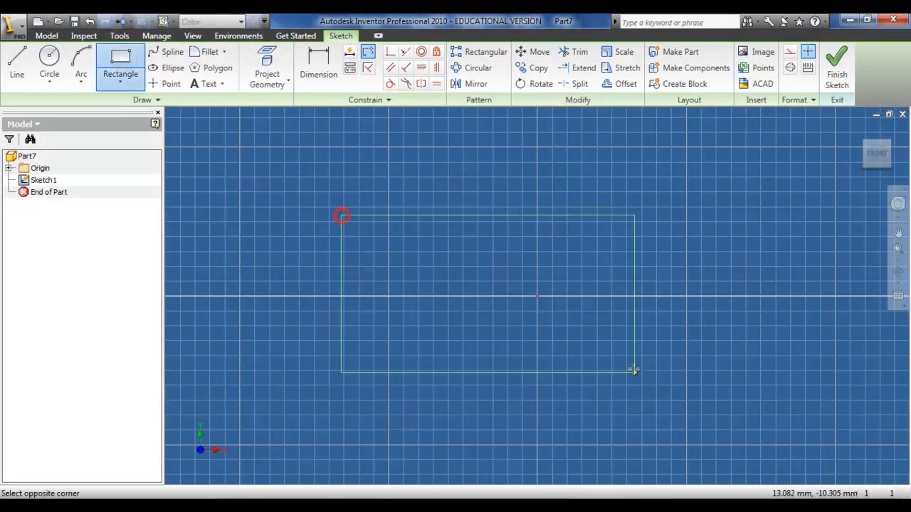
click(777, 357)
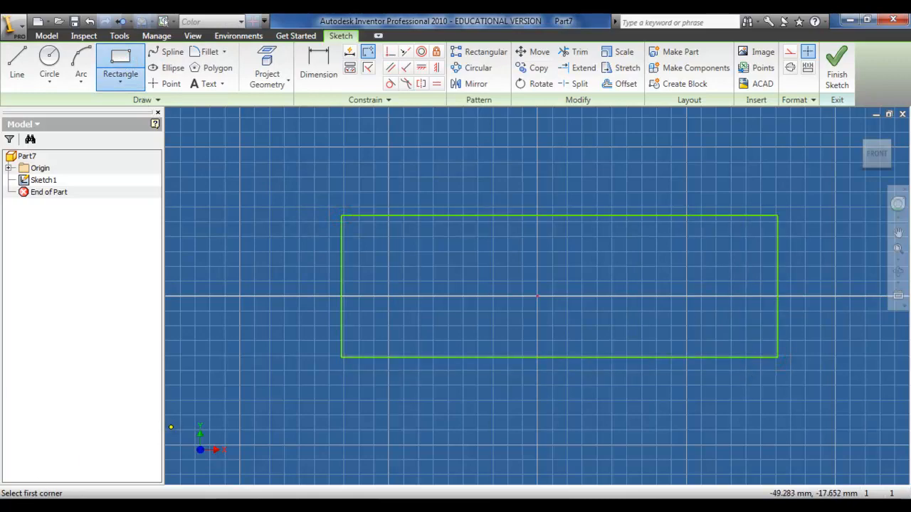
Step: Switch to Excel, enter the labels Rail_Length, Top_Rail_Height and Rail_Thickness in A1:A3, and fit column A to its contents
key(super)
click(53, 194)
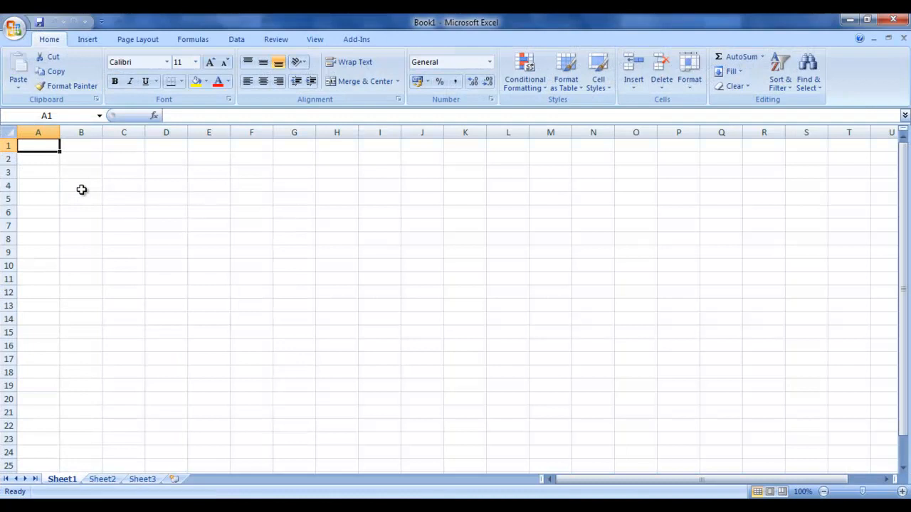
text(Rail_Le)
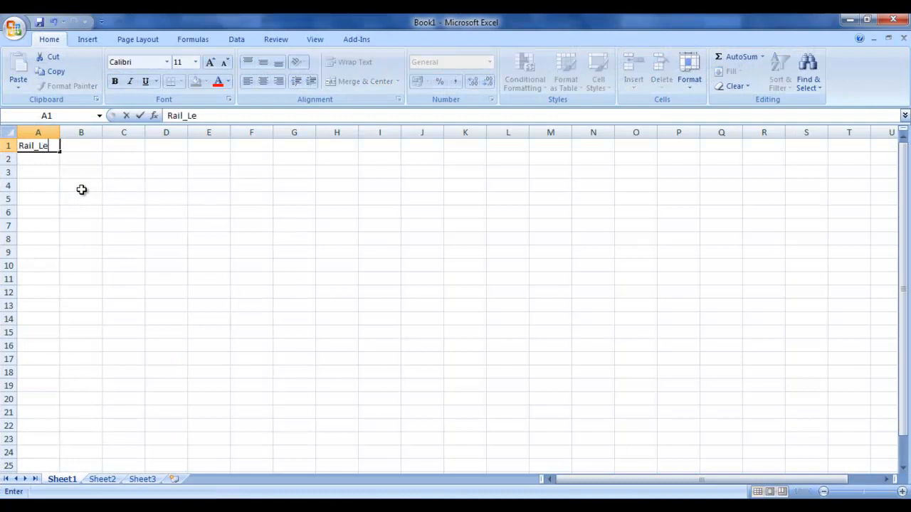
text(ngth)
key(Return)
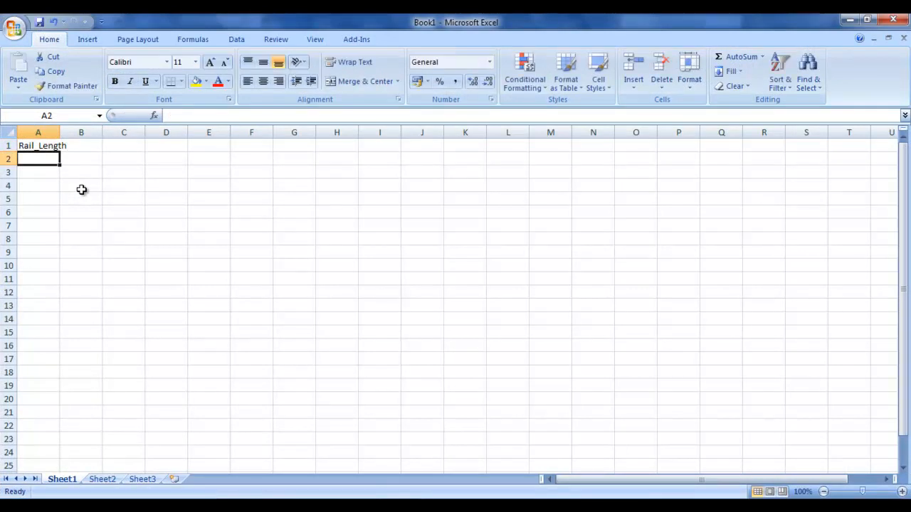
text(Top_Rai)
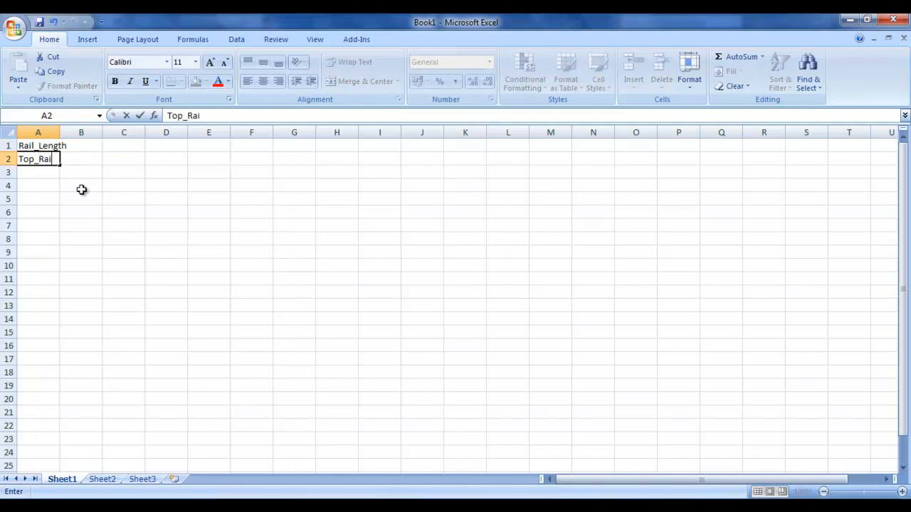
text(l_Height)
key(Return)
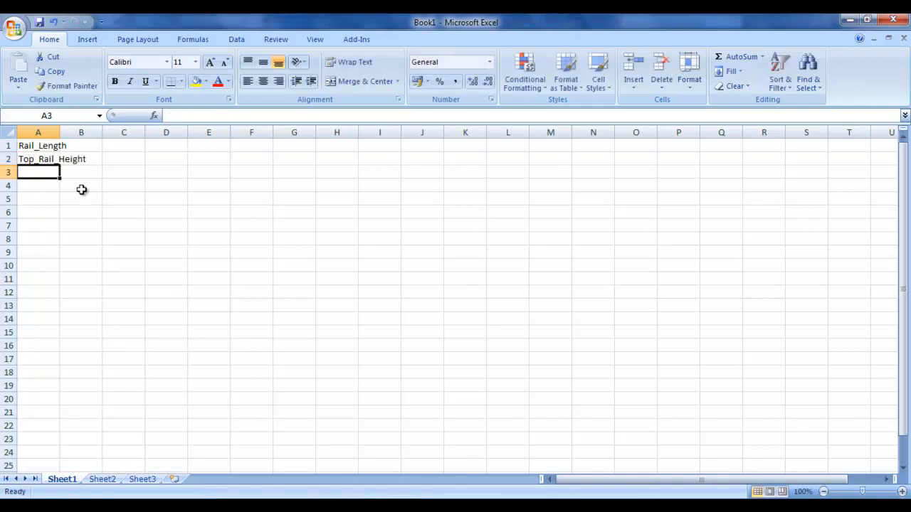
text(R)
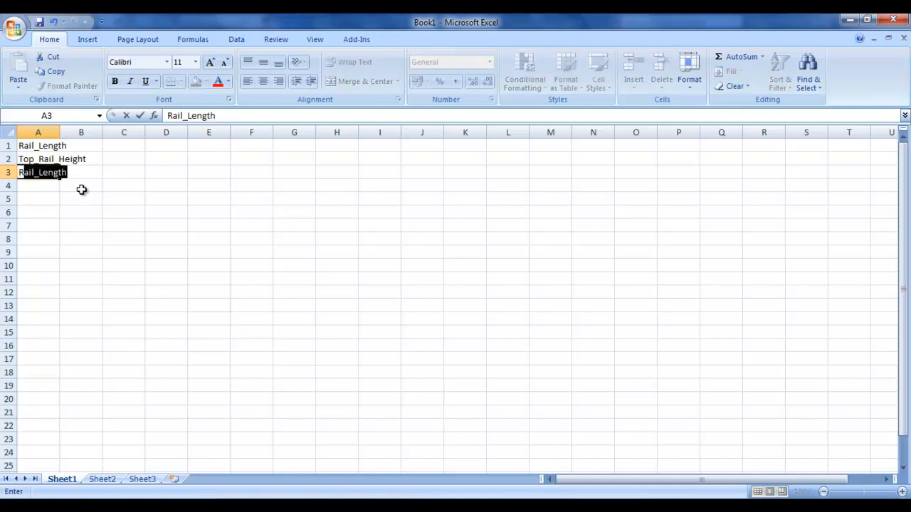
text(ail_T)
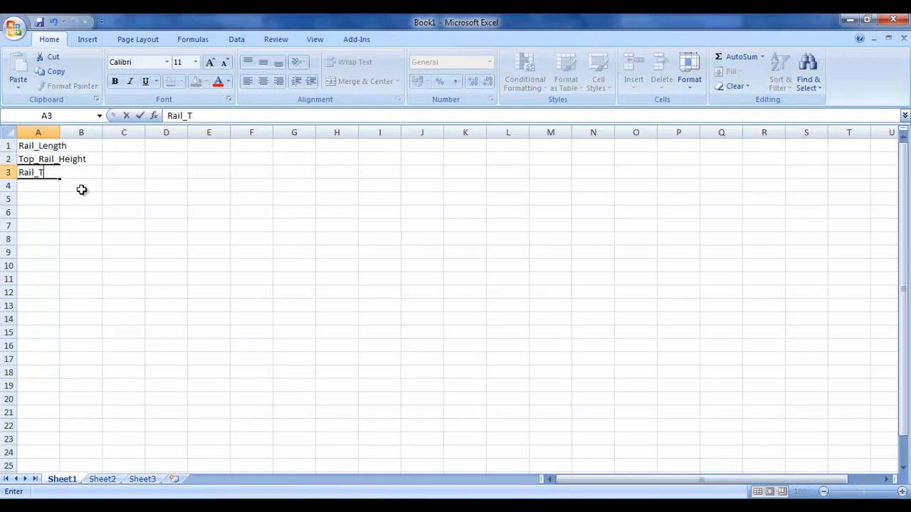
text(hickness)
key(Return)
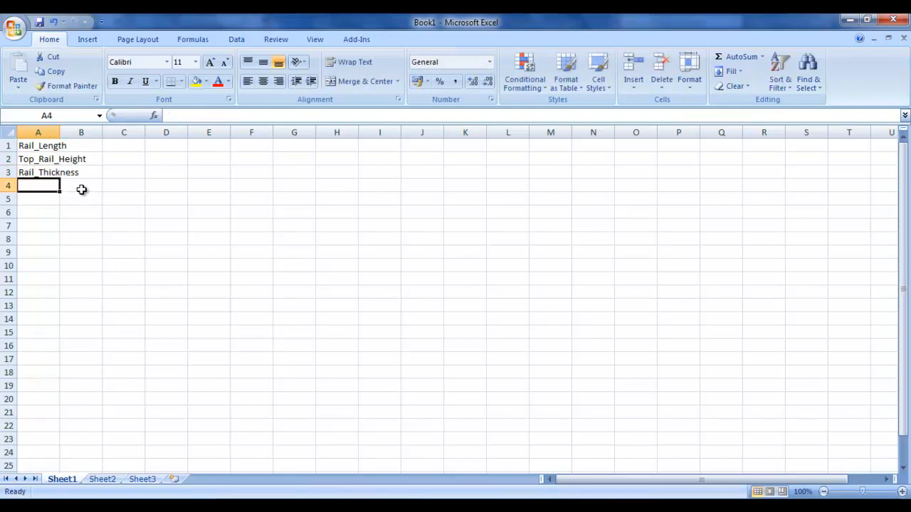
double_click(60, 132)
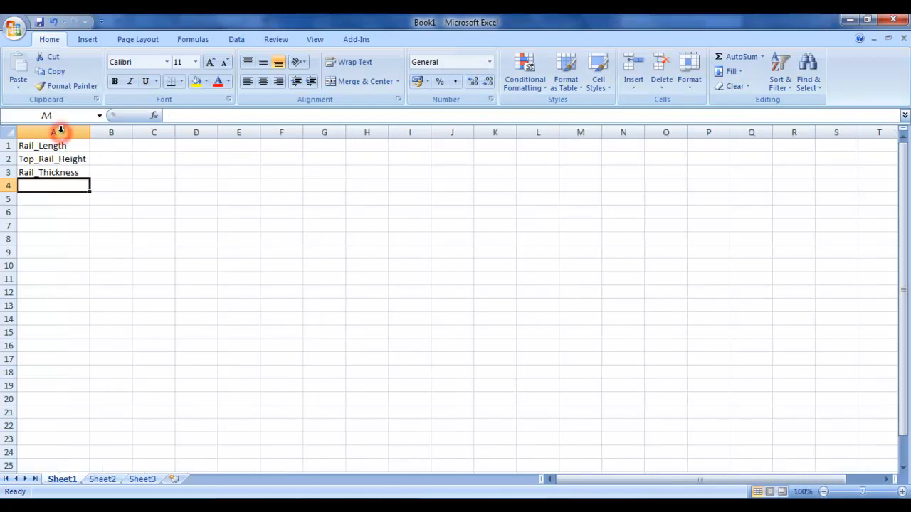
Step: Enter 700, 110 and 40 in cells B1:B3 beside the rail labels, and save the workbook
click(111, 145)
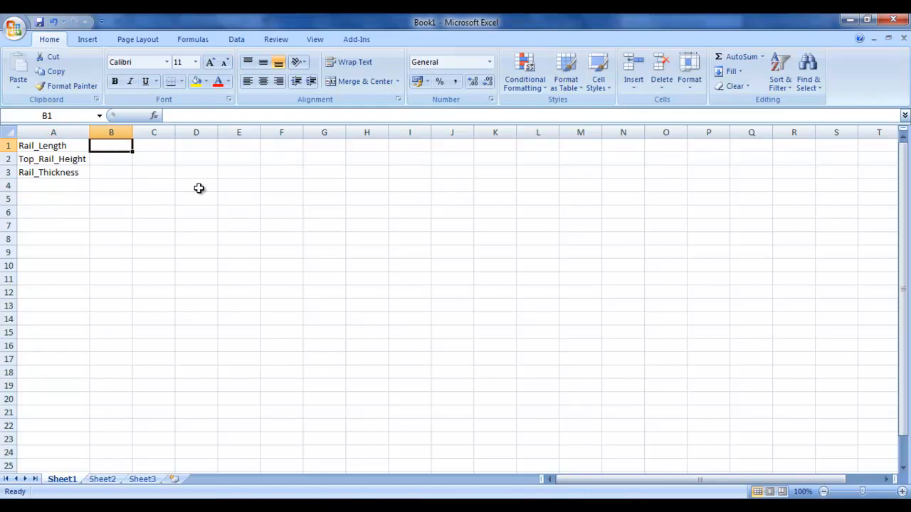
text(700)
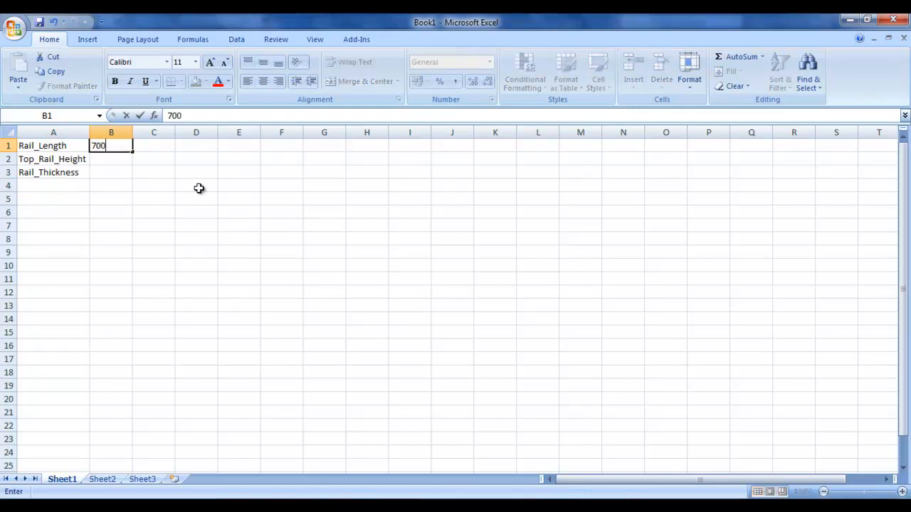
key(Return)
text(110)
key(Return)
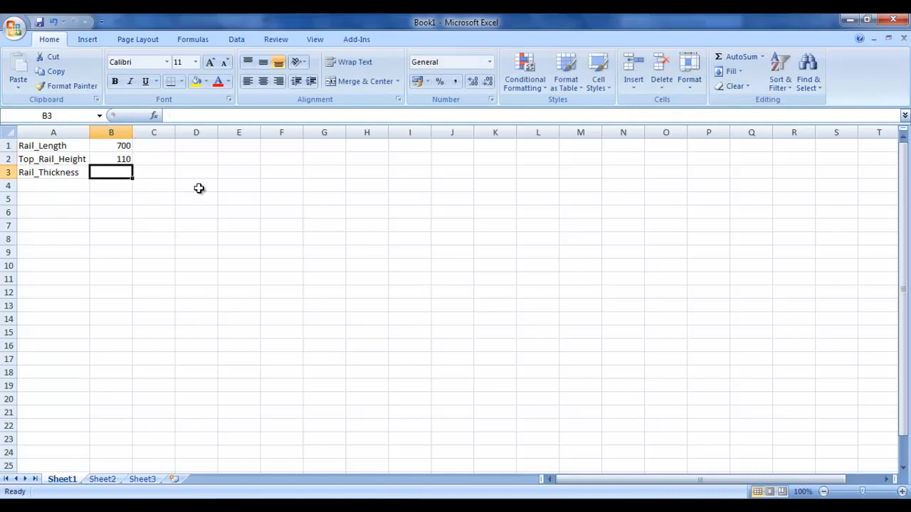
text(40)
key(Return)
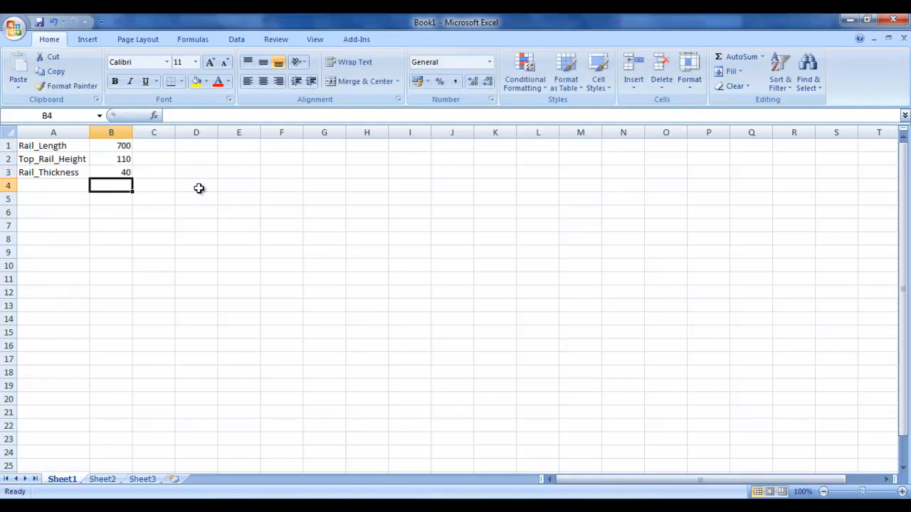
click(40, 24)
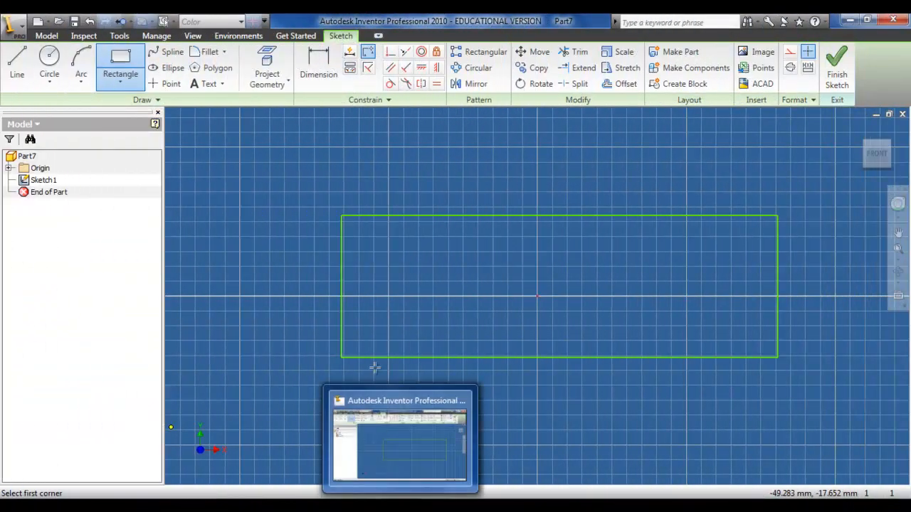
Step: Switch to Autodesk Inventor and link the saved rail spreadsheet to the part's parameters, accepting that the part is unsaved
click(157, 35)
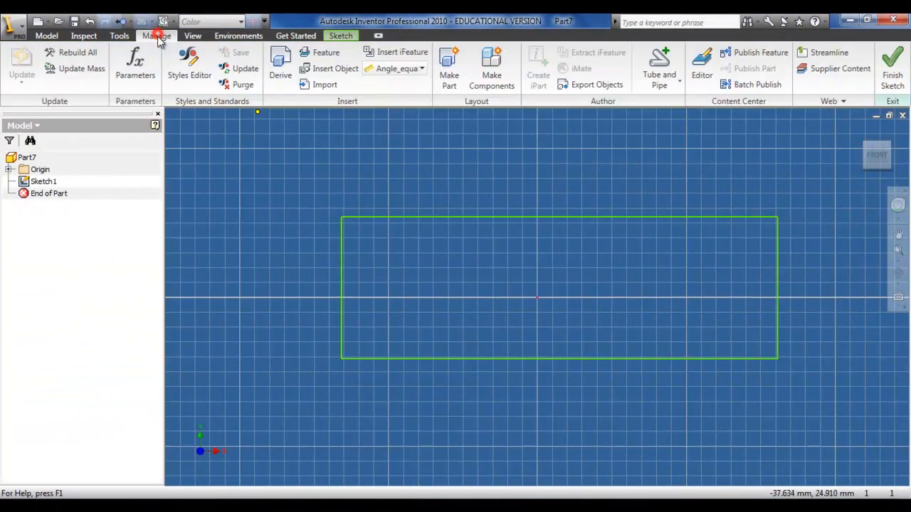
click(135, 63)
click(299, 382)
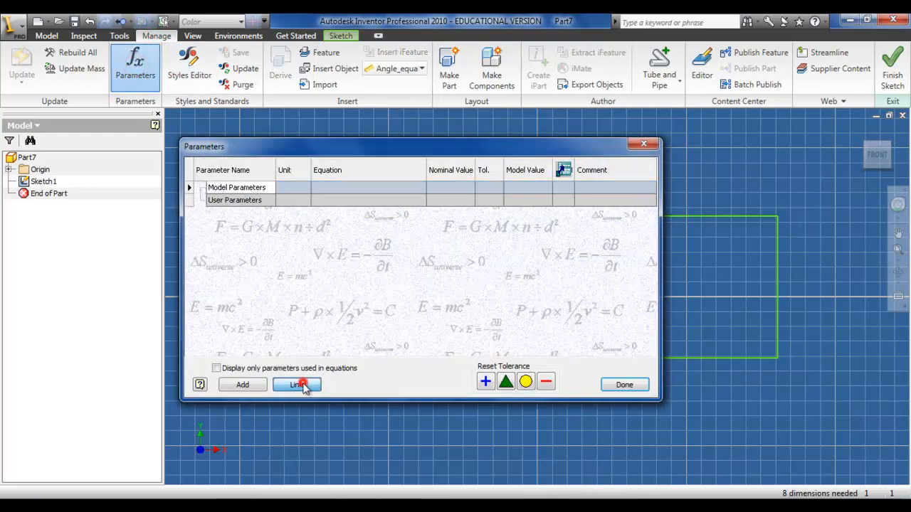
double_click(321, 216)
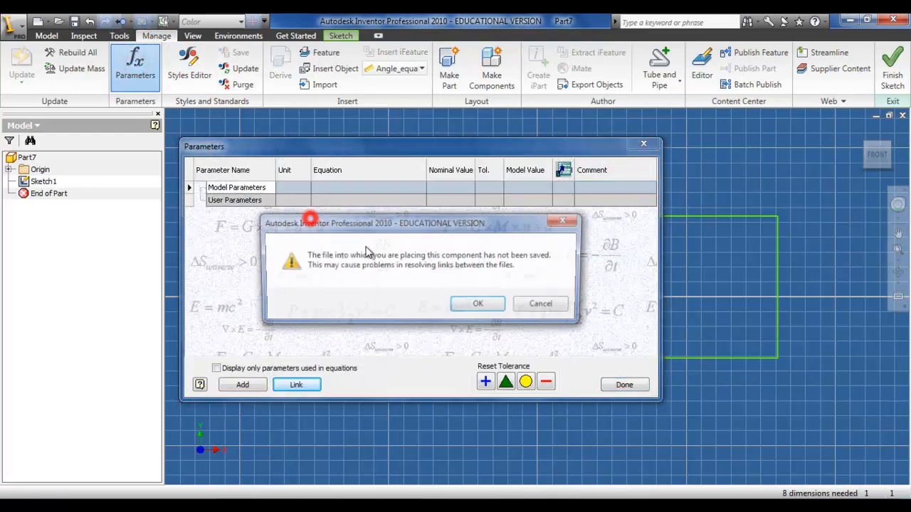
click(479, 302)
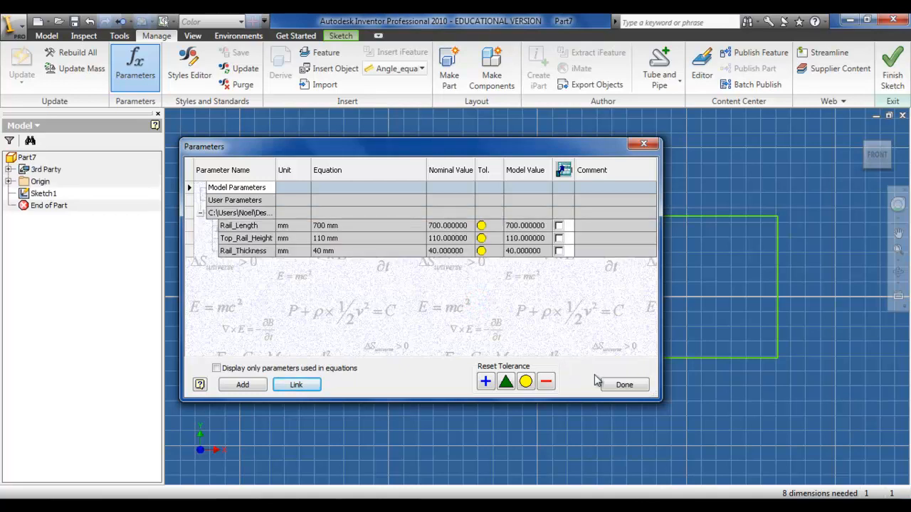
click(629, 384)
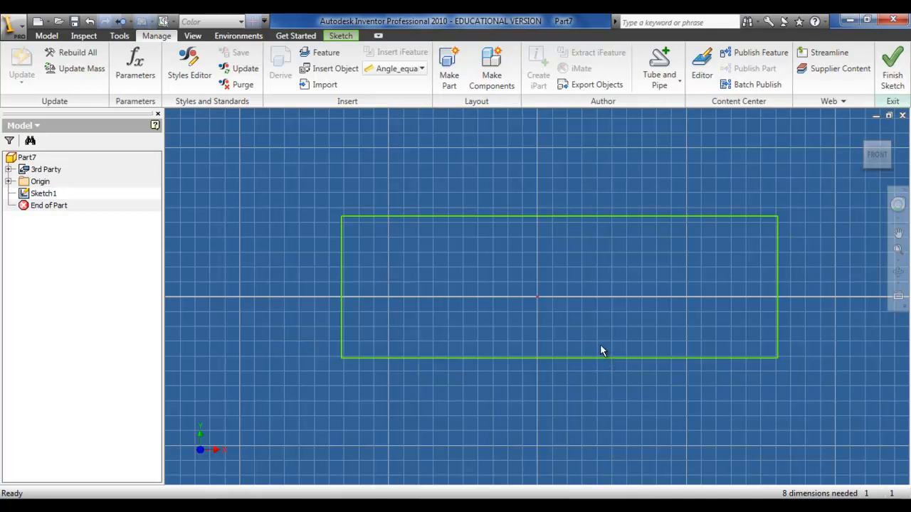
Step: Dimension the distance between the rectangle's two horizontal edges using the Rail_Thickness parameter
click(340, 35)
click(321, 84)
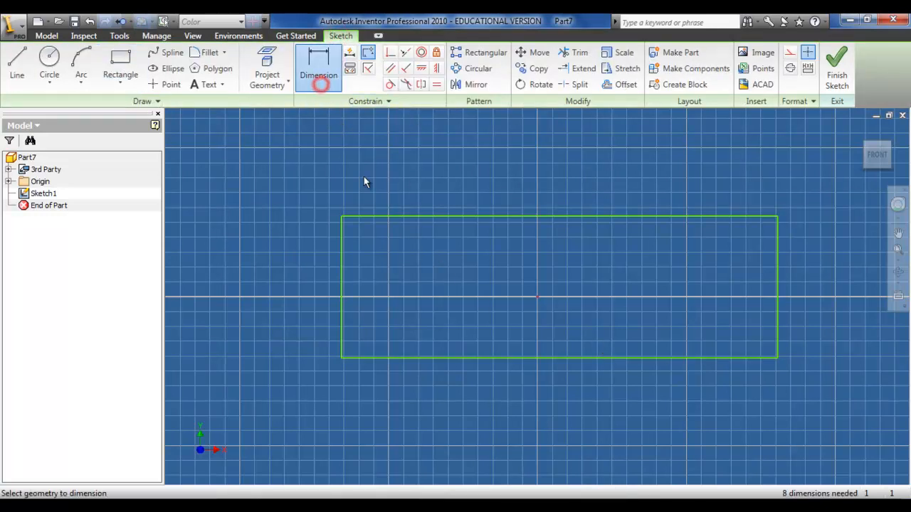
click(379, 216)
click(404, 358)
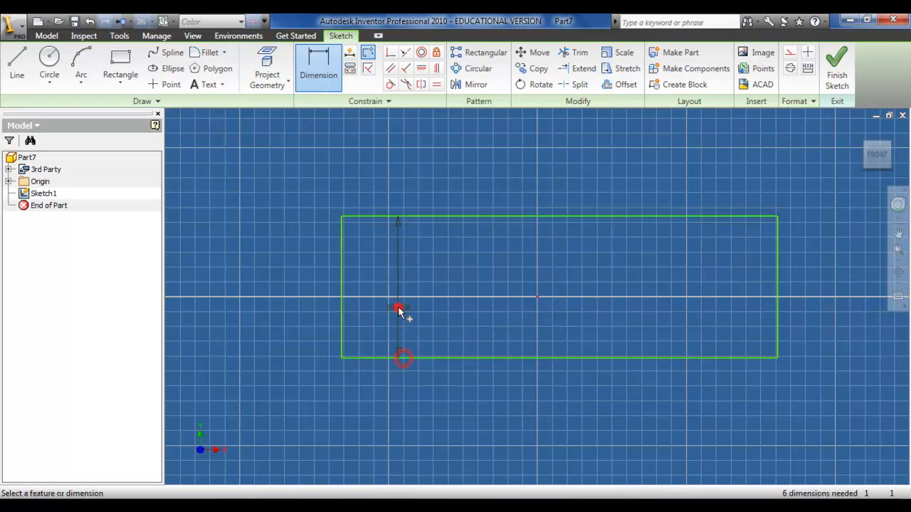
click(398, 309)
click(432, 356)
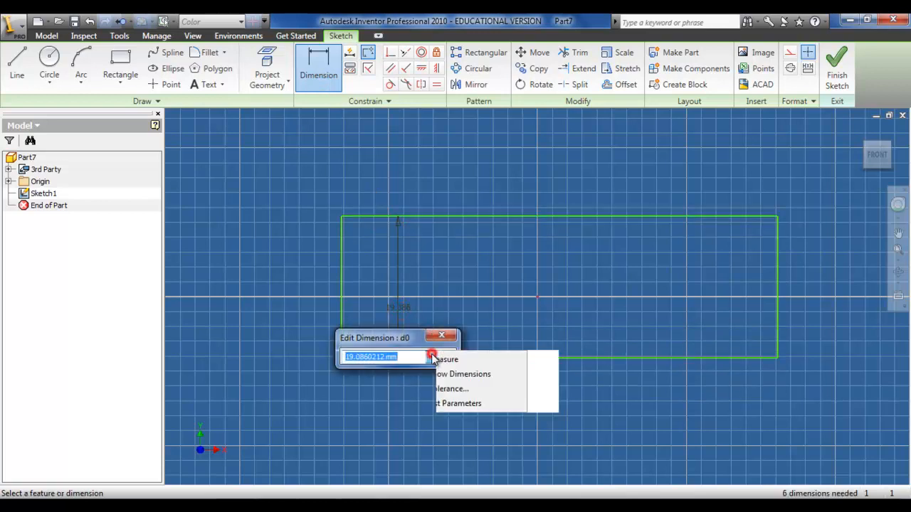
click(459, 404)
click(402, 404)
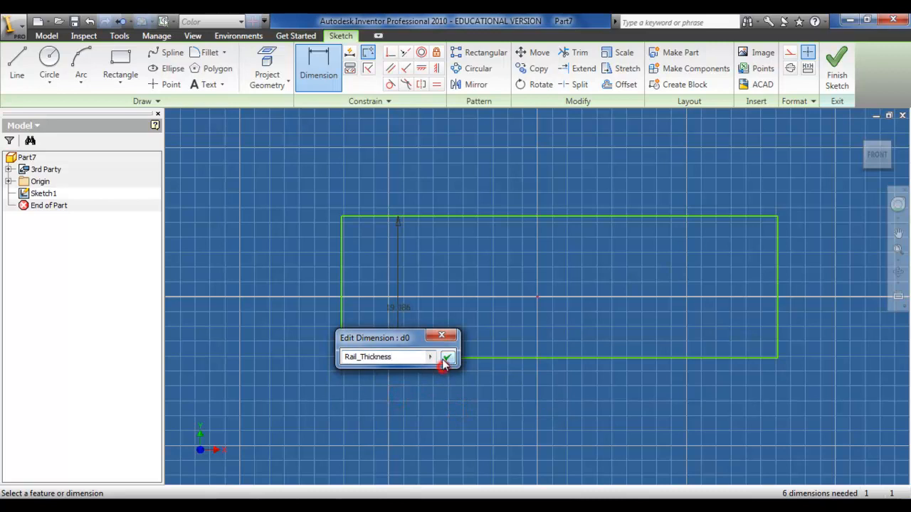
click(447, 357)
Step: Dimension the distance between the rectangle's two vertical edges using the Rail_Length parameter
click(342, 280)
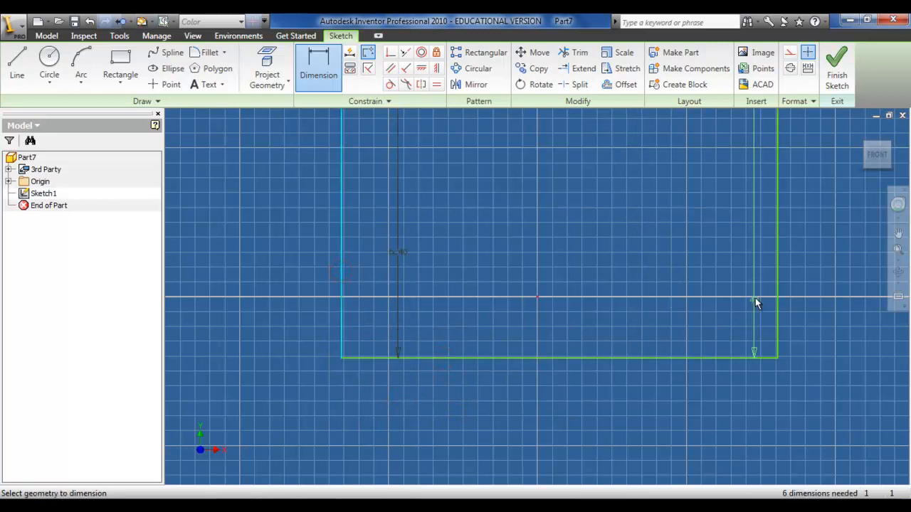
click(777, 299)
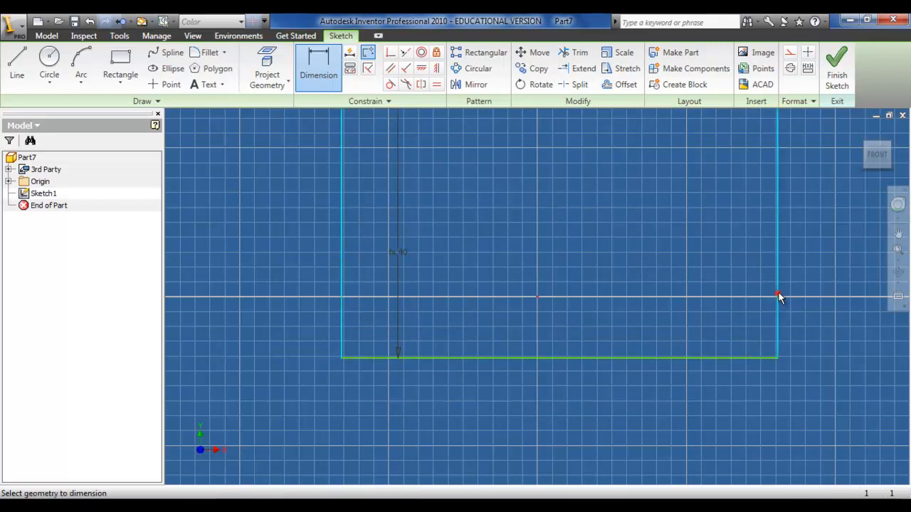
click(639, 279)
click(672, 327)
click(709, 374)
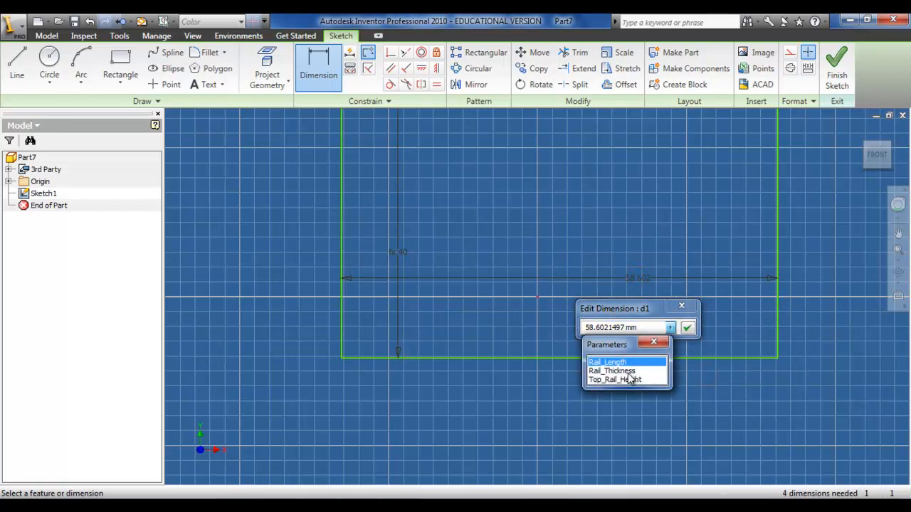
click(615, 362)
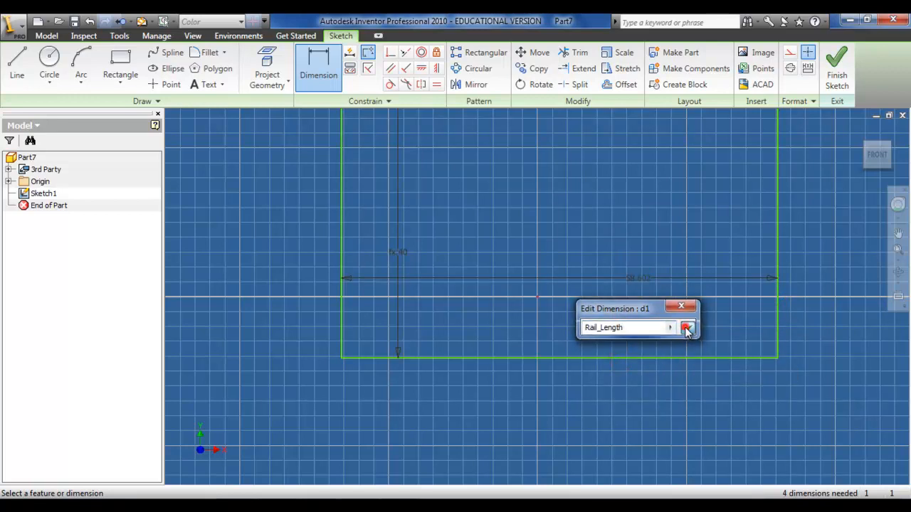
click(686, 327)
Step: Finish the sketch and extrude the rectangle by the Top_Rail_Height parameter
click(837, 71)
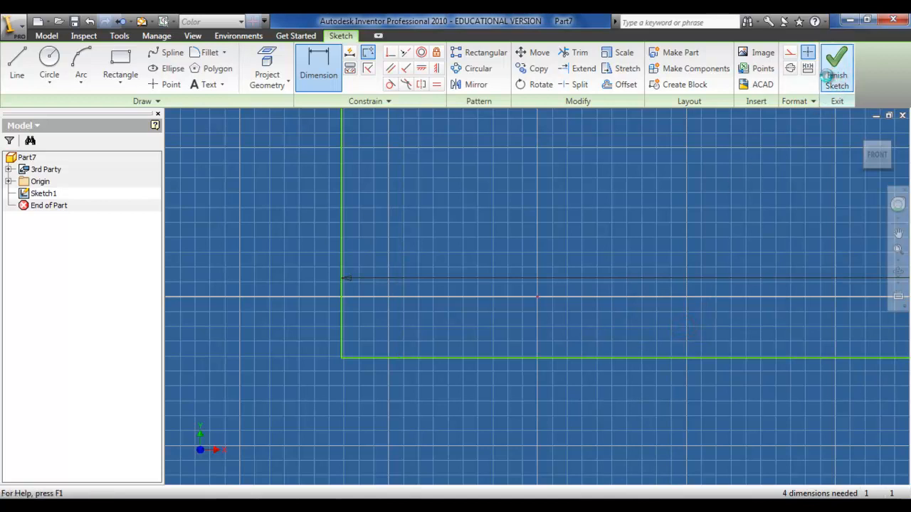
click(73, 64)
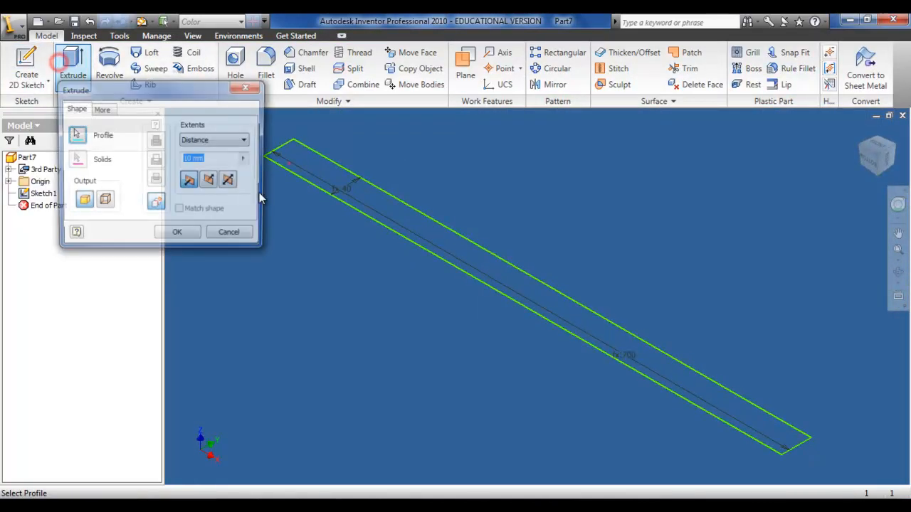
click(245, 158)
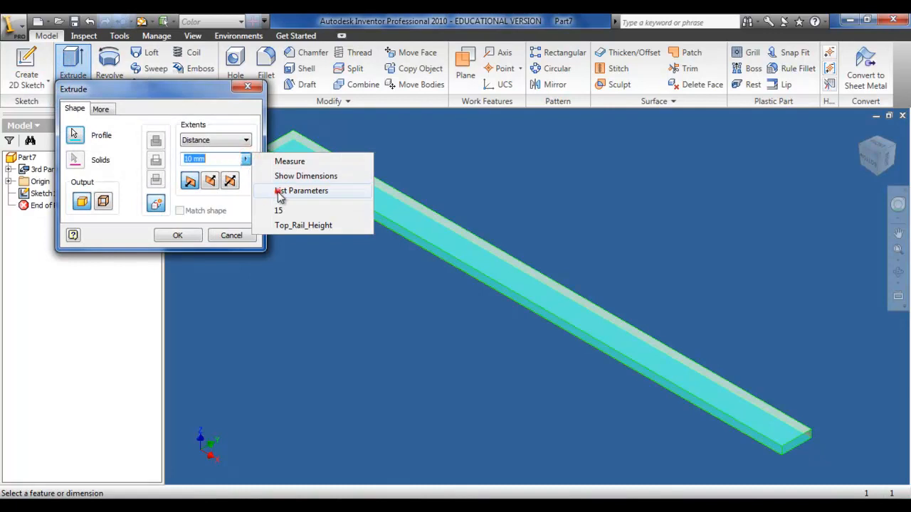
click(276, 194)
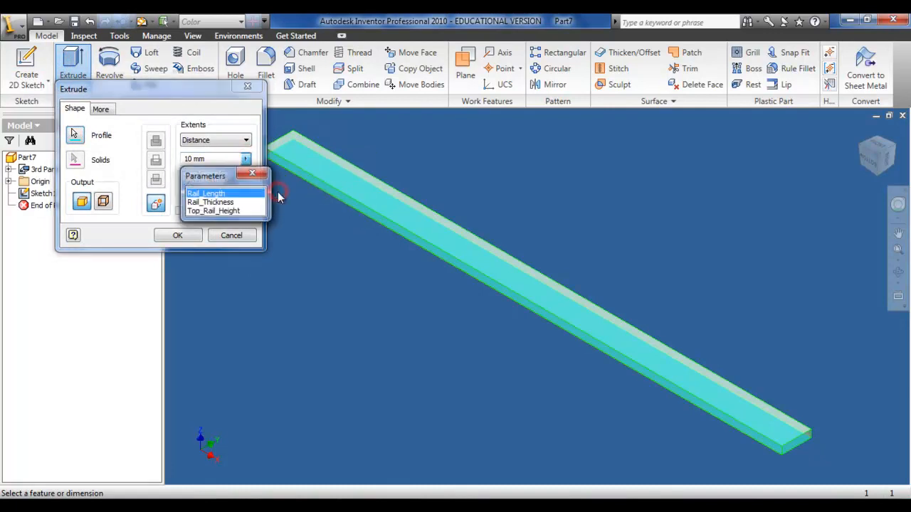
click(227, 211)
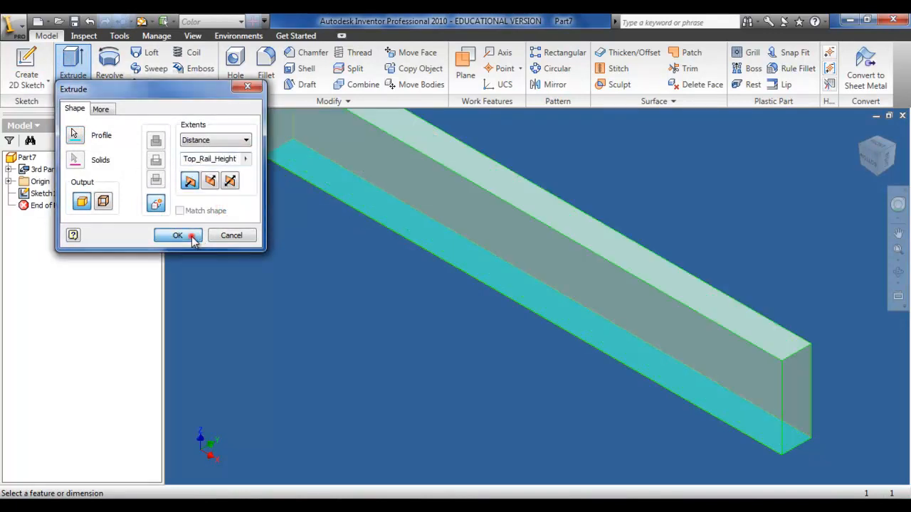
click(178, 235)
key(Home)
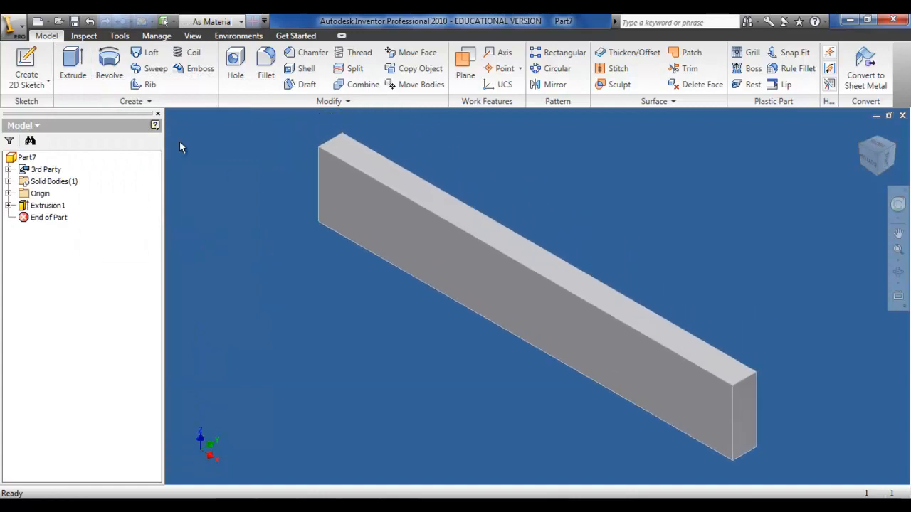
Step: Save the part as Top Rail
click(17, 27)
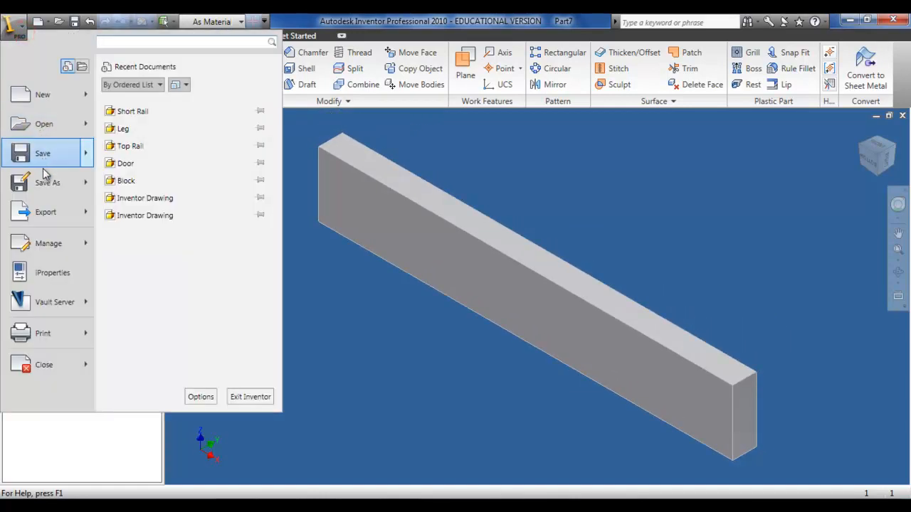
click(44, 191)
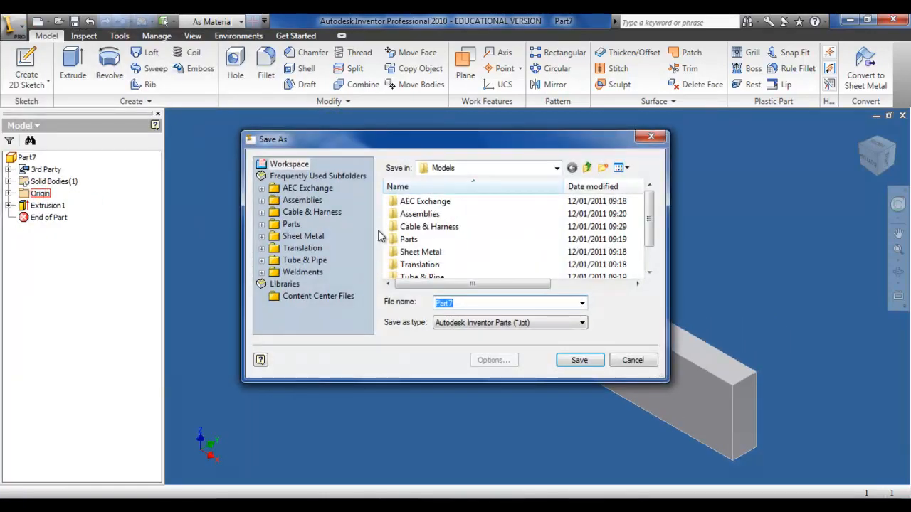
click(504, 169)
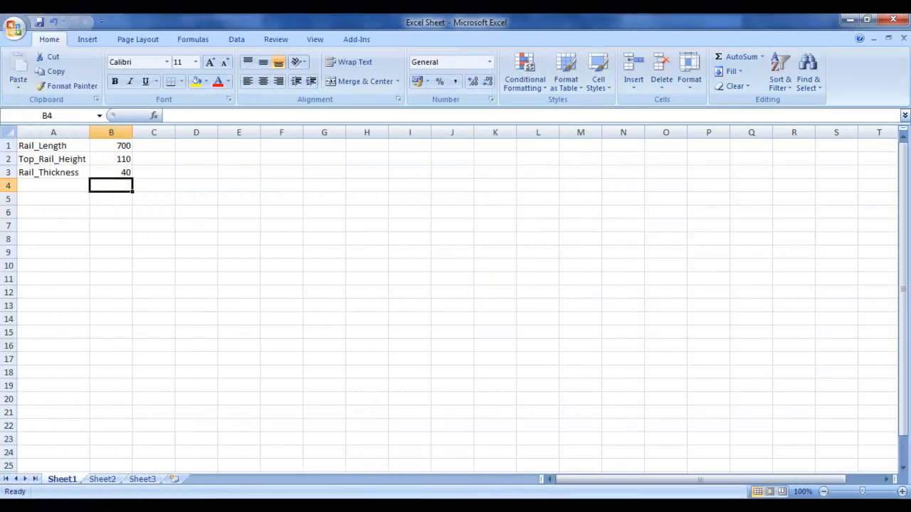
Step: Switch to the Excel workbook and add the labels Groove_Depth, Groove_Width and Shoulder_Width in cells A4:A6
click(65, 190)
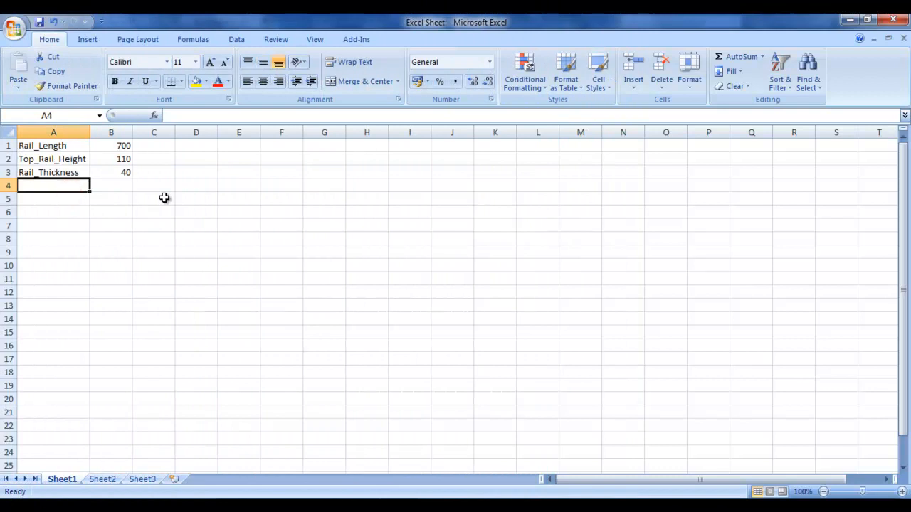
text(Groove)
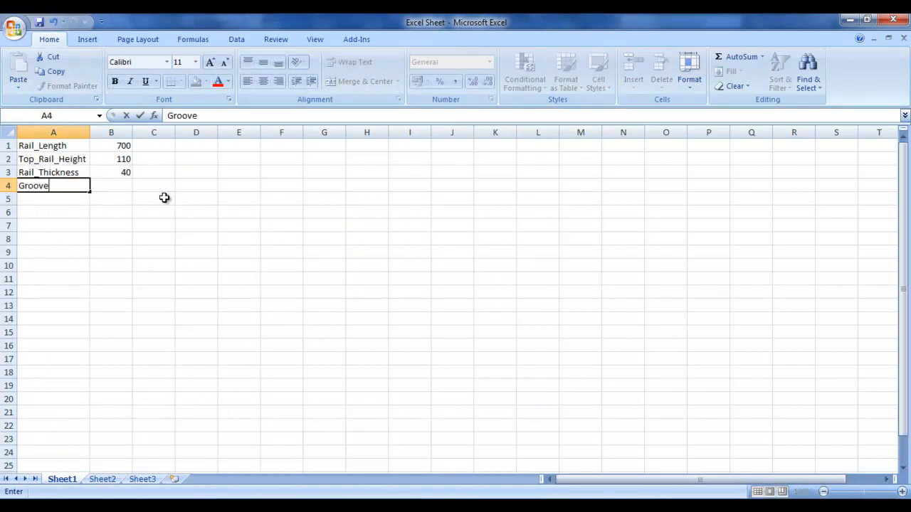
text(_Depth)
key(Return)
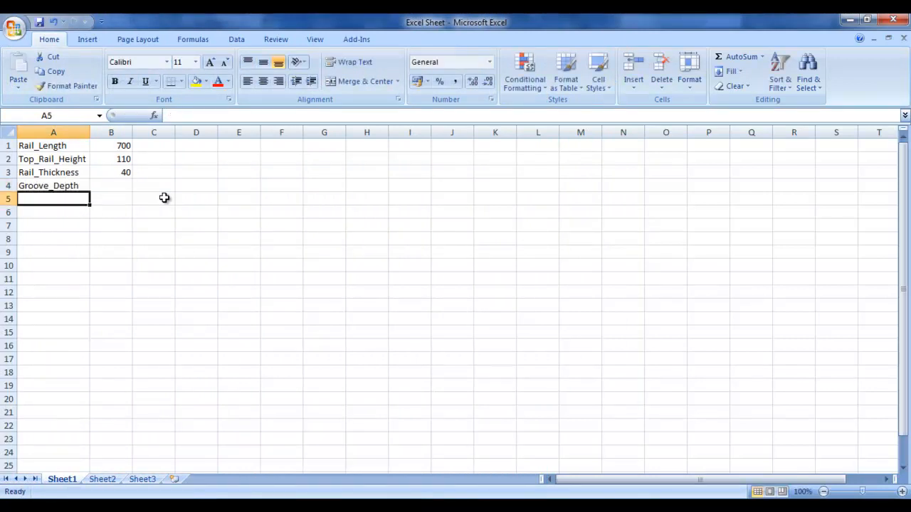
text(Groove)
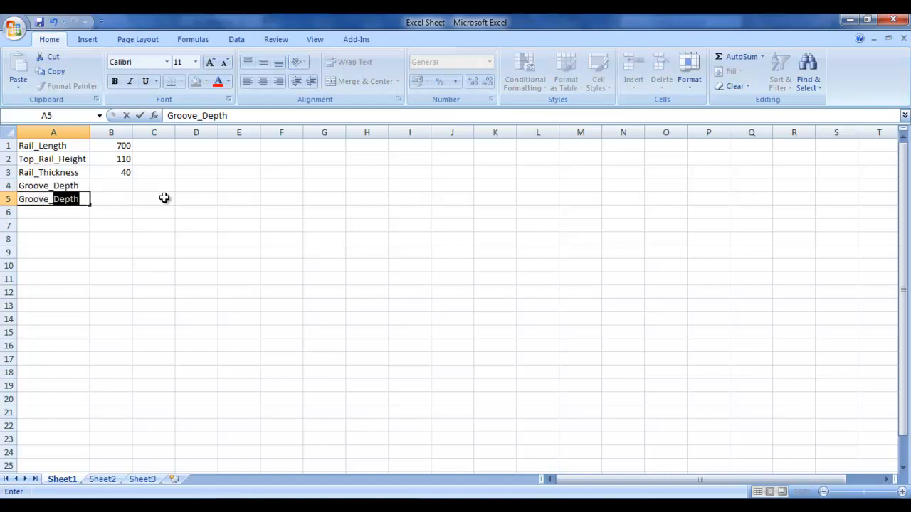
text(_Width)
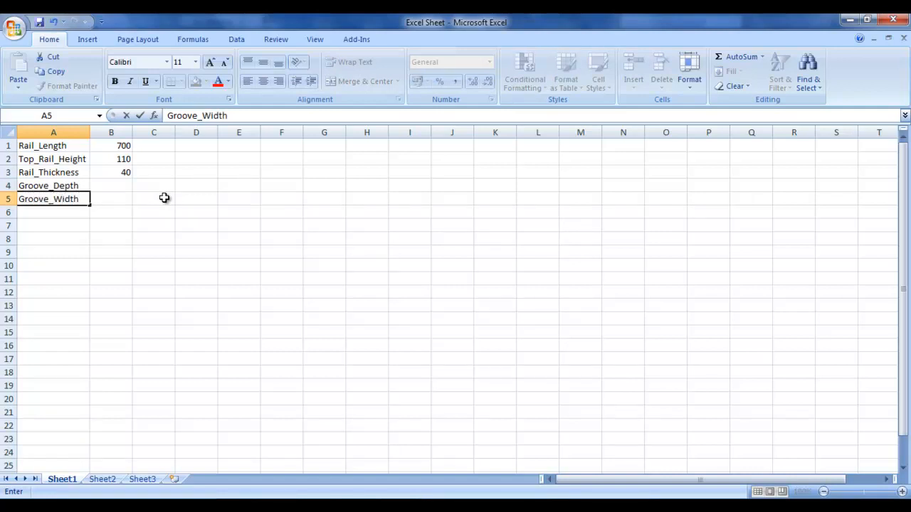
key(Return)
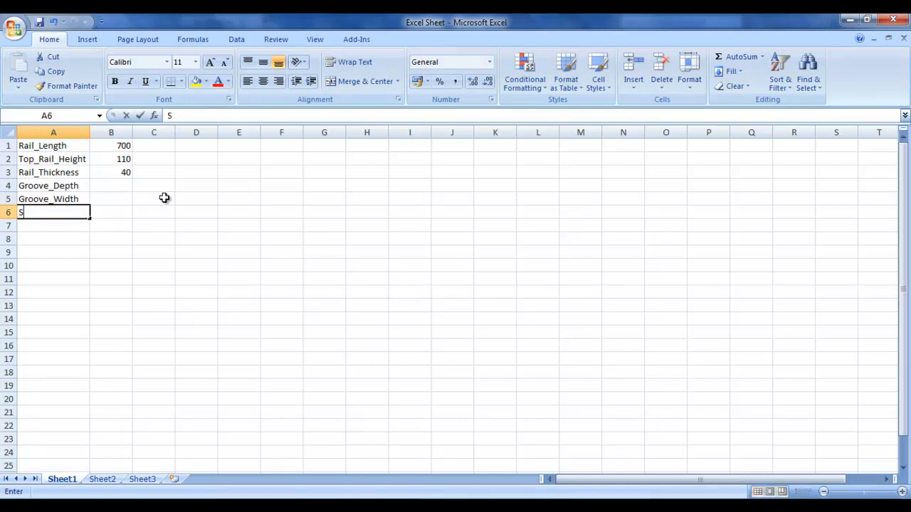
text(Shoulder)
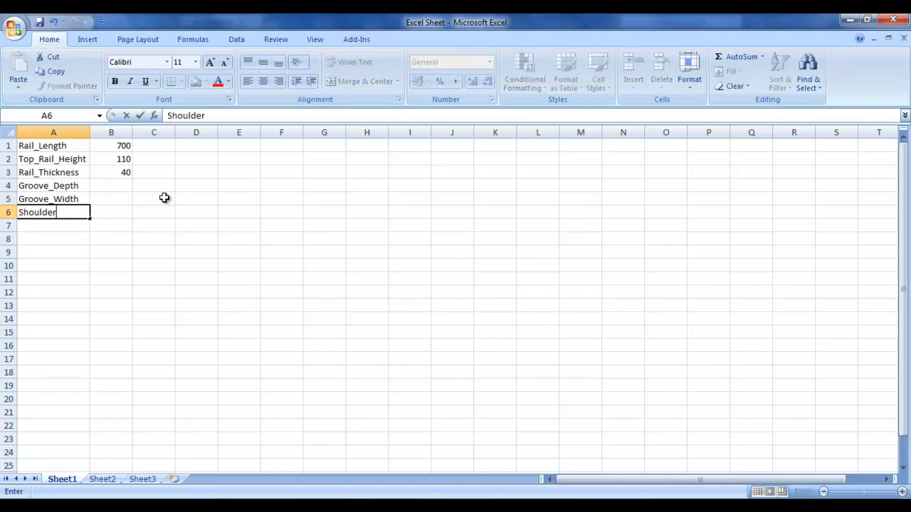
text(_Width)
key(Return)
click(121, 184)
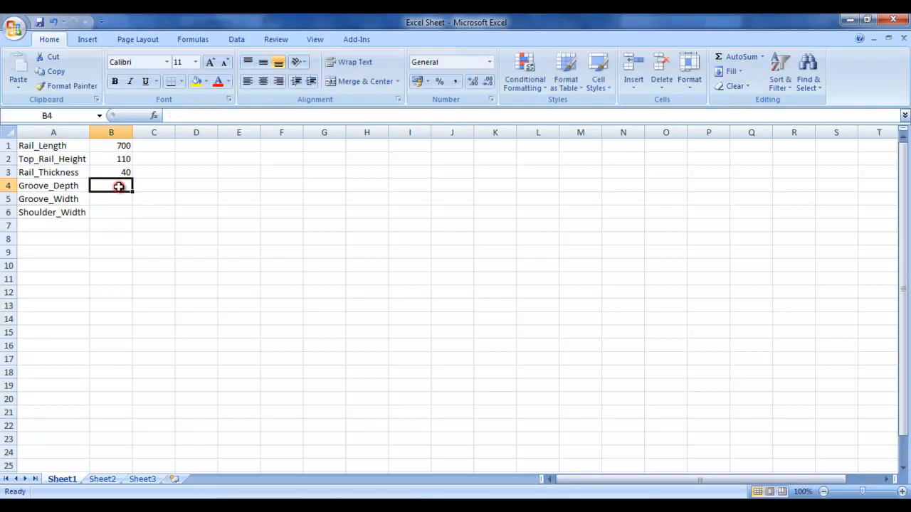
text(25)
key(Return)
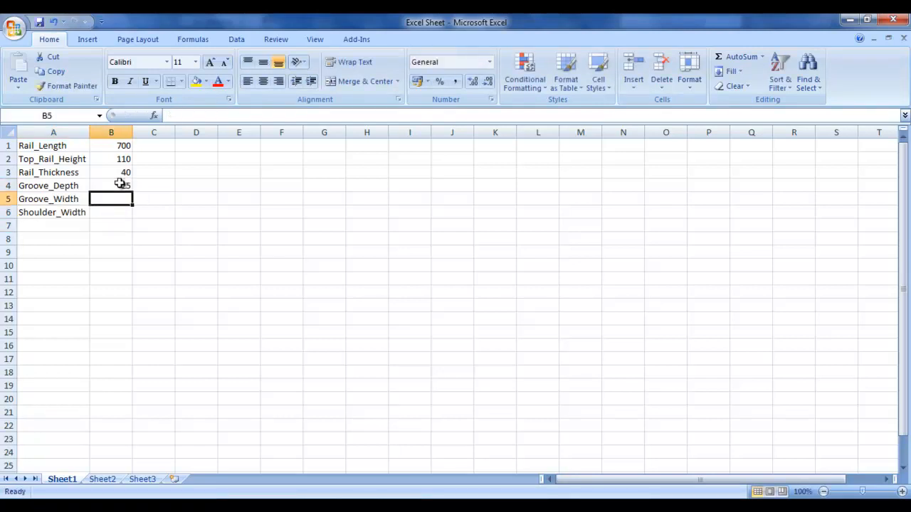
Step: Enter 20 for Groove_Depth in B4 and 20 for Groove_Width in B5
click(120, 184)
text(20)
key(Return)
text(20)
key(Return)
Step: Enter the formula =(B3-B5)/2 for Shoulder_Width in cell B6
text(=)
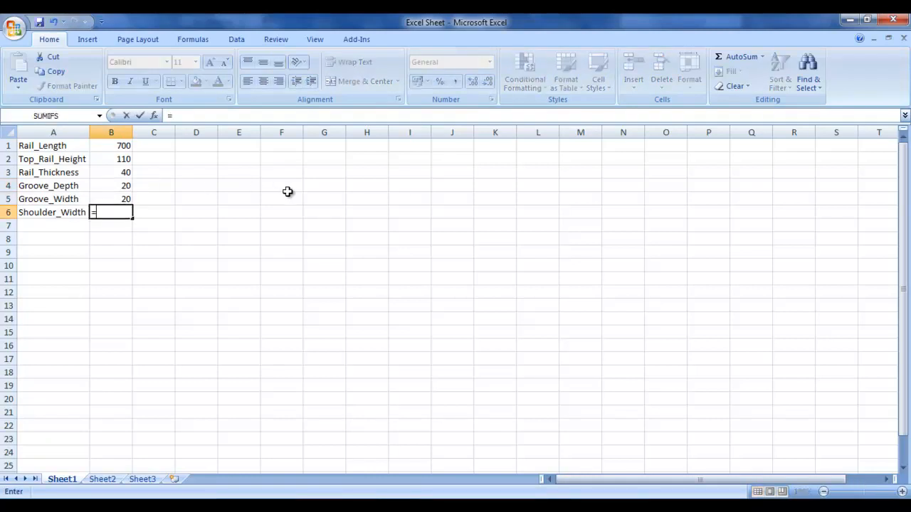
click(116, 172)
text(-)
click(121, 200)
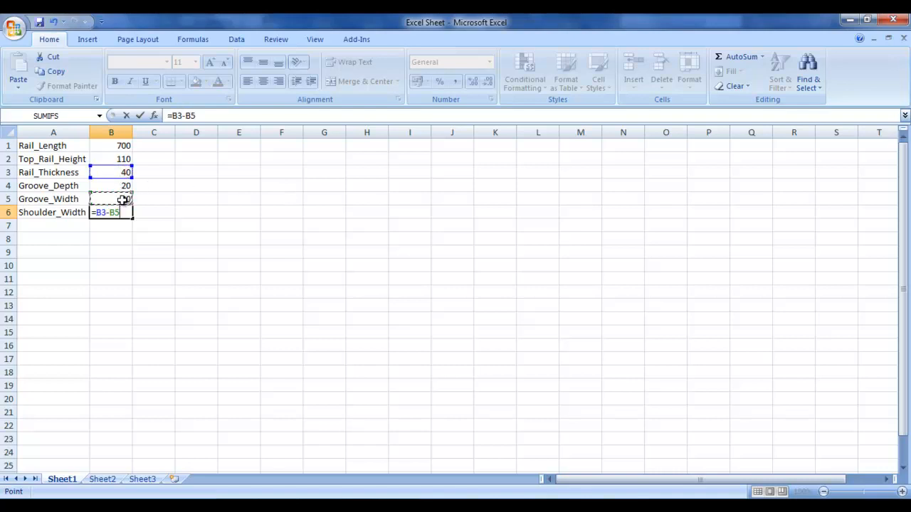
click(173, 116)
text(()
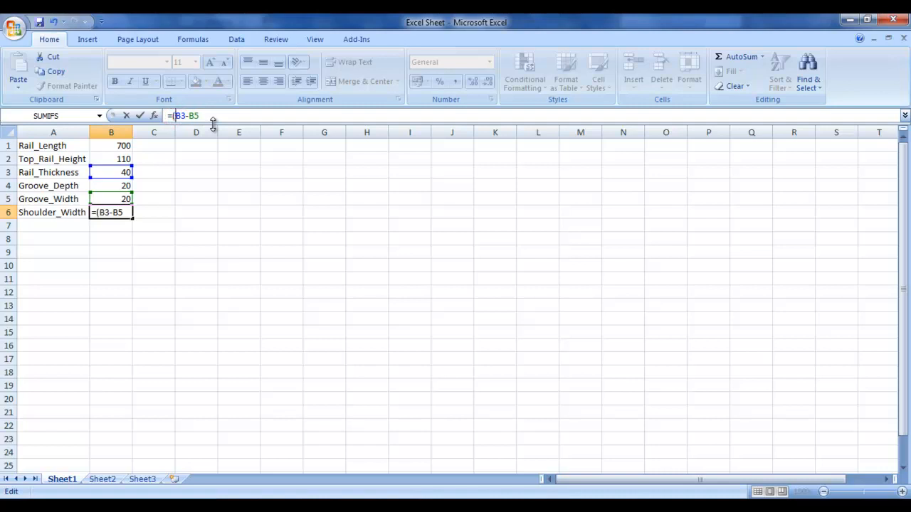
text(/2)
key(Return)
click(103, 210)
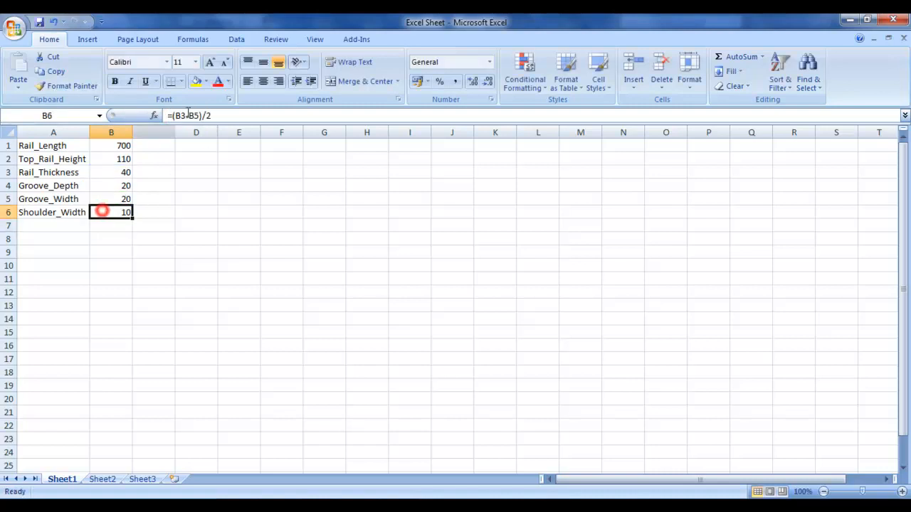
Step: Switch to Autodesk Inventor and start a new sketch on the narrow end face of the rail
click(197, 80)
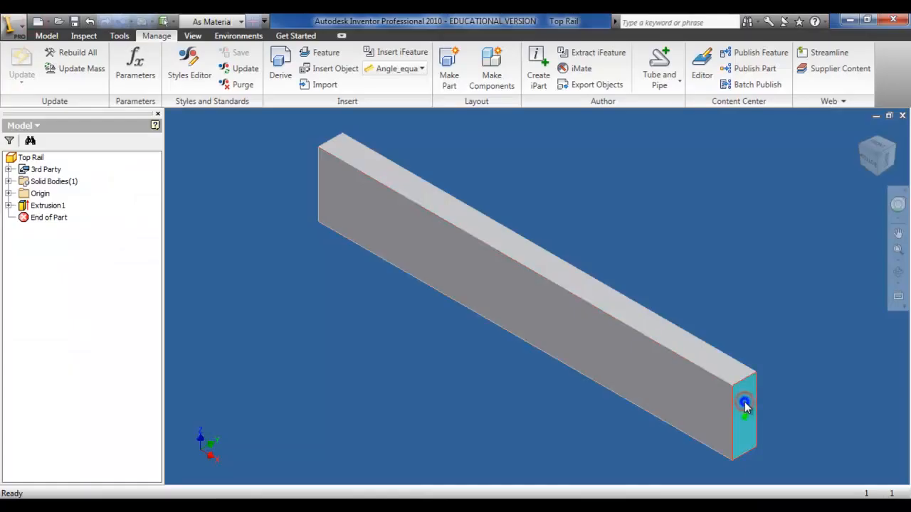
right_click(746, 404)
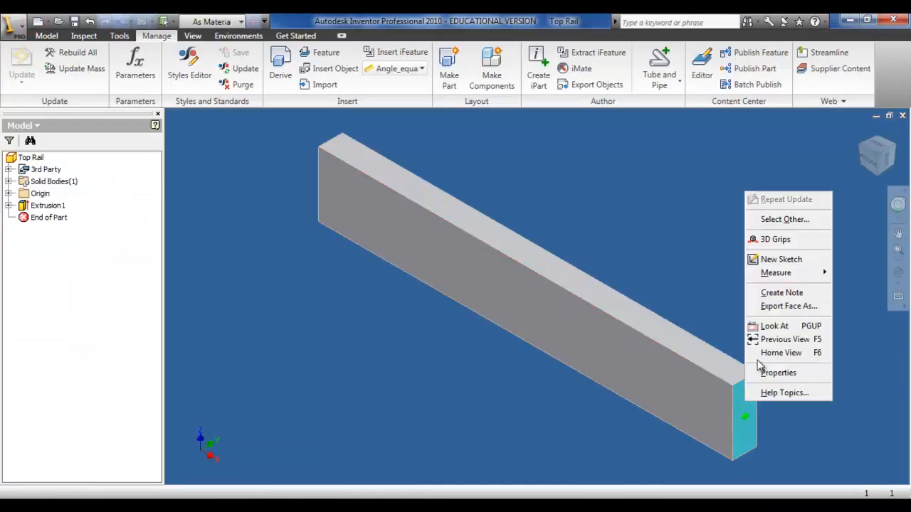
click(776, 260)
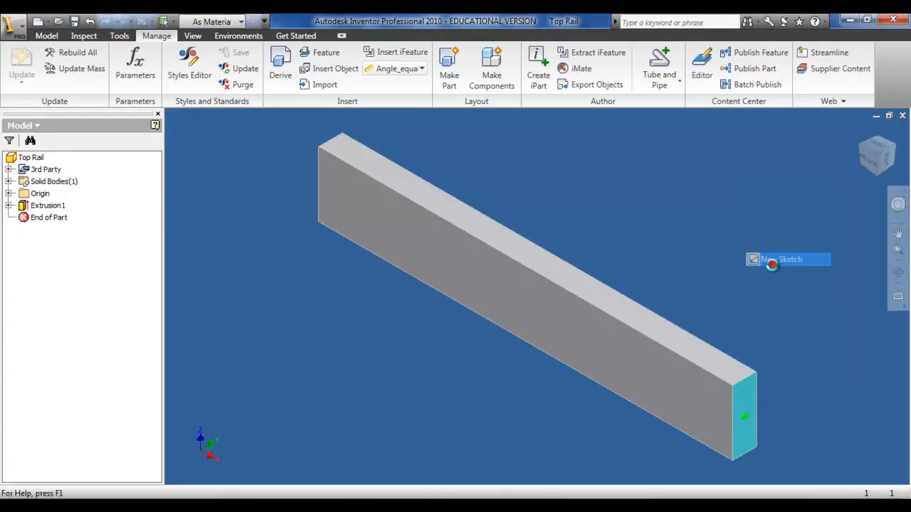
Step: Draw a small rectangle about 4.8 mm high standing on the bottom edge of the rail's end face
scroll(753, 455, down, 8)
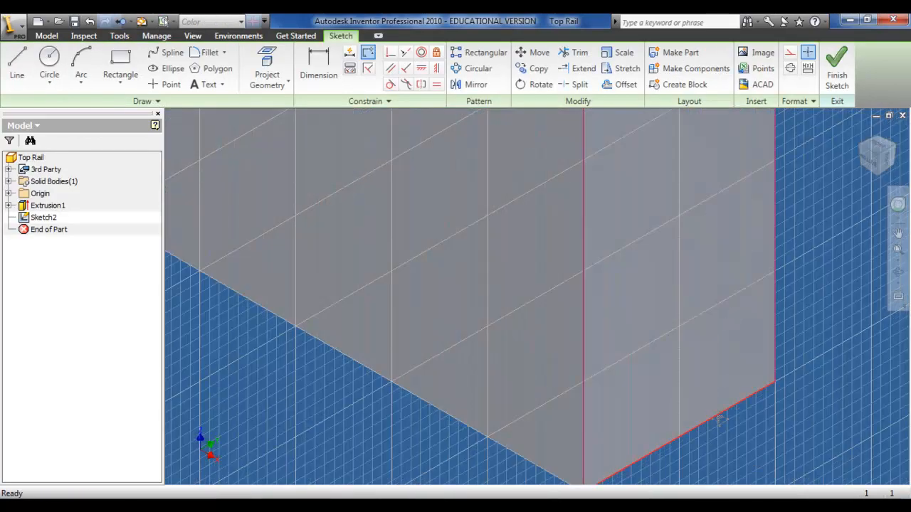
middle_drag(656, 349, 653, 347)
click(120, 68)
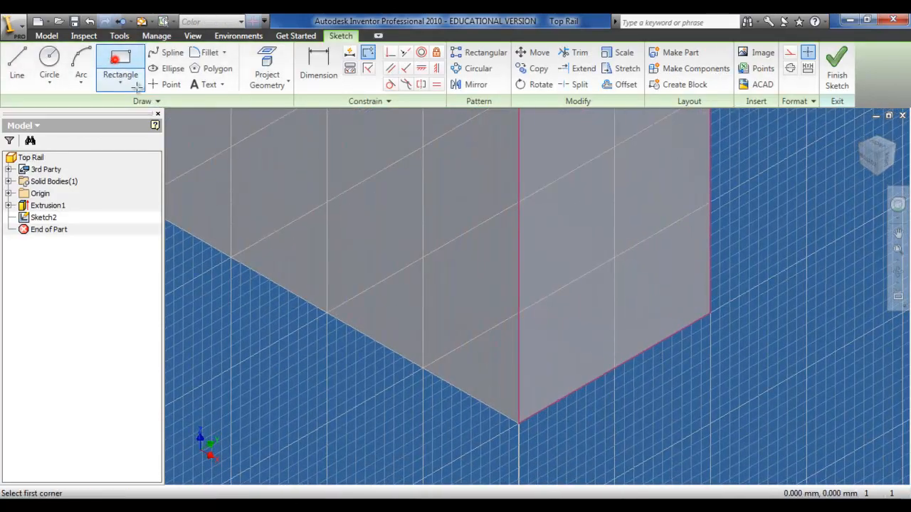
click(554, 403)
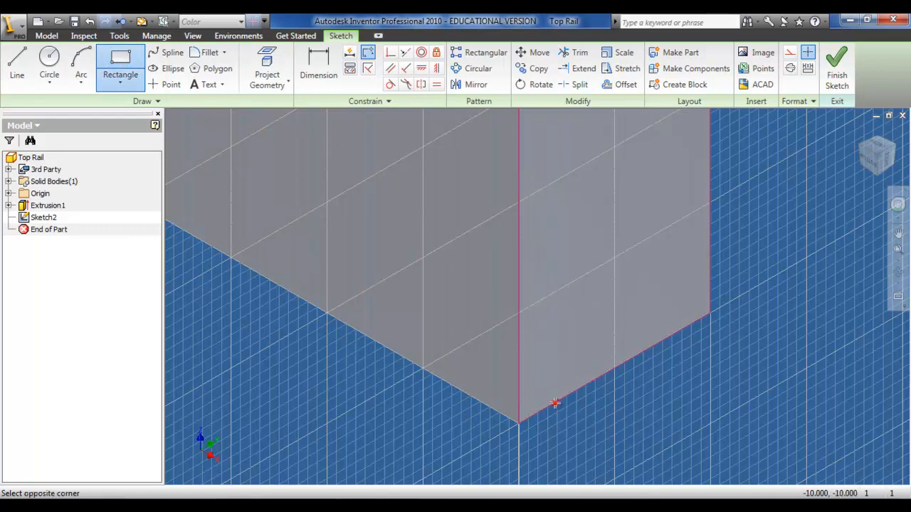
click(567, 371)
scroll(559, 381, down, 4)
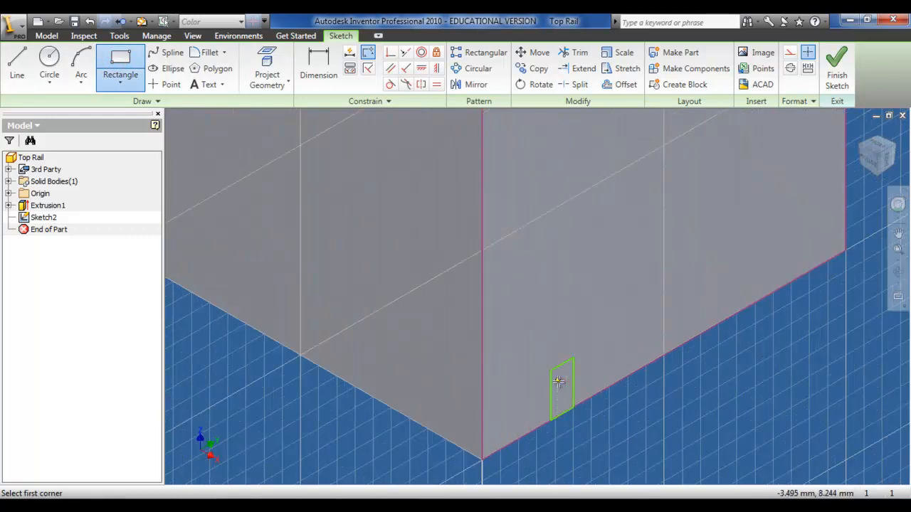
Step: Dimension the distance between the small rectangle's bottom and top edges using the Groove_Depth parameter
click(318, 67)
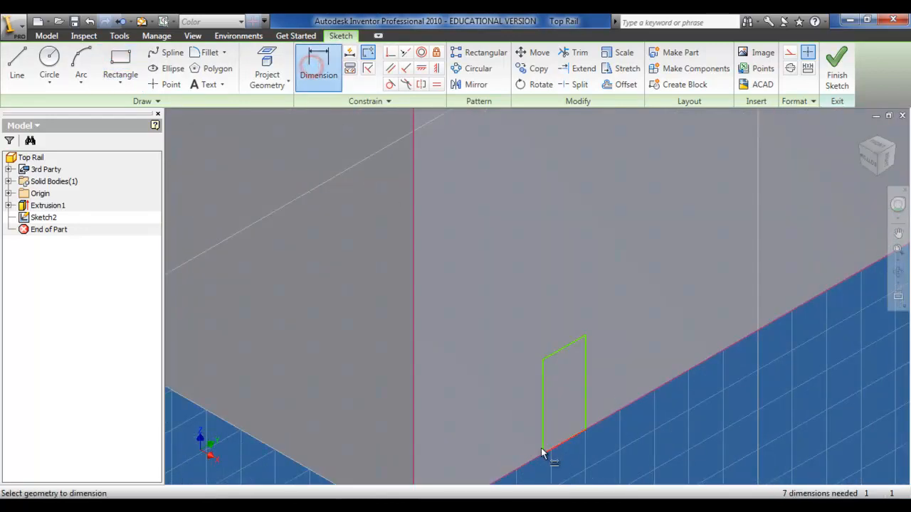
click(572, 439)
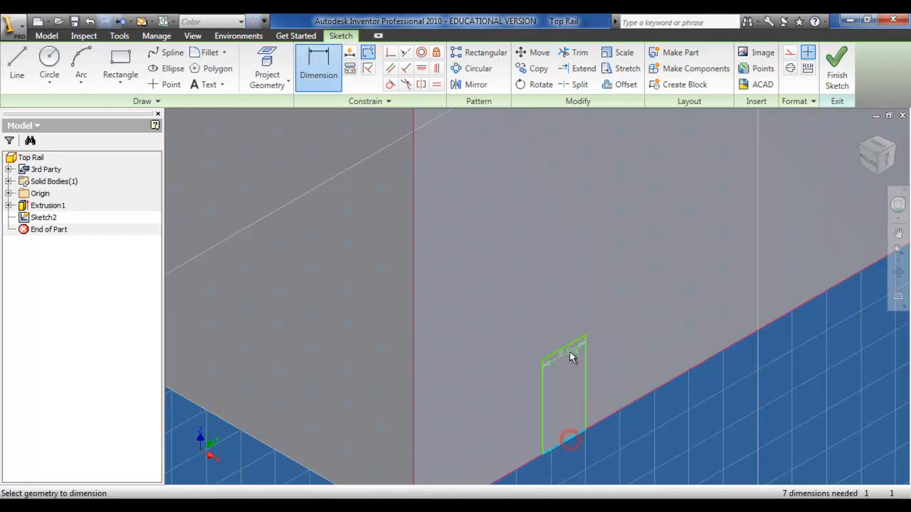
click(567, 349)
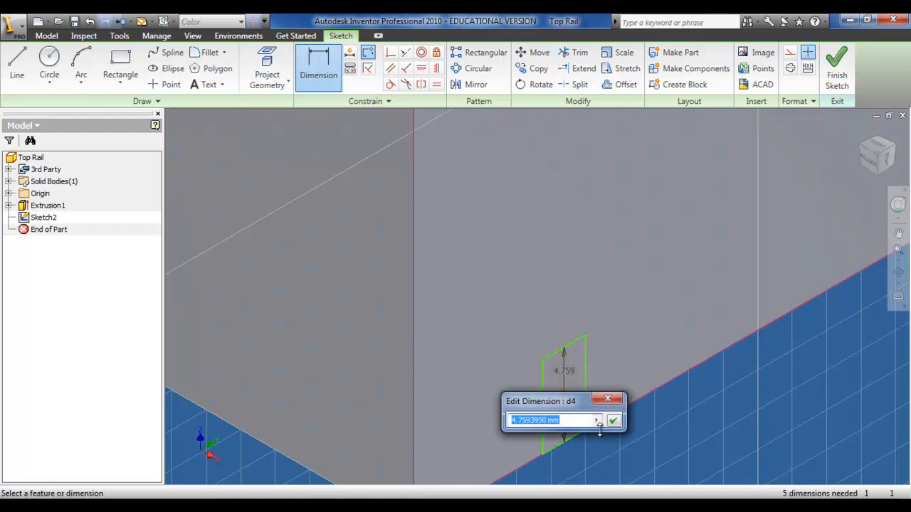
click(596, 420)
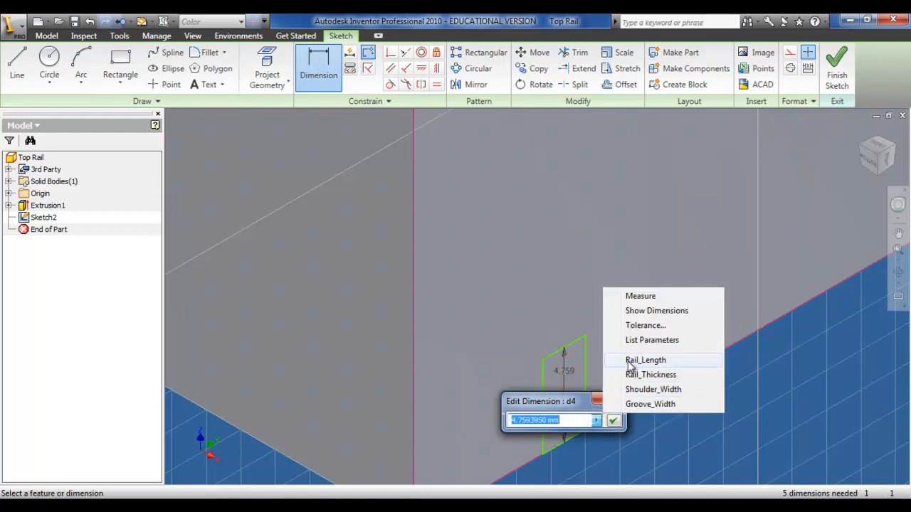
click(630, 339)
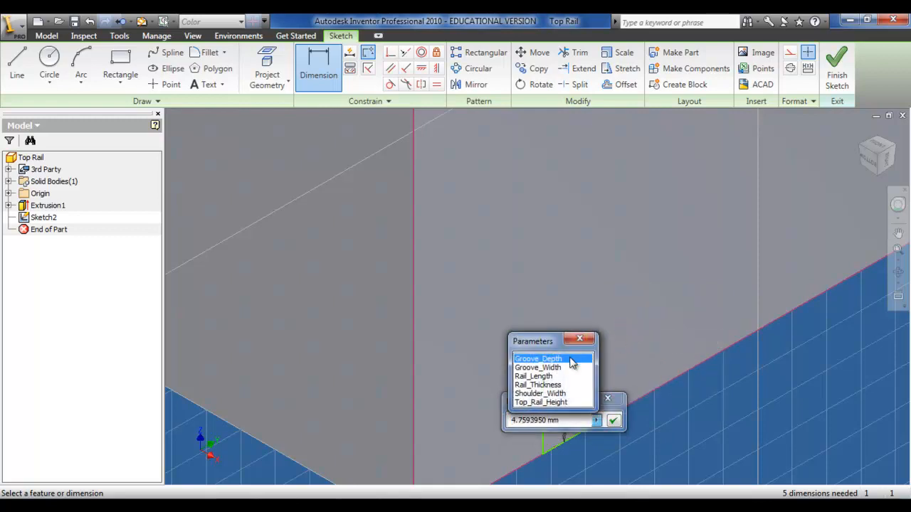
click(571, 363)
click(613, 420)
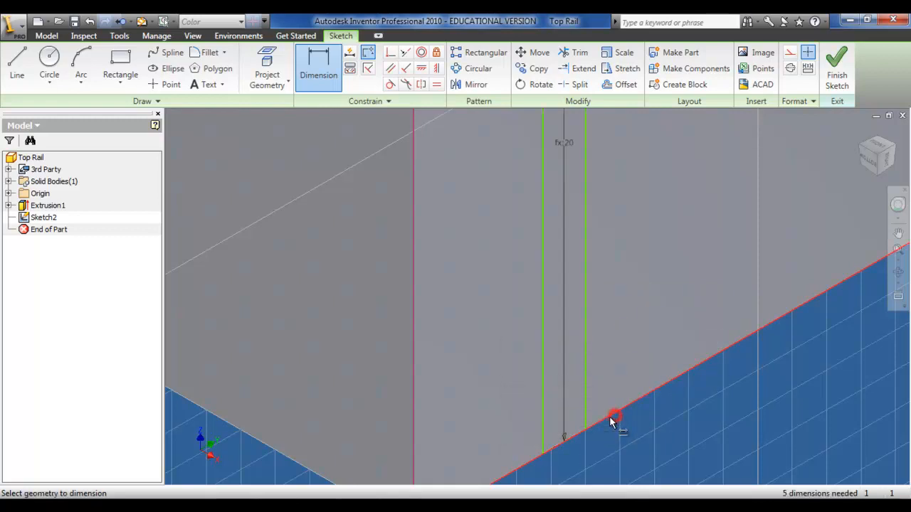
Step: Dimension the distance from the end face's vertical edge to the small rectangle's nearest side using the Shoulder_Width parameter
click(544, 376)
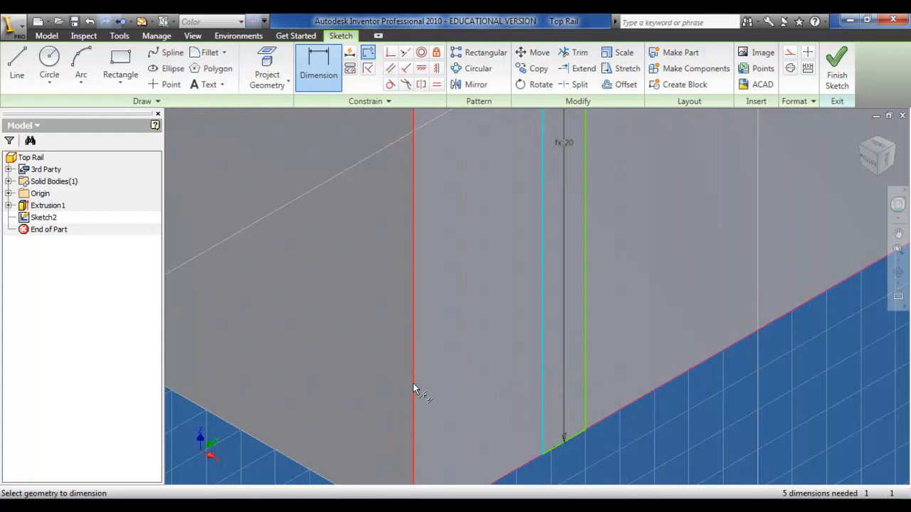
click(414, 390)
click(481, 363)
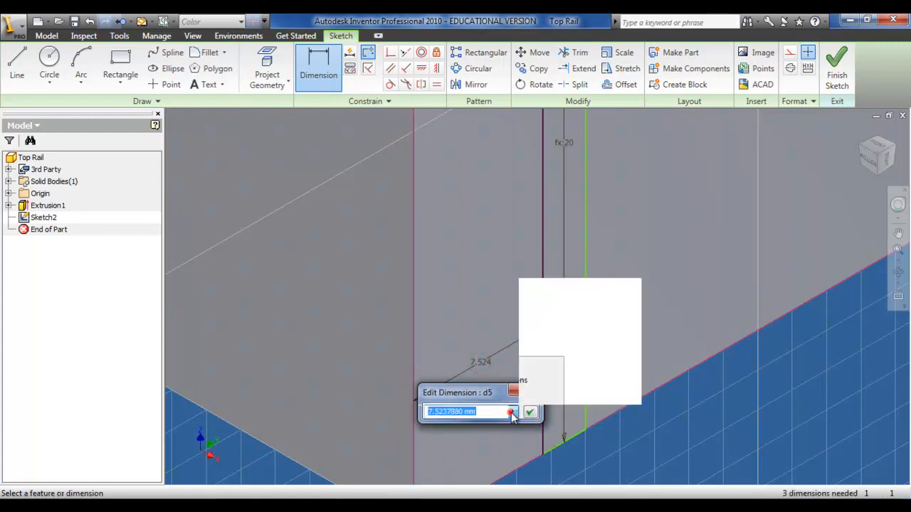
click(544, 334)
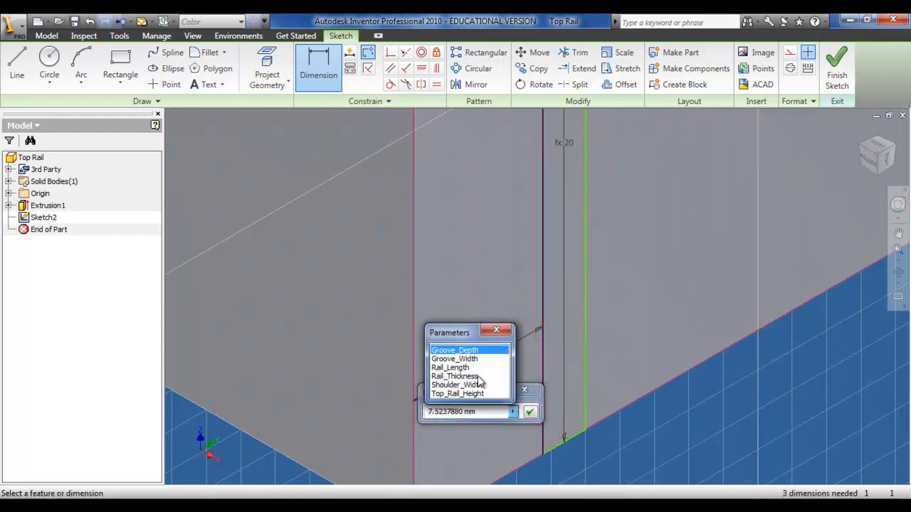
click(479, 385)
click(529, 411)
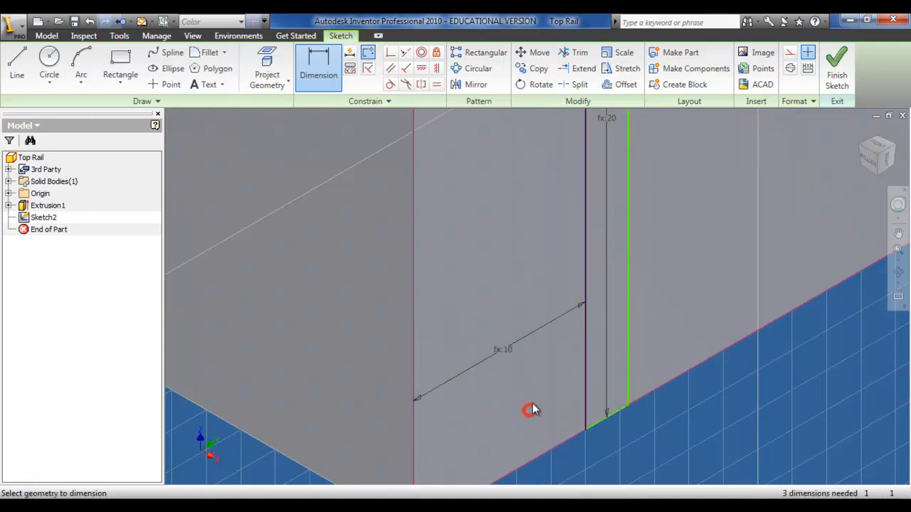
Step: Dimension the distance between the small rectangle's two vertical sides using the Groove_Width parameter
click(585, 320)
click(629, 307)
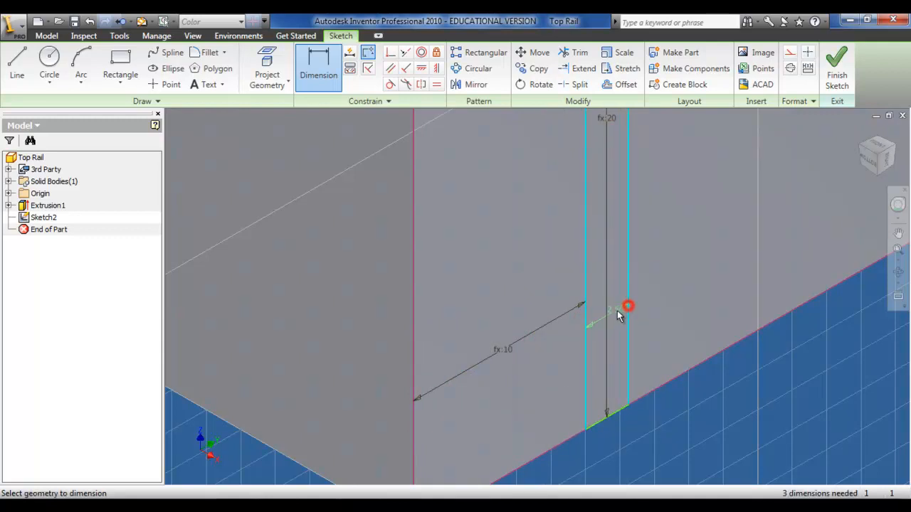
click(617, 315)
click(647, 359)
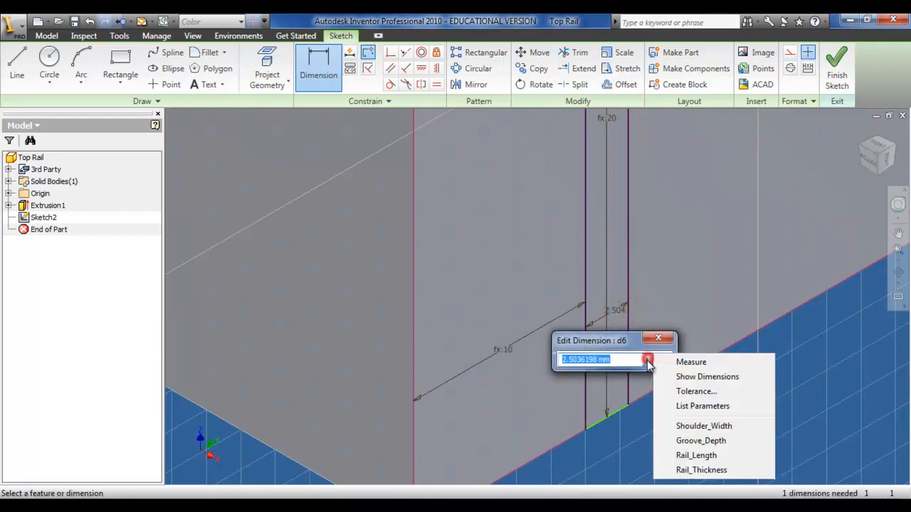
click(687, 407)
click(588, 403)
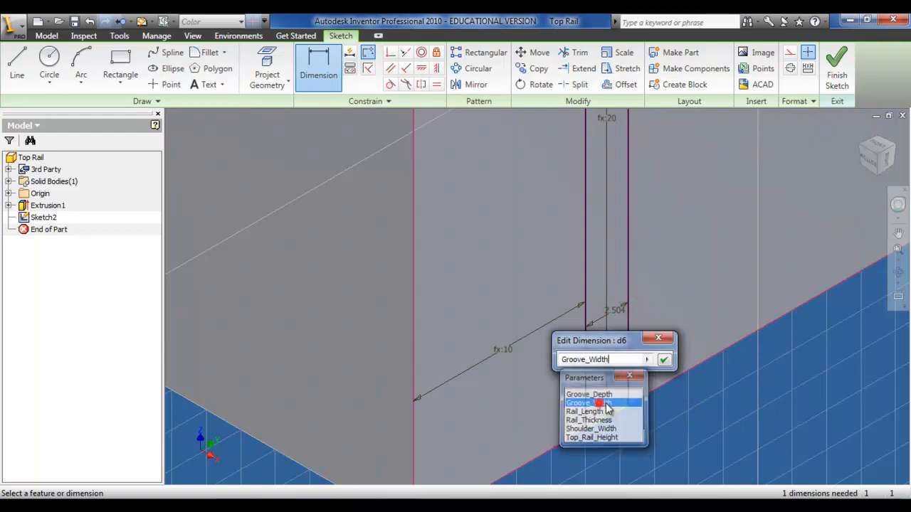
click(664, 363)
Step: Finish the sketch and extrude the groove rectangle as a cut with extents All through the rail
scroll(662, 363, down, 5)
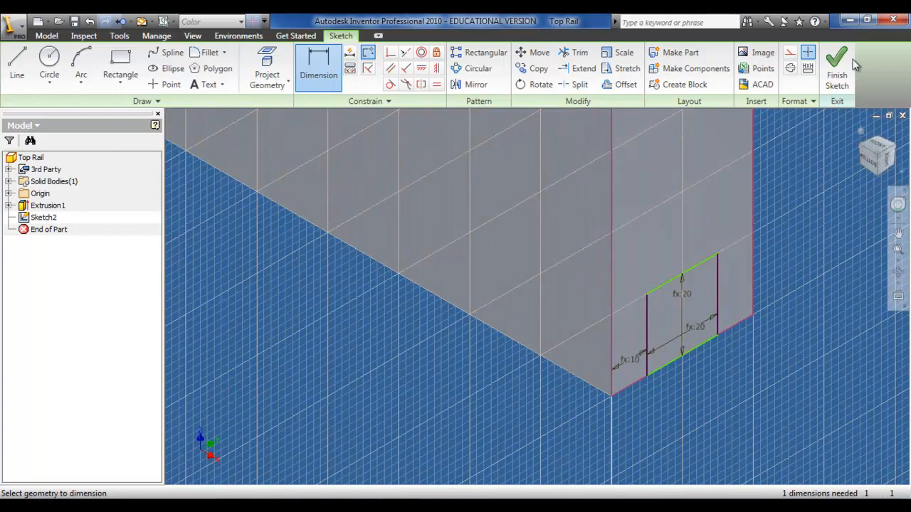
click(838, 74)
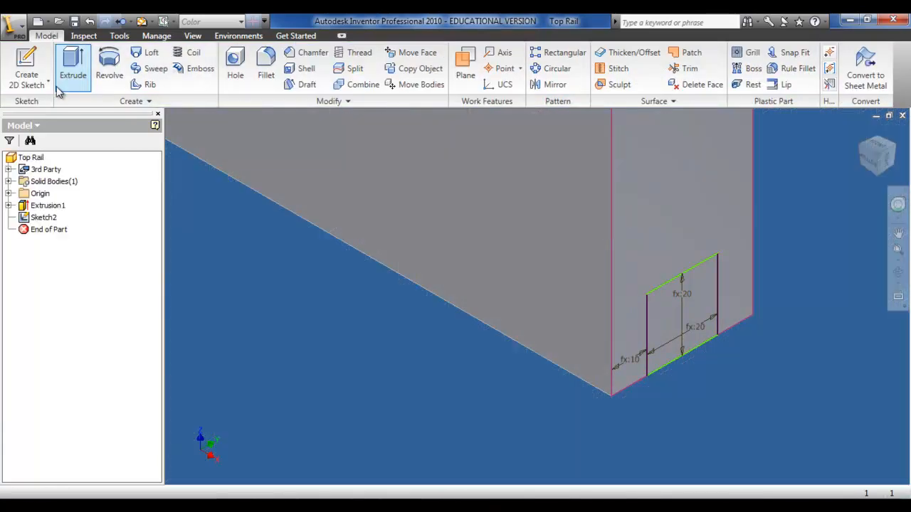
click(71, 71)
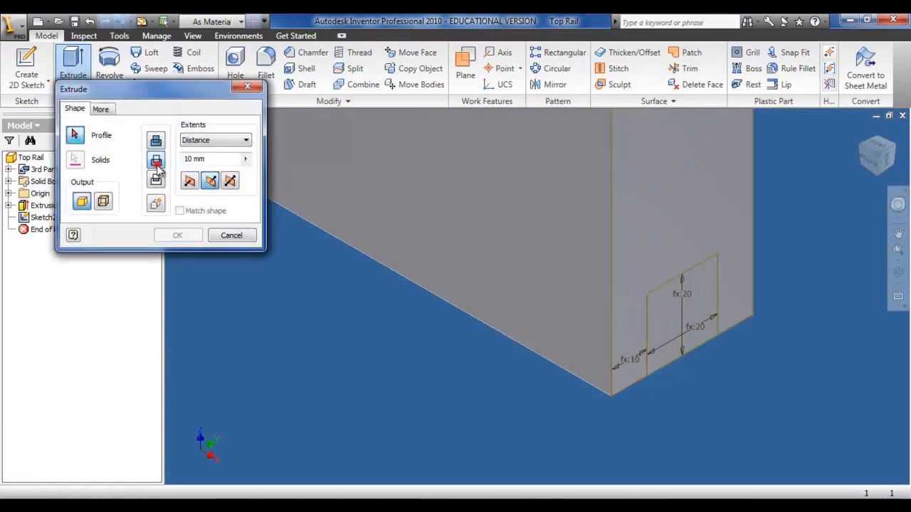
click(699, 319)
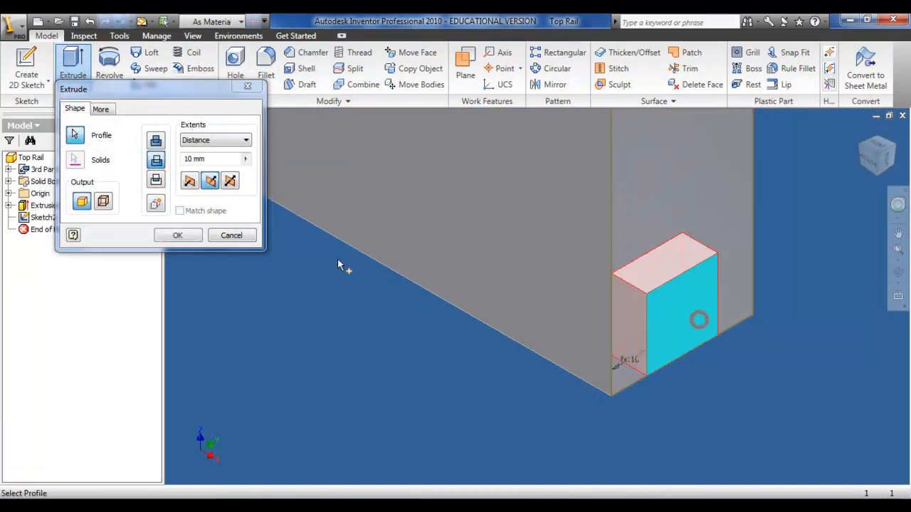
click(205, 141)
click(204, 187)
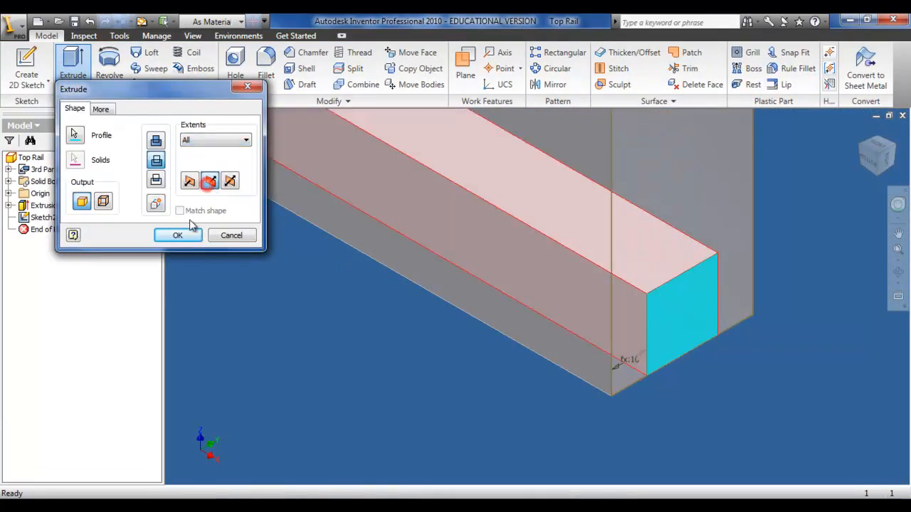
click(181, 235)
Step: Start a new 2D sketch on the large long side face of the grooved rail
scroll(263, 268, up, 3)
middle_drag(263, 268, 353, 306)
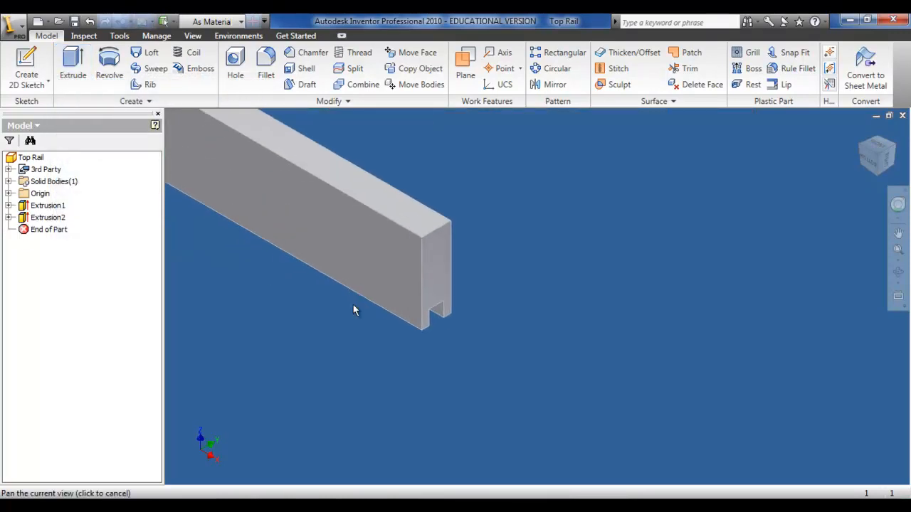
middle_drag(298, 279, 346, 300)
middle_click(346, 299)
middle_click(346, 299)
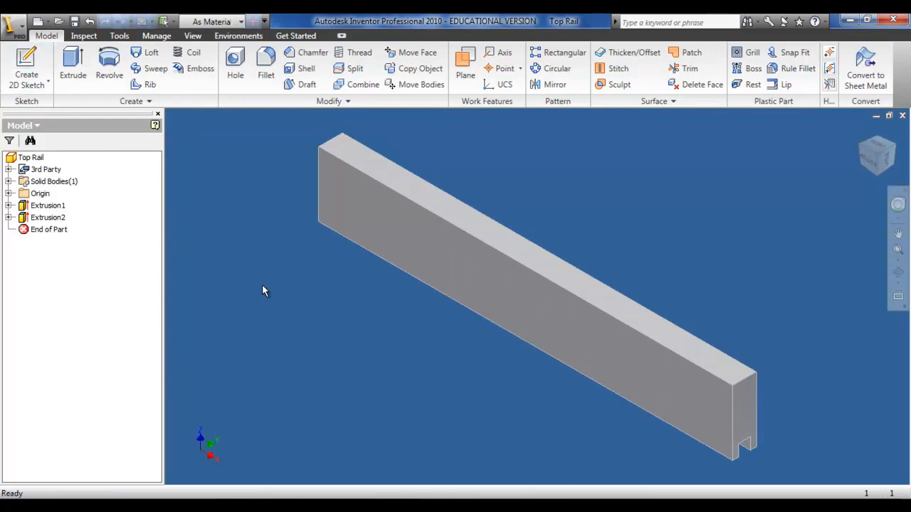
click(26, 65)
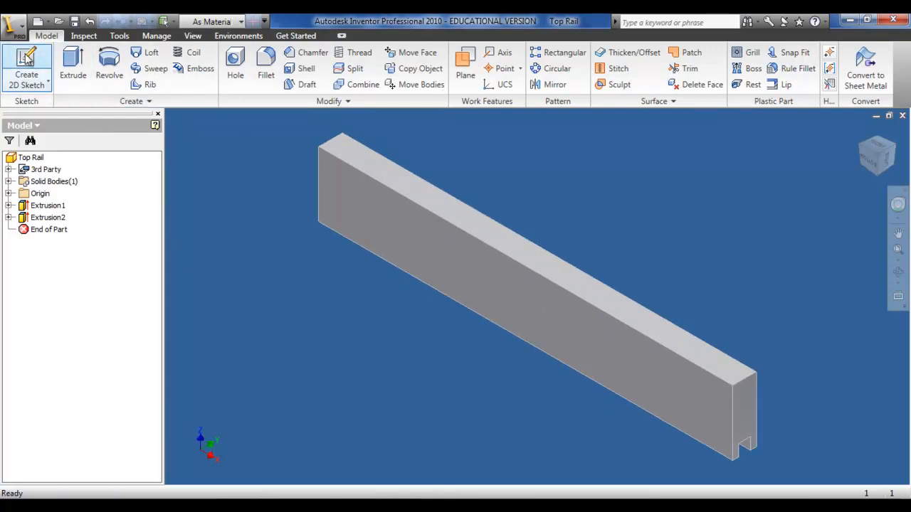
click(430, 228)
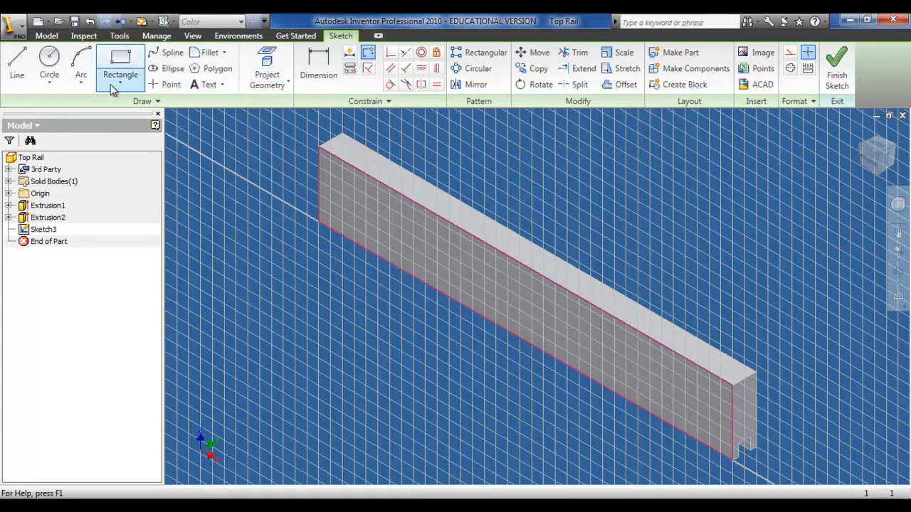
Step: Draw a rectangle about 80 mm long and 43 mm high from the side face's upper corner at the far end of the rail
click(114, 83)
click(125, 108)
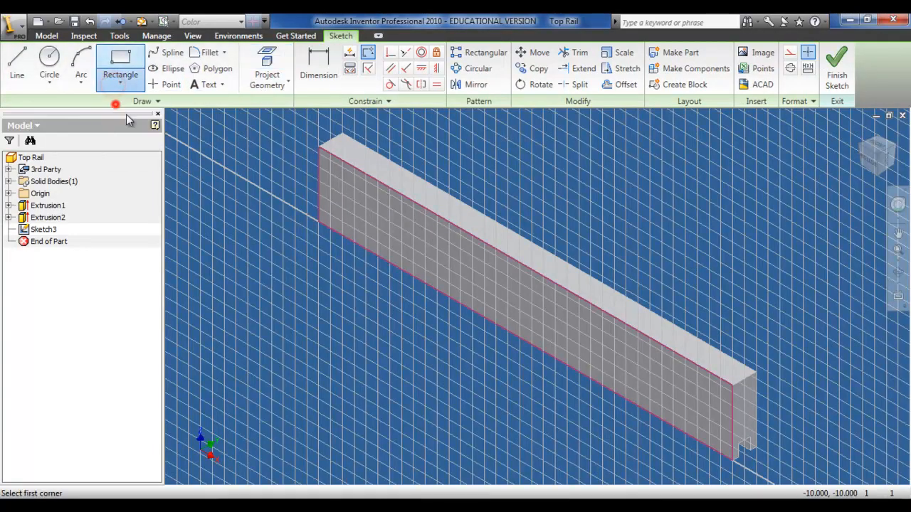
click(318, 147)
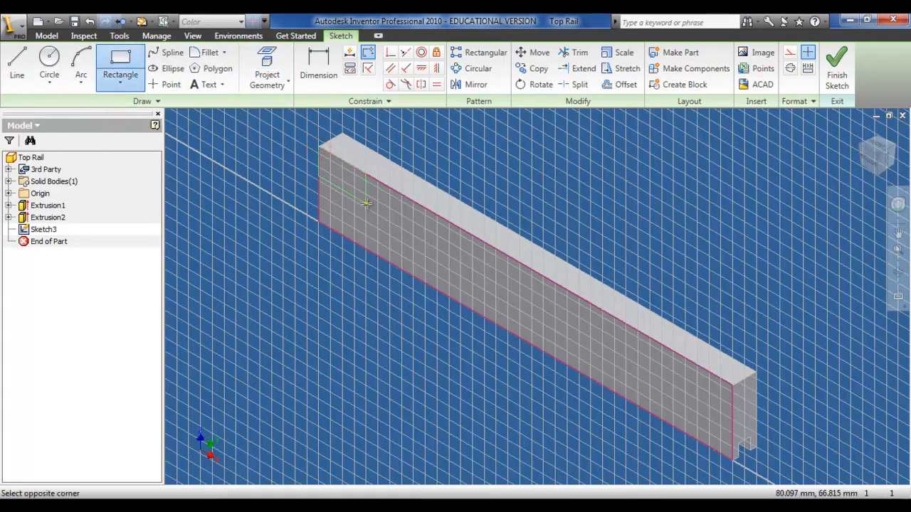
click(366, 203)
Step: Dimension the height between the corner rectangle's upper and lower edges using the Groove_Depth parameter
click(319, 71)
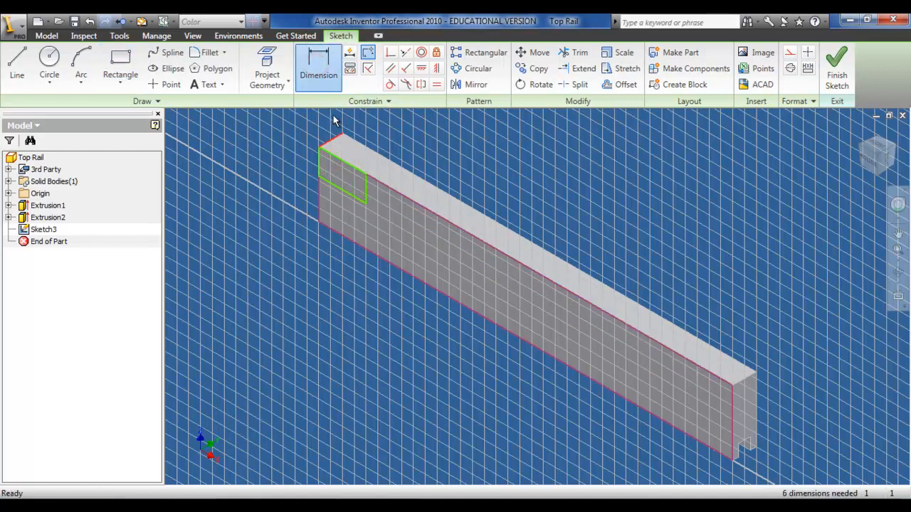
click(340, 163)
click(339, 172)
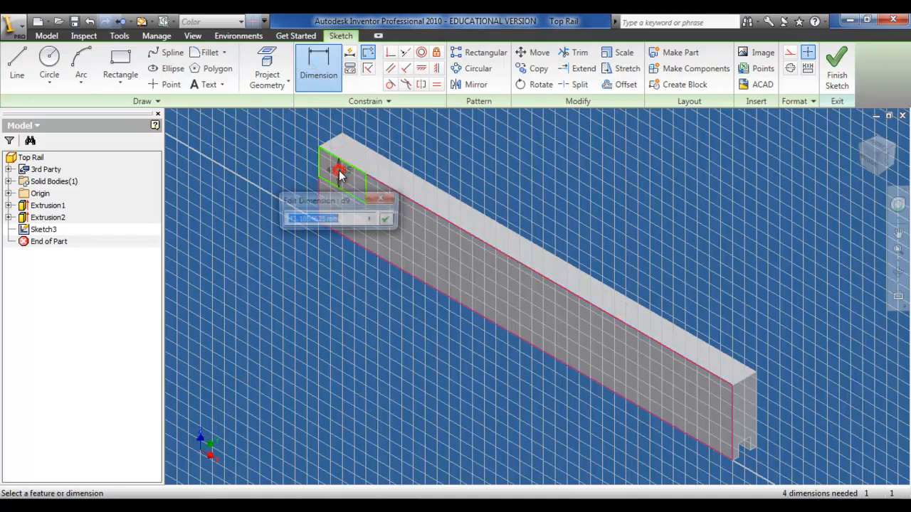
click(371, 220)
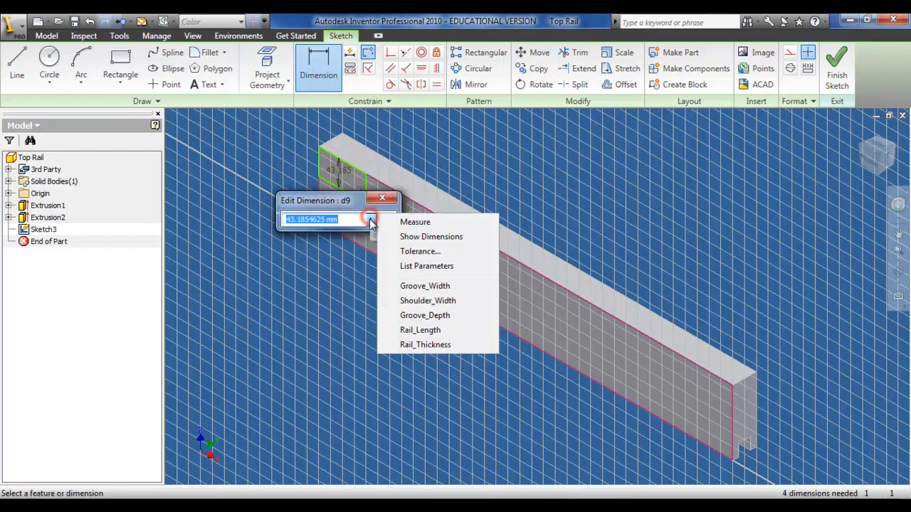
click(402, 264)
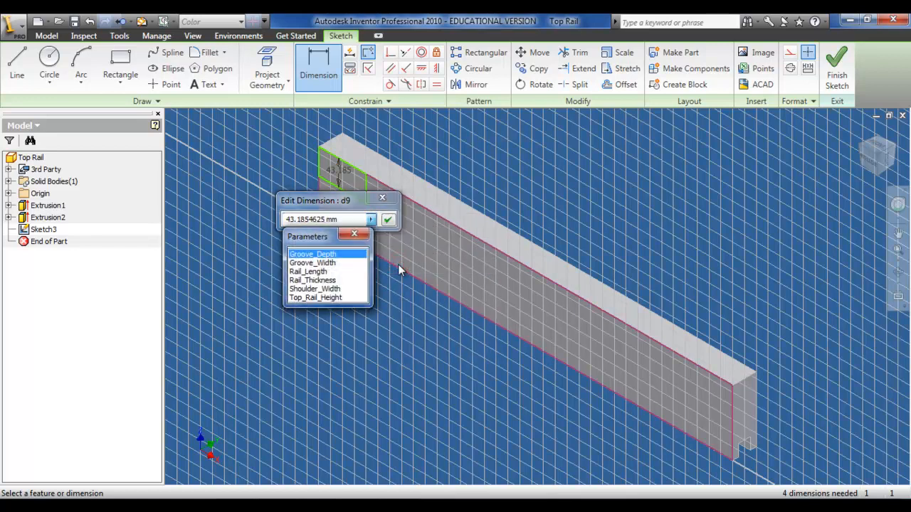
click(331, 253)
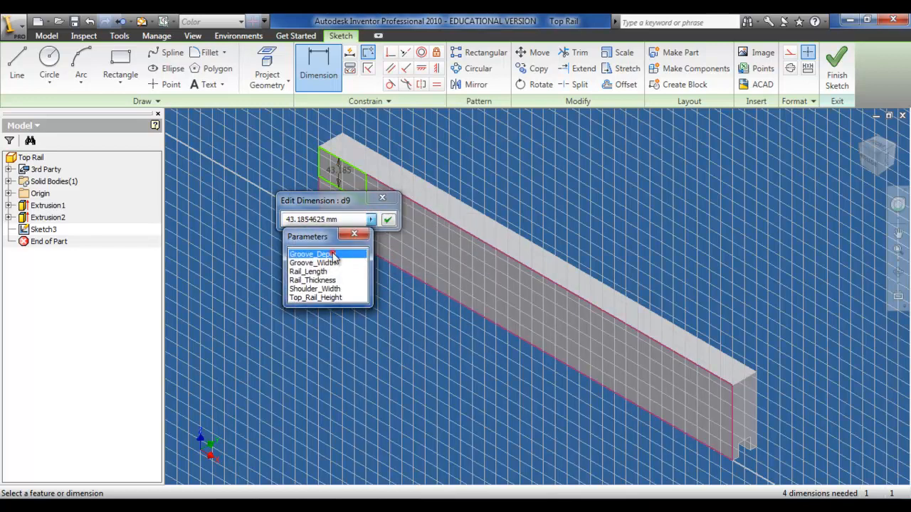
click(387, 221)
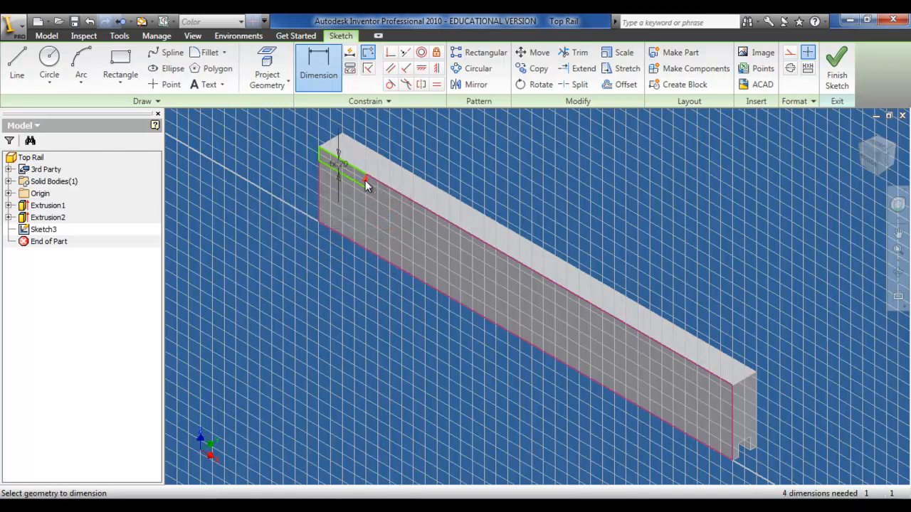
key(Escape)
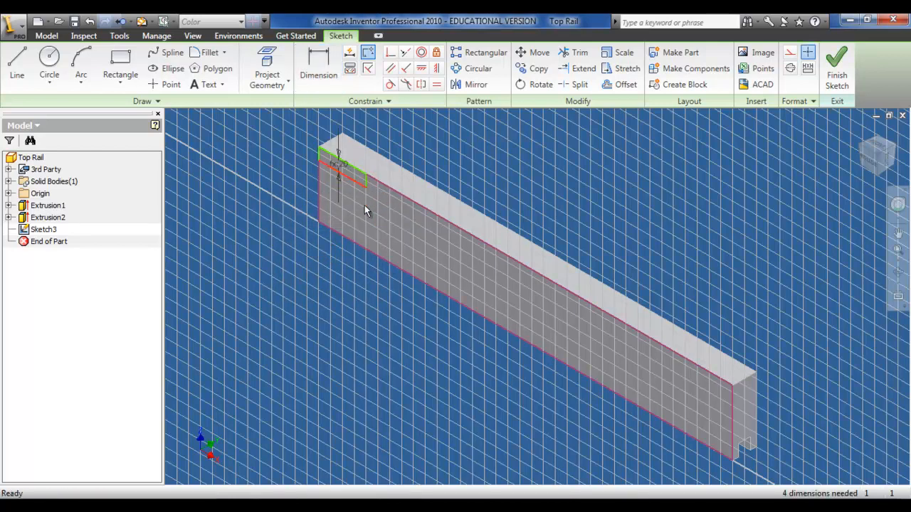
Step: Switch to Excel, add a Stile_Width parameter with the value 110 in row 7, and save the workbook
key(alt+Tab)
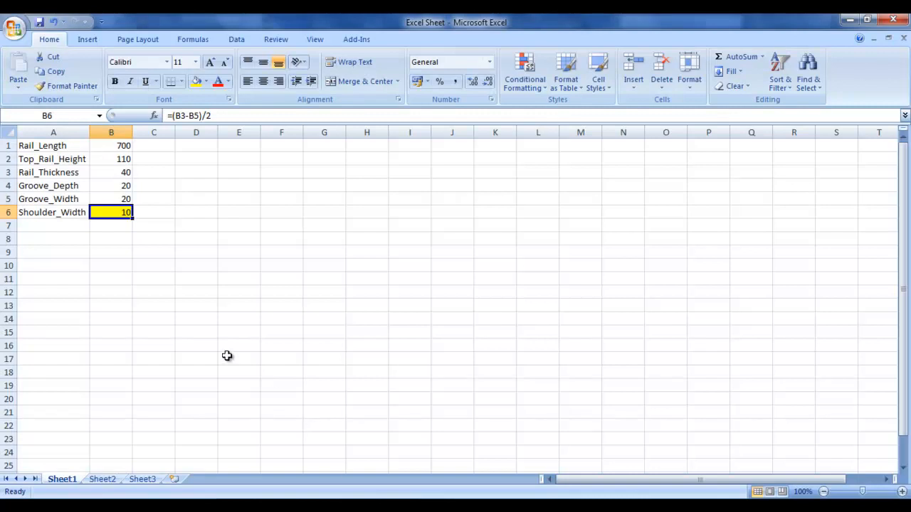
click(51, 227)
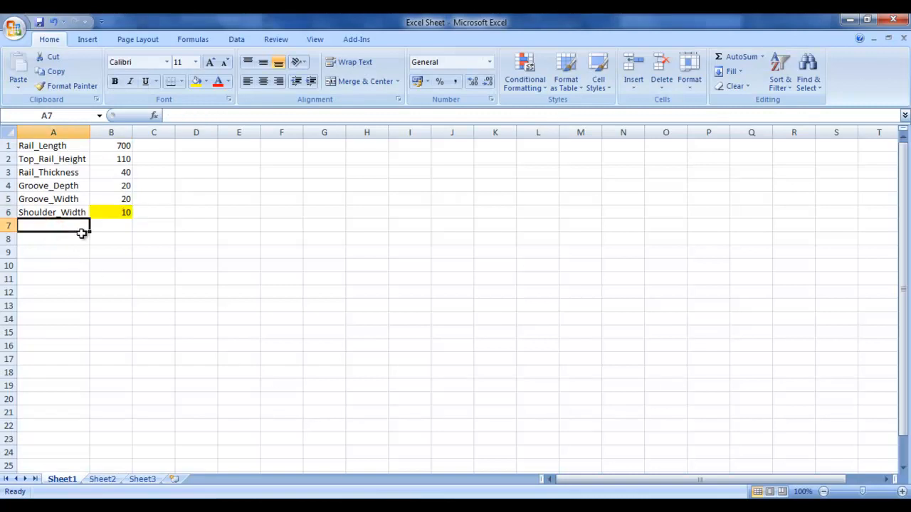
text(Stile_Width)
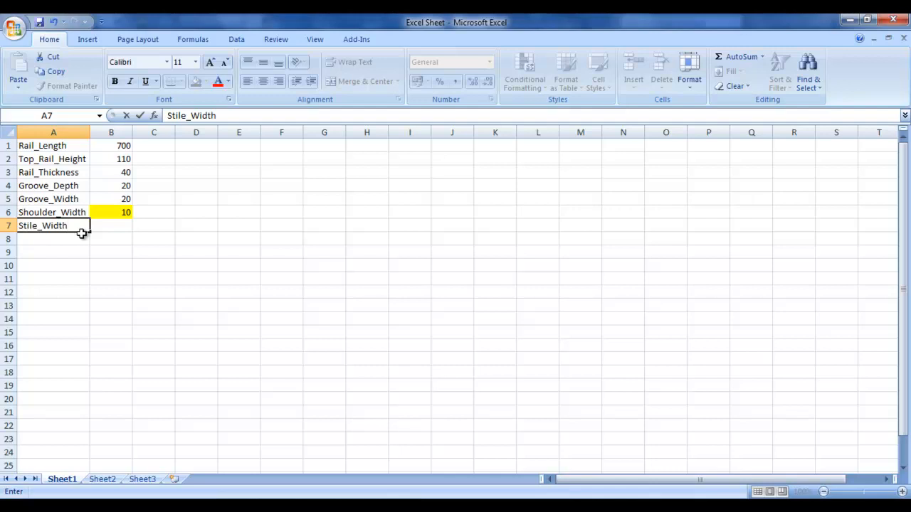
key(Tab)
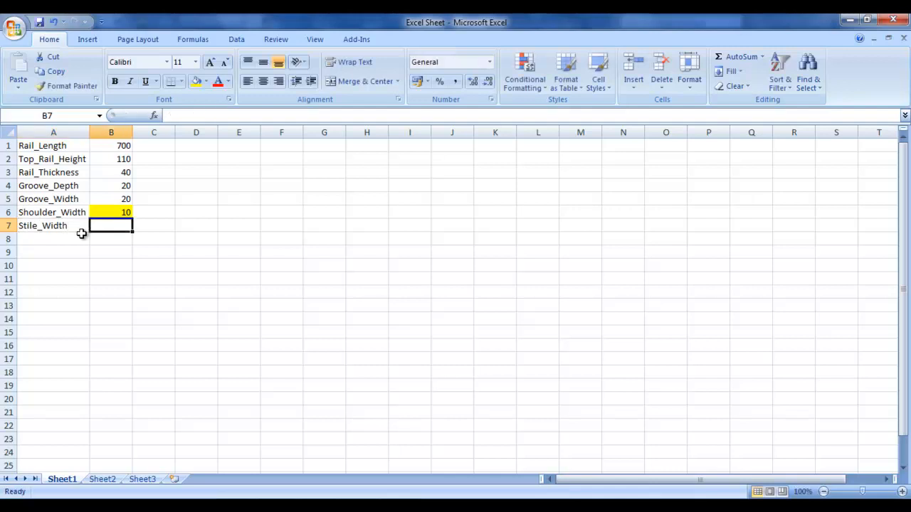
text(110)
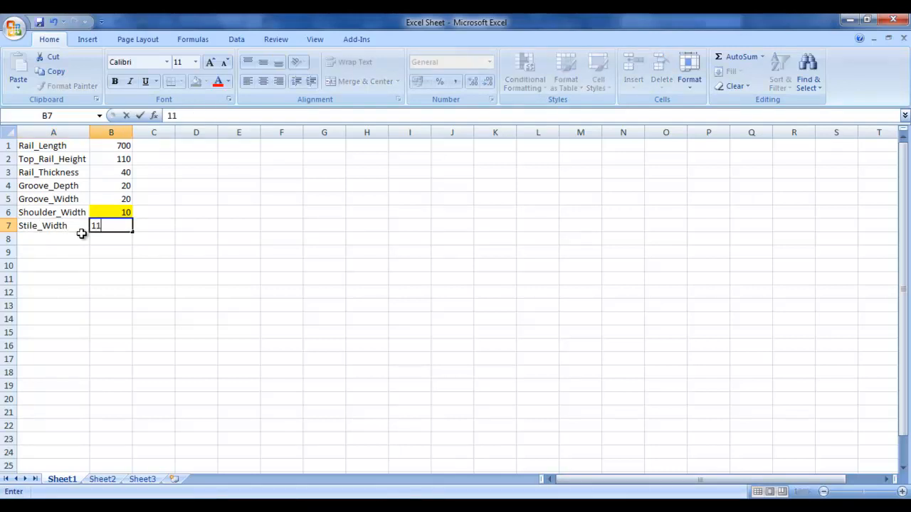
key(Return)
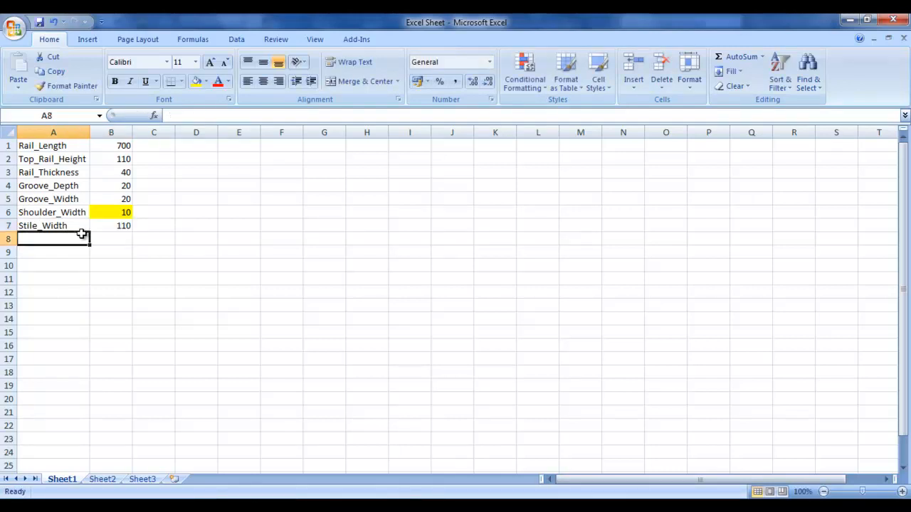
click(38, 23)
Step: Switch to Autodesk Inventor and update the part so it reads the saved spreadsheet parameters
click(403, 501)
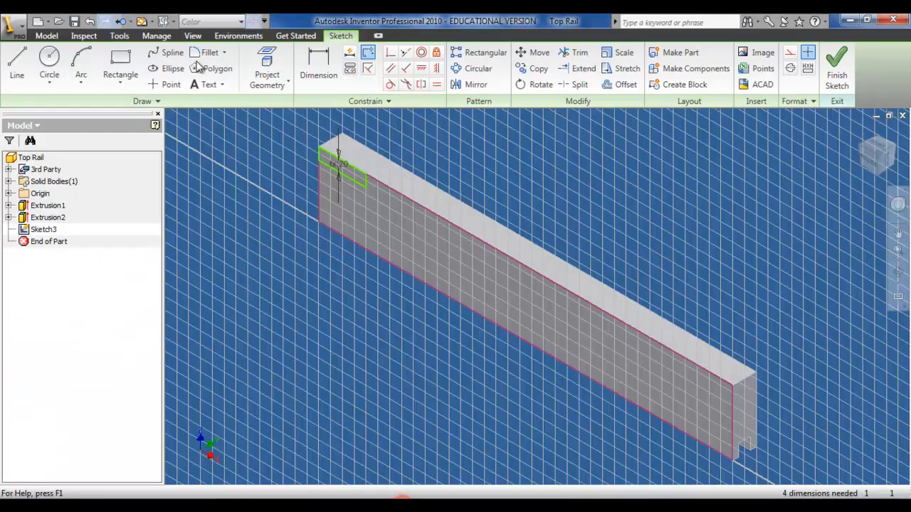
click(158, 35)
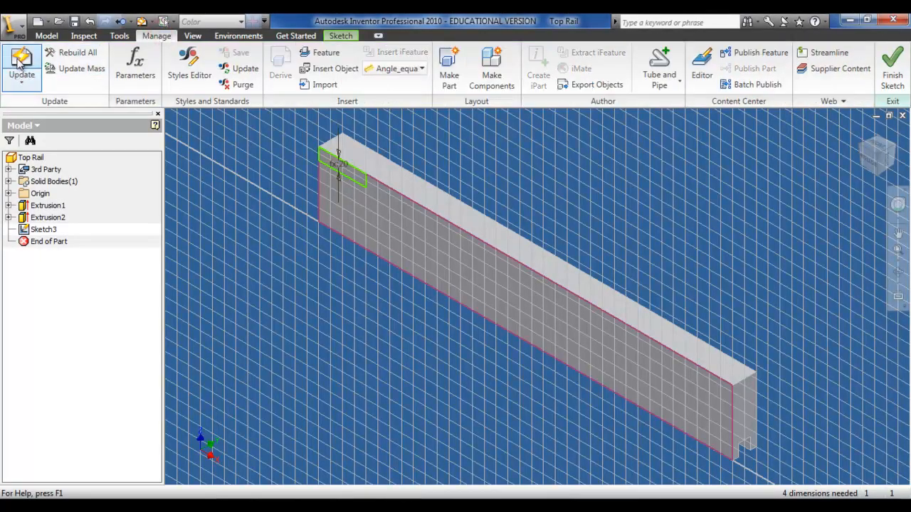
click(340, 35)
Step: Dimension the far-end corner rectangle's length along the rail using the Stile_Width parameter
key(d)
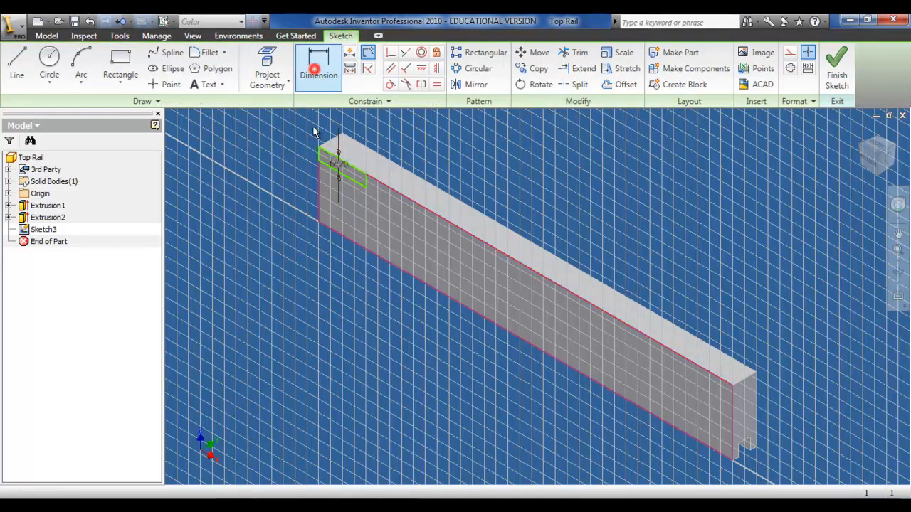
click(366, 184)
click(356, 177)
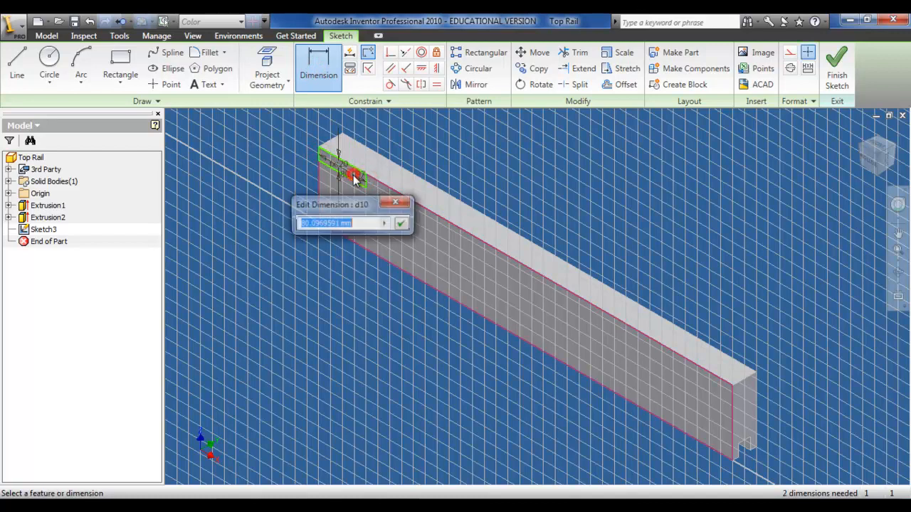
click(383, 224)
click(416, 270)
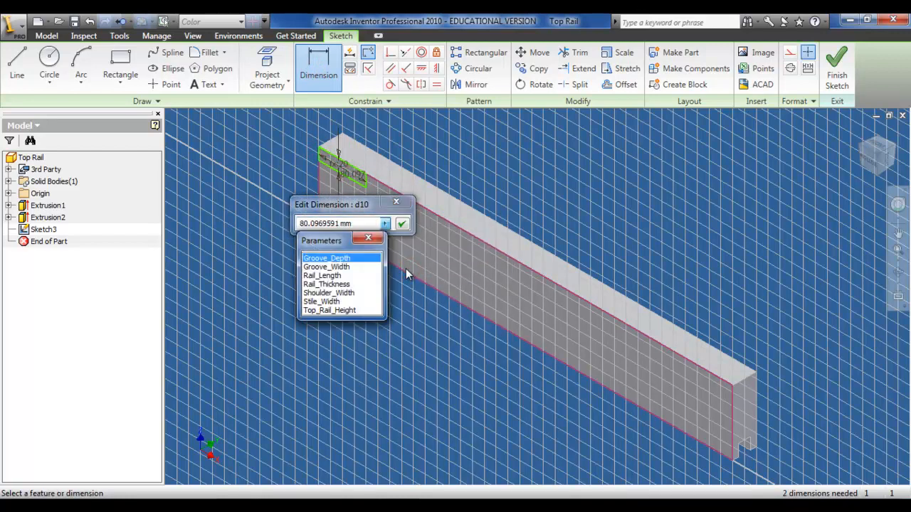
click(336, 302)
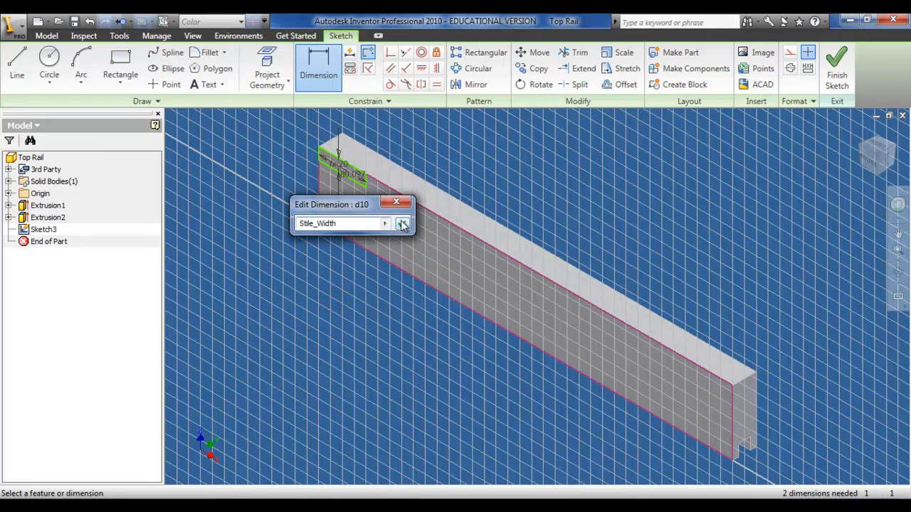
click(402, 223)
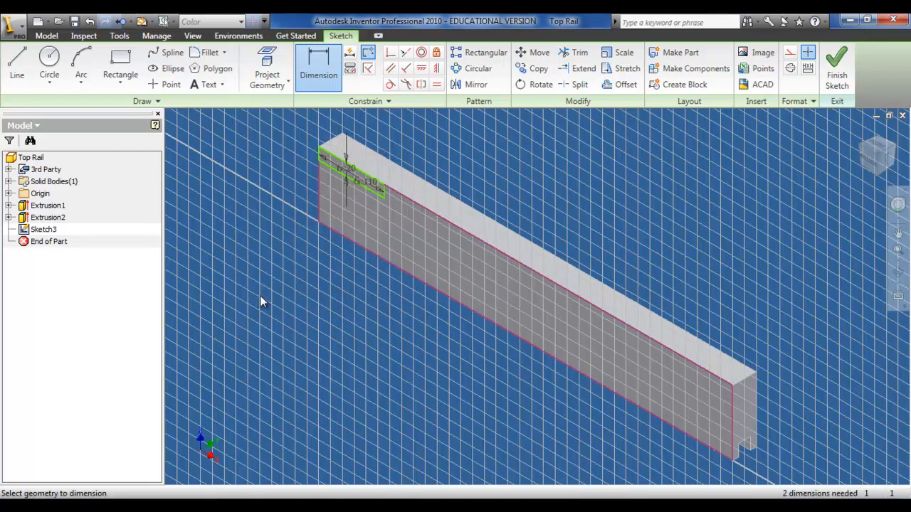
Step: Draw a rectangle about 137 mm long and 69 mm high from the side face's upper corner at the near end
click(120, 83)
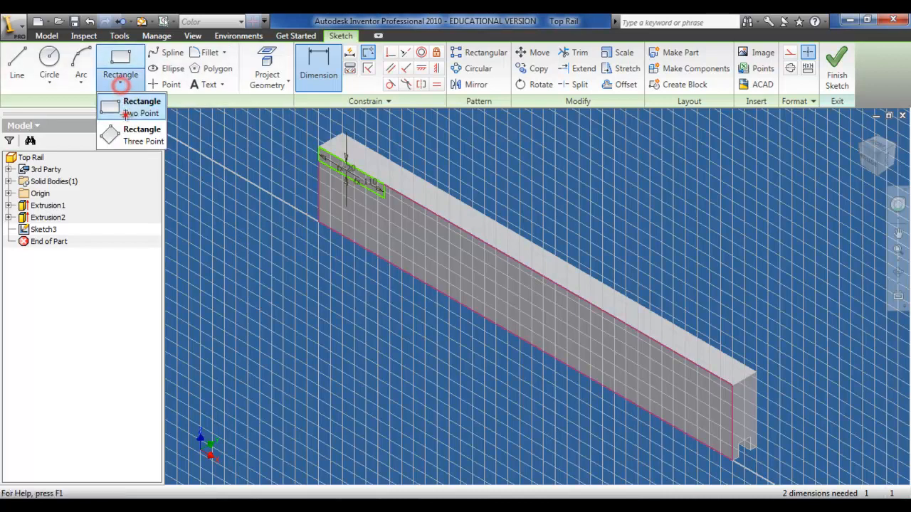
click(125, 107)
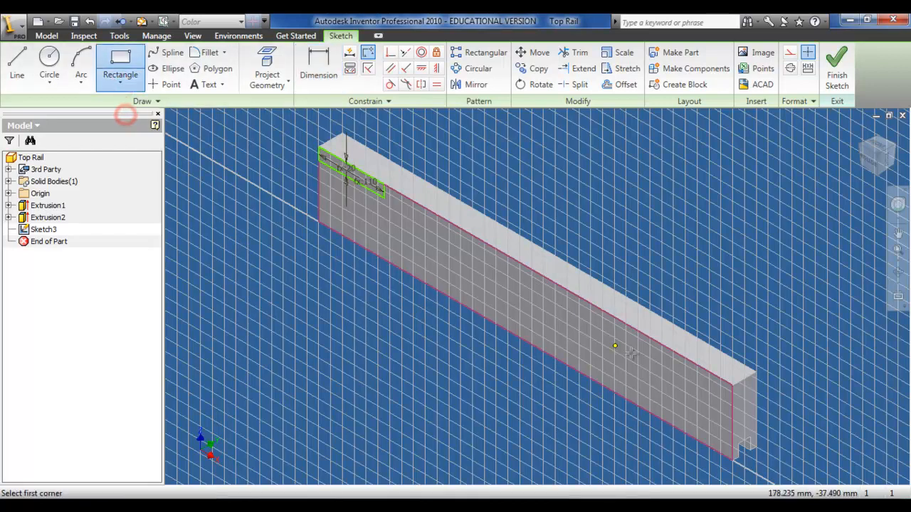
click(733, 388)
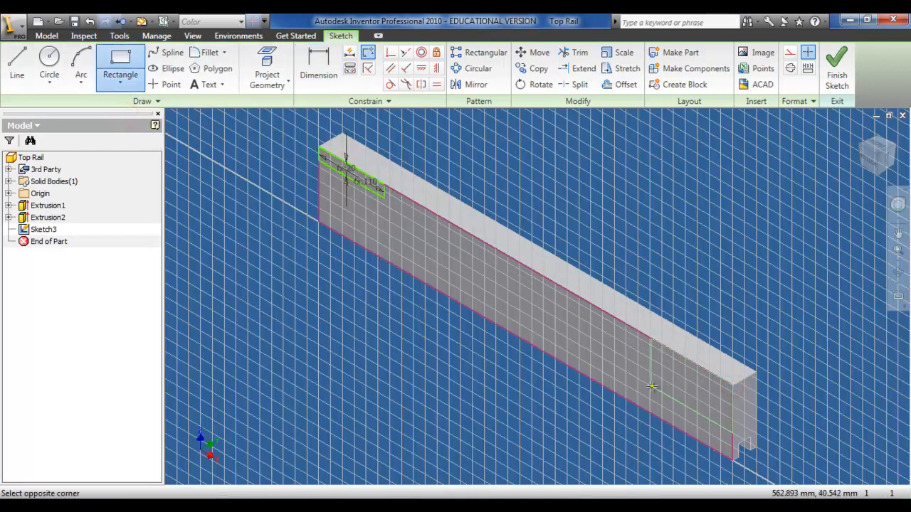
click(651, 386)
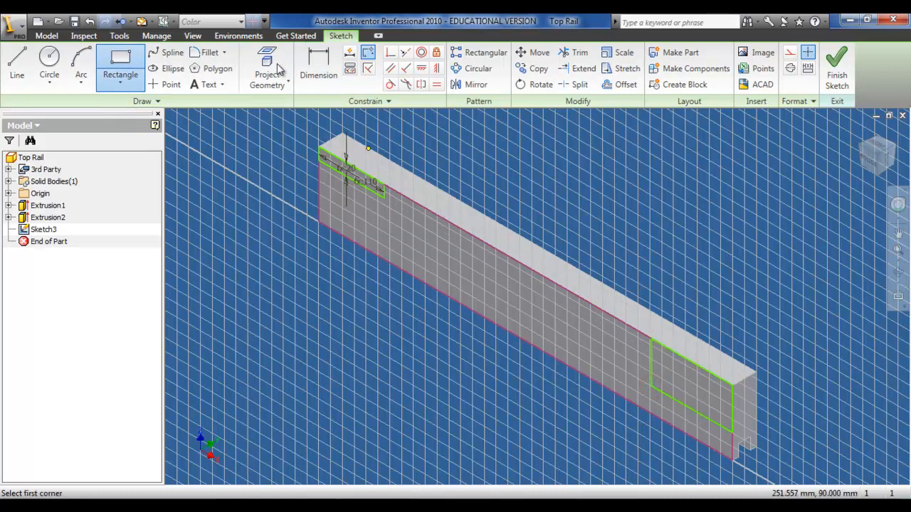
Step: Dimension the near-end rectangle's height by linking it to the far-end rectangle's height dimension
click(317, 67)
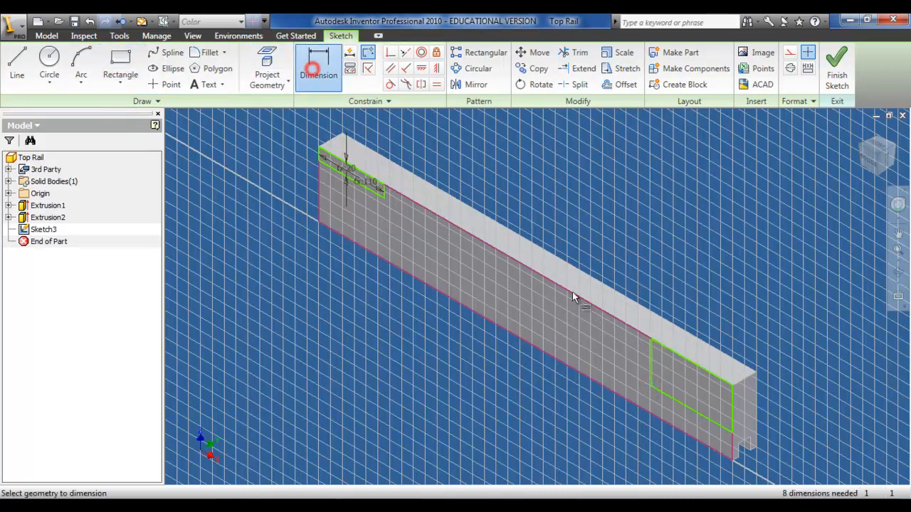
click(687, 407)
click(693, 363)
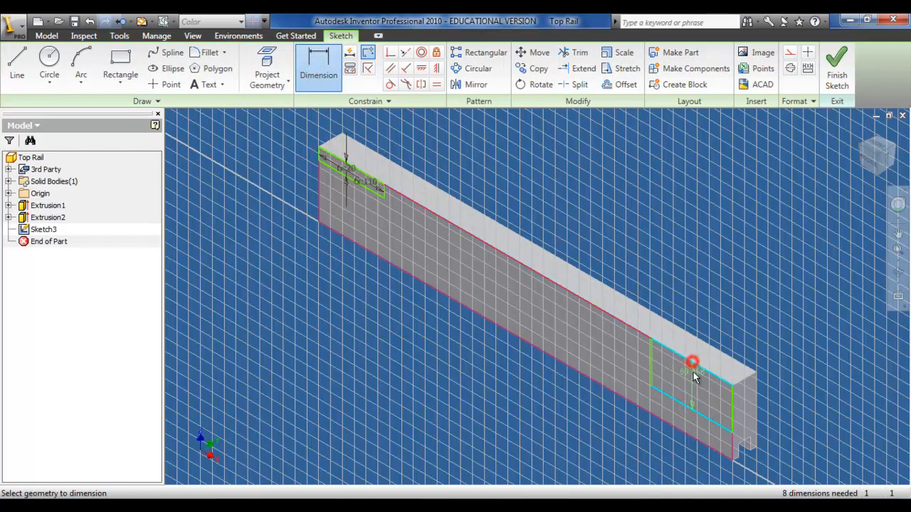
click(692, 373)
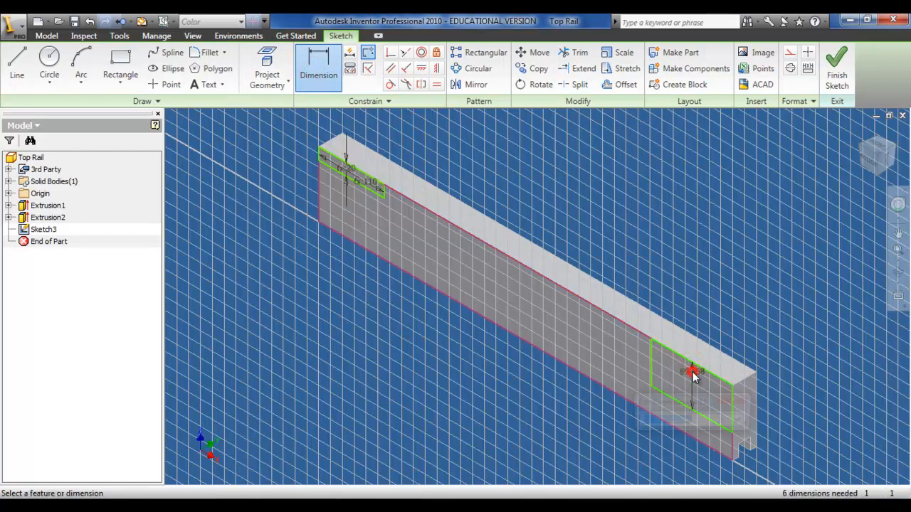
click(346, 154)
click(742, 422)
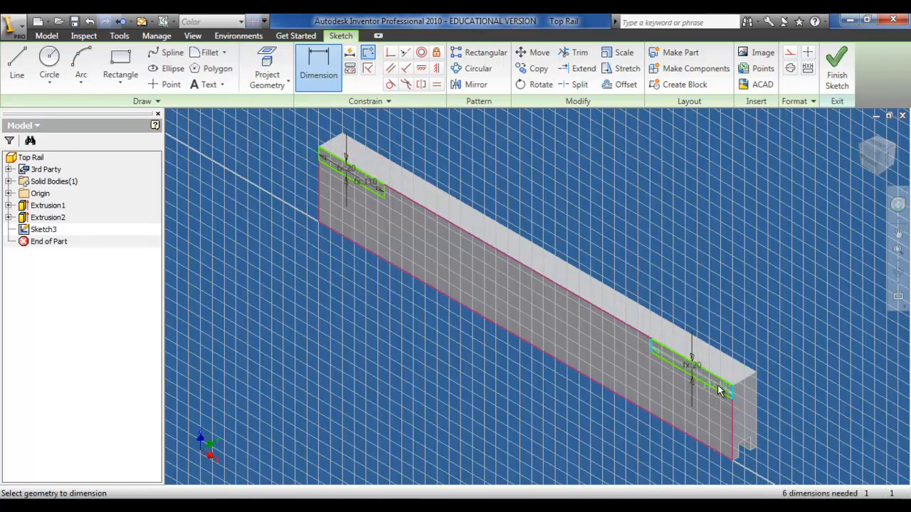
Step: Dimension the near-end rectangle's length by linking it to the far-end rectangle's length dimension, d10
click(719, 388)
click(716, 377)
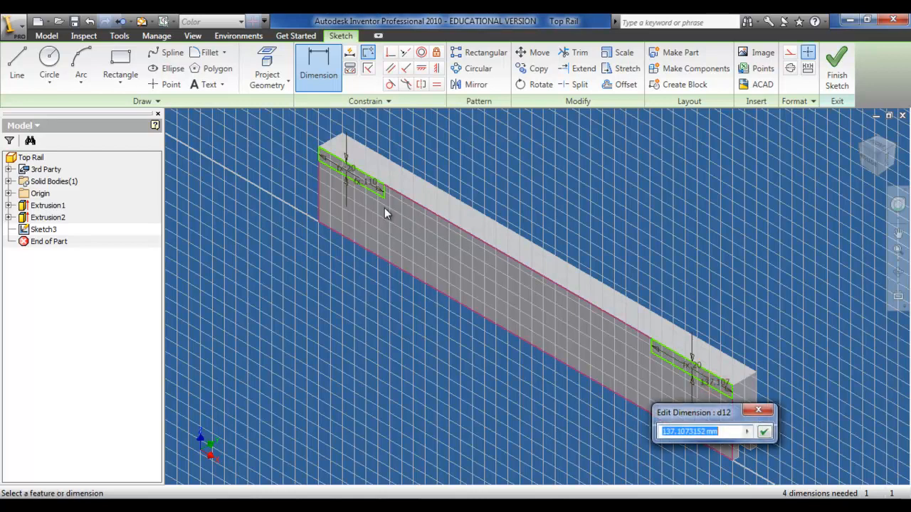
click(370, 181)
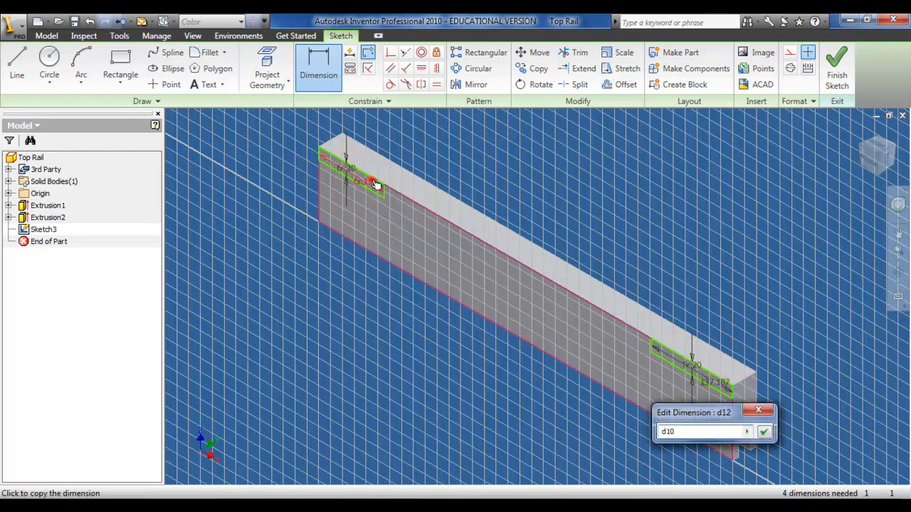
click(763, 433)
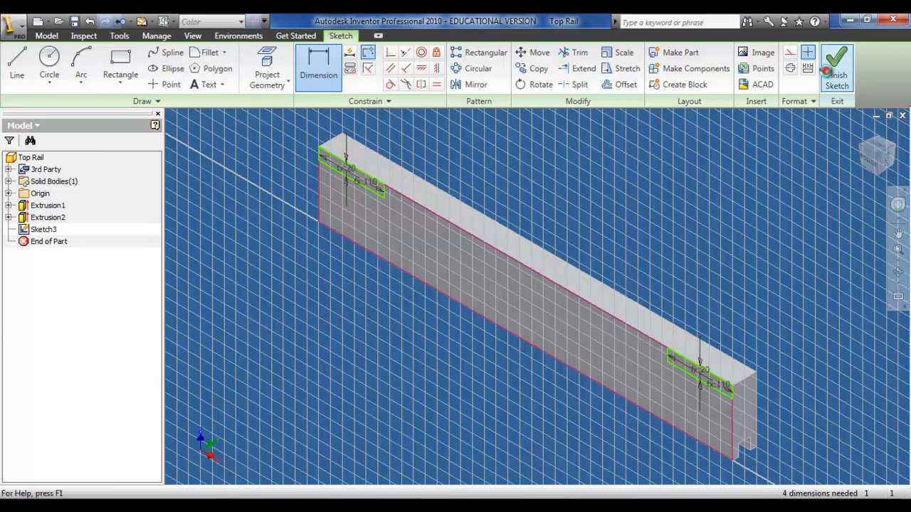
Step: Finish the sketch and extrude both corner rectangles as a cut with the extent set to All
click(827, 72)
click(73, 64)
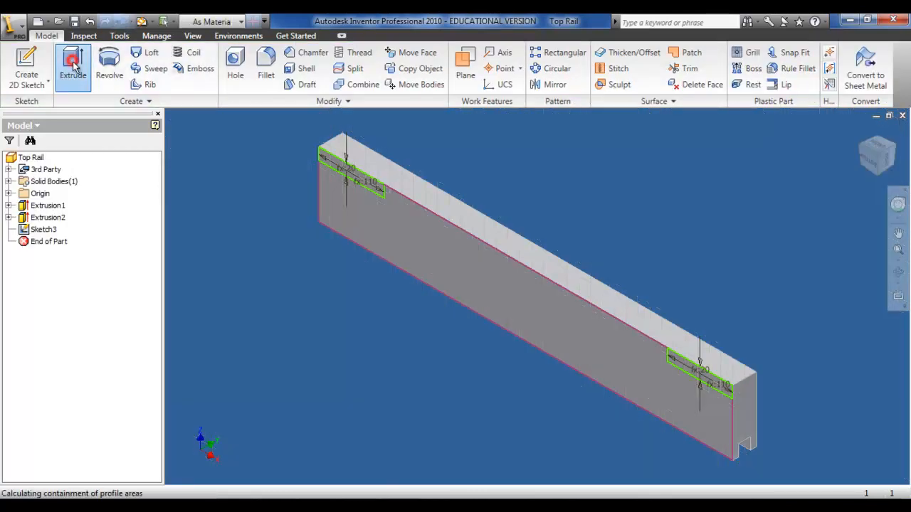
click(339, 170)
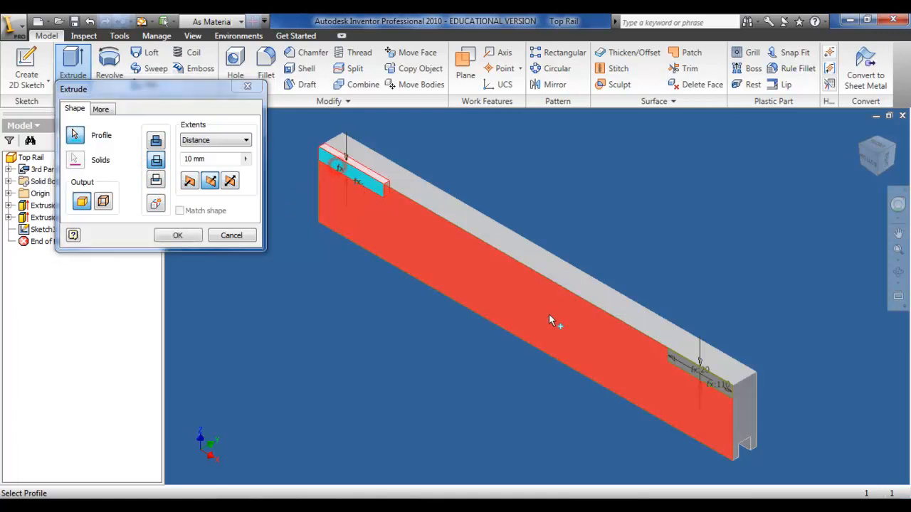
click(692, 373)
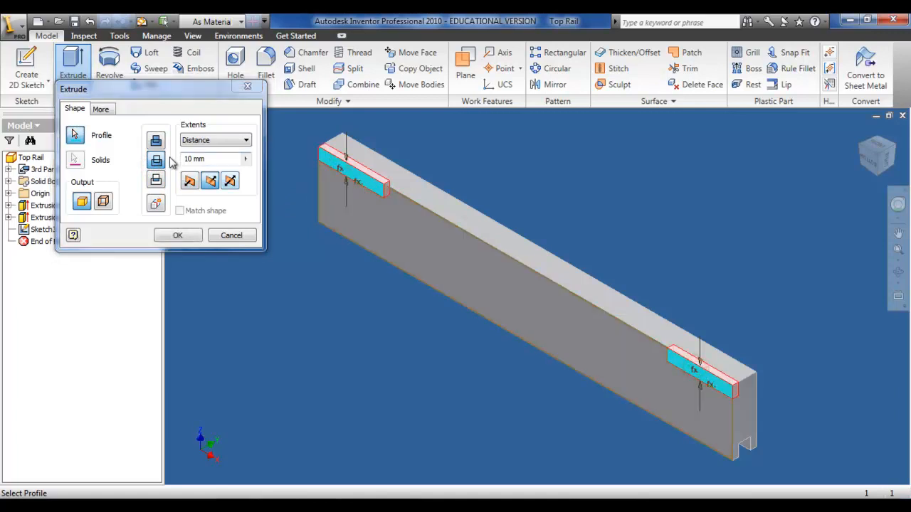
click(206, 139)
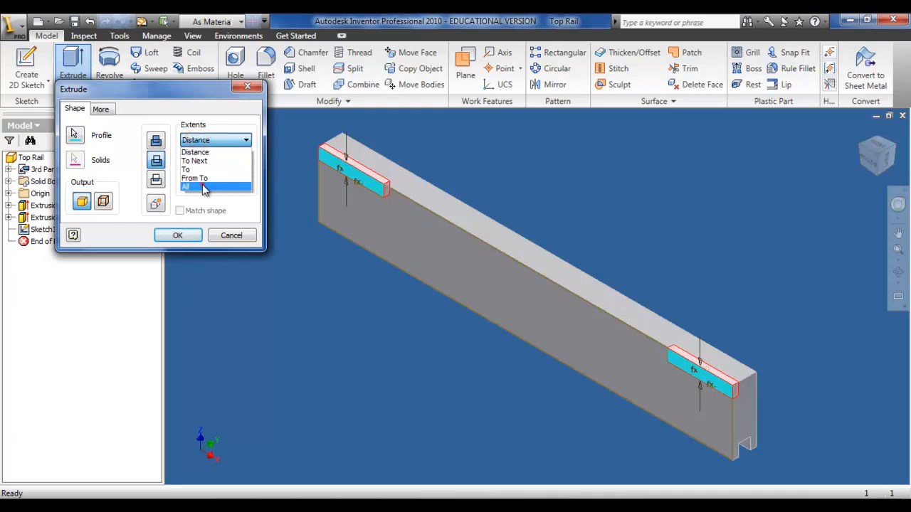
click(203, 187)
click(185, 237)
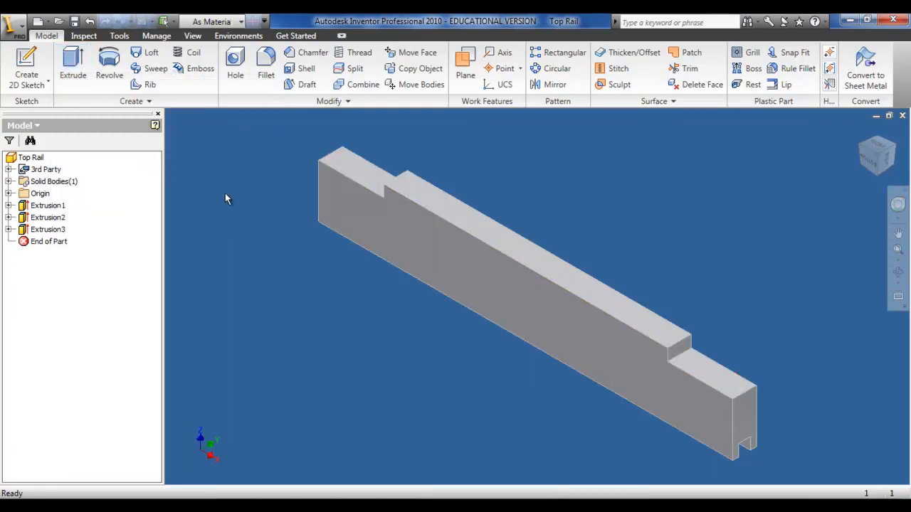
Step: Create a sketch on the lowered top face at the rail's far end and view it face-on
click(26, 64)
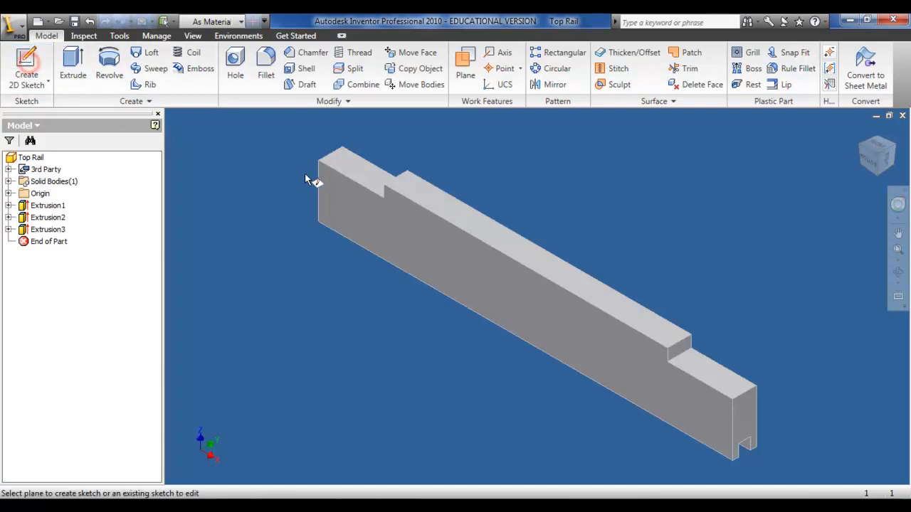
click(350, 170)
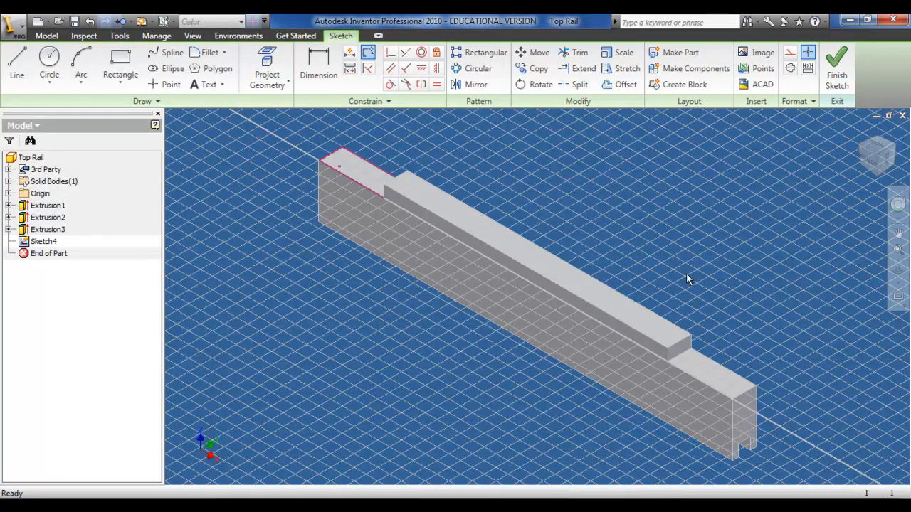
click(899, 297)
click(349, 171)
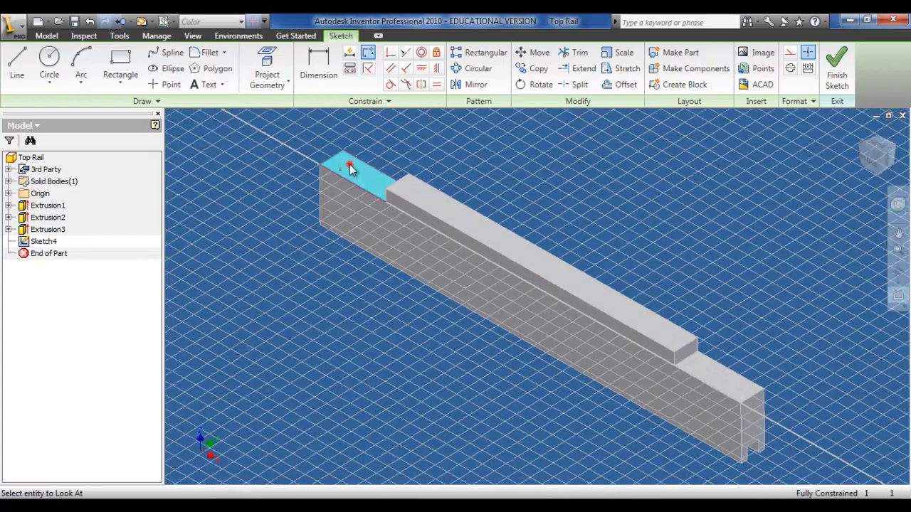
click(898, 233)
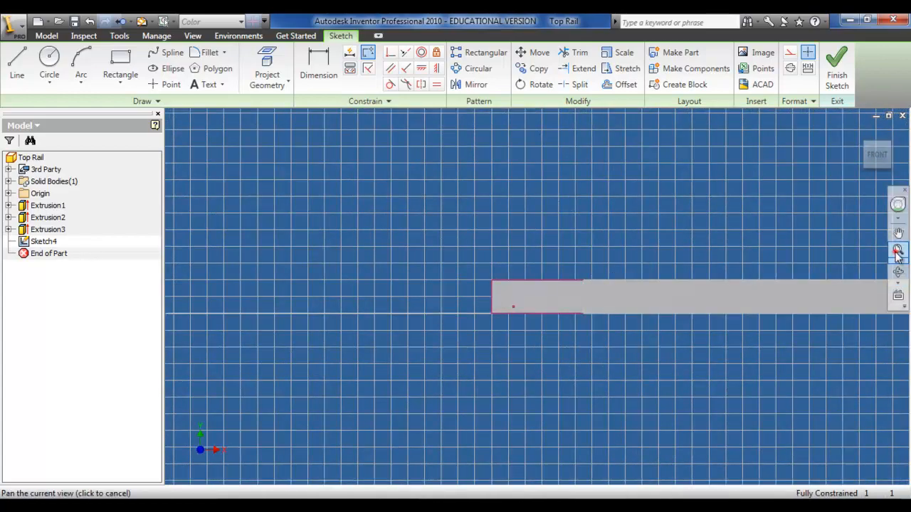
mouse_move(692, 313)
mouse_down()
mouse_move(385, 308)
mouse_move(548, 306)
mouse_up()
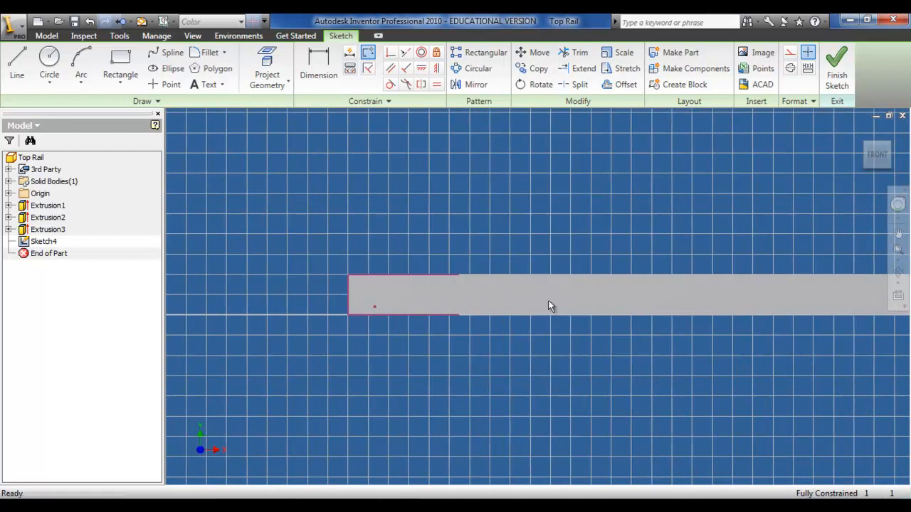
Step: Draw a 110 mm long, about 7 mm wide rectangle along the back edge of the lowered end face
click(123, 57)
click(121, 84)
click(125, 111)
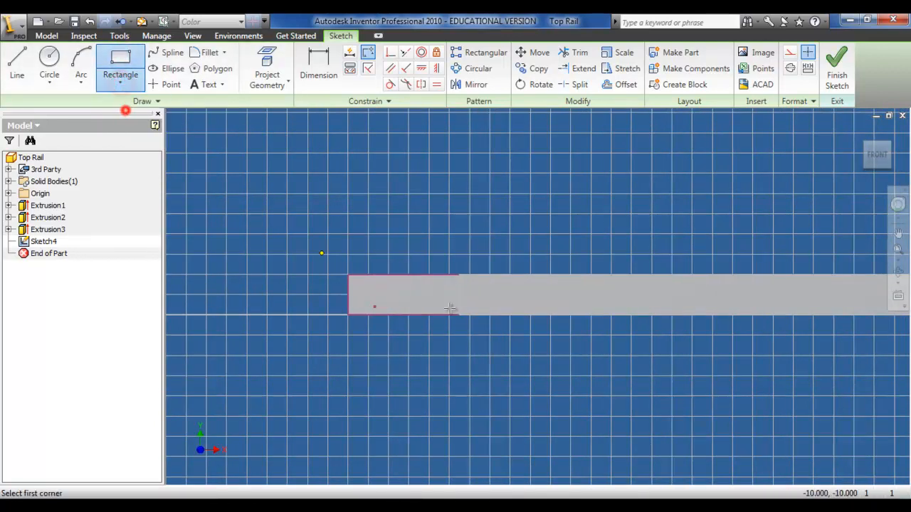
click(349, 275)
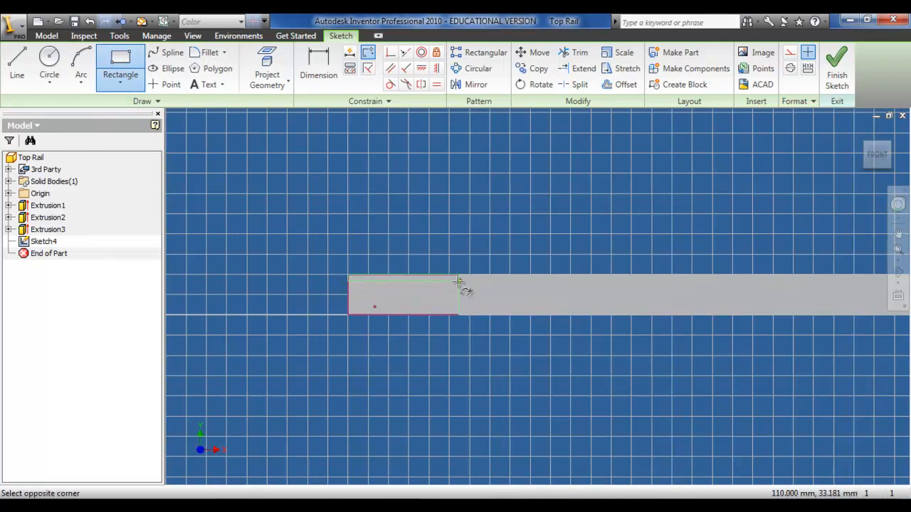
click(458, 282)
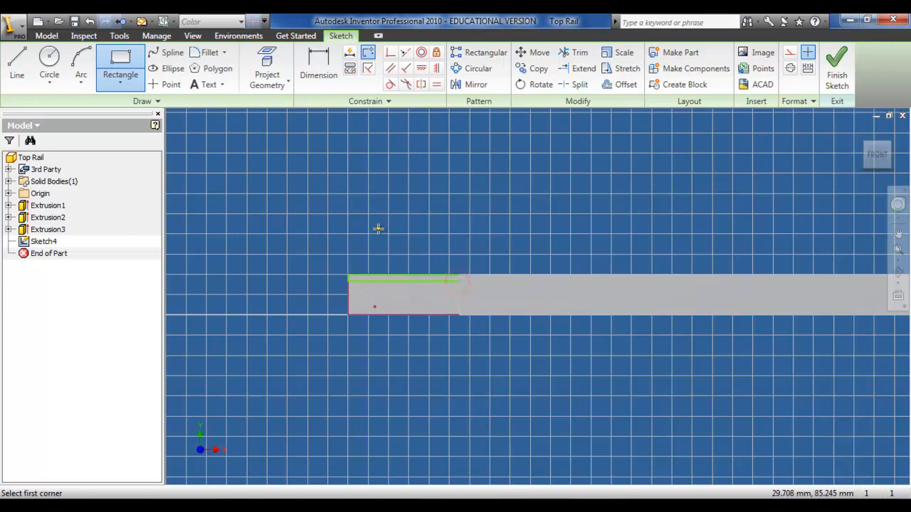
Step: Dimension the width between the back-edge rectangle's two long sides using the Shoulder_Width parameter
click(316, 71)
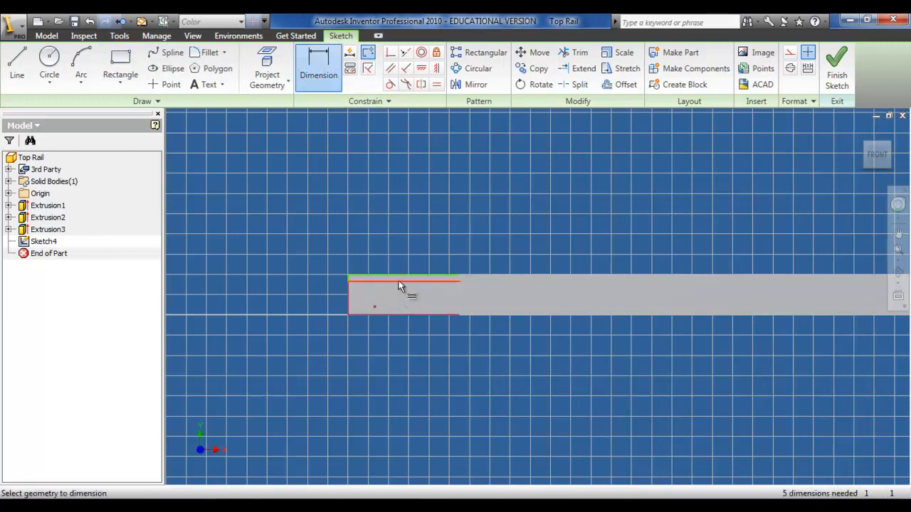
click(400, 281)
click(399, 273)
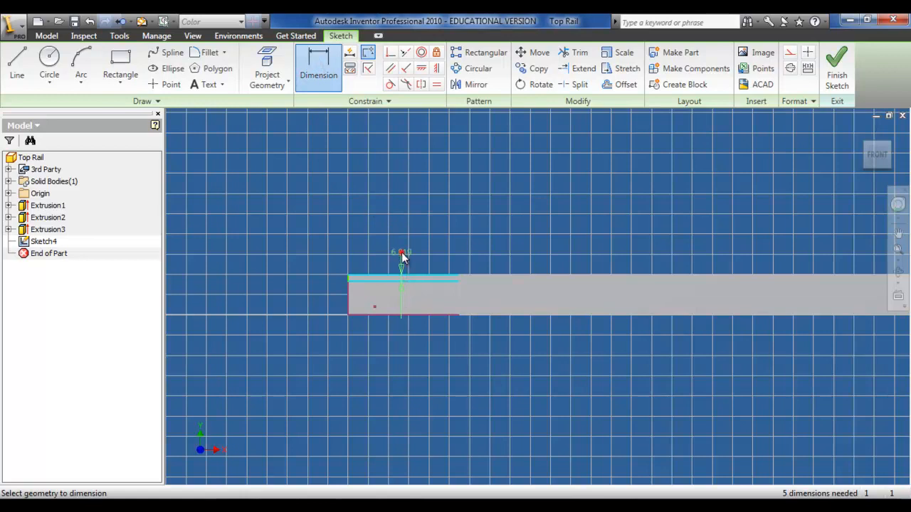
click(434, 302)
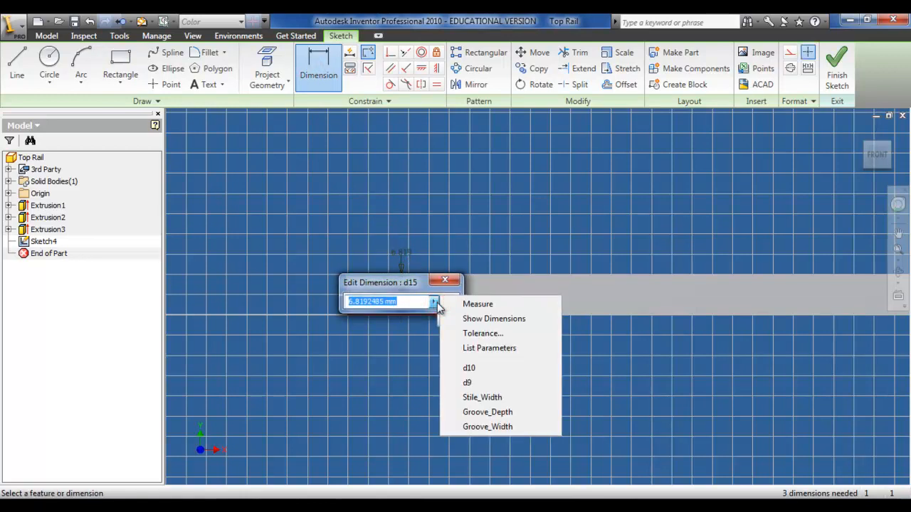
click(514, 349)
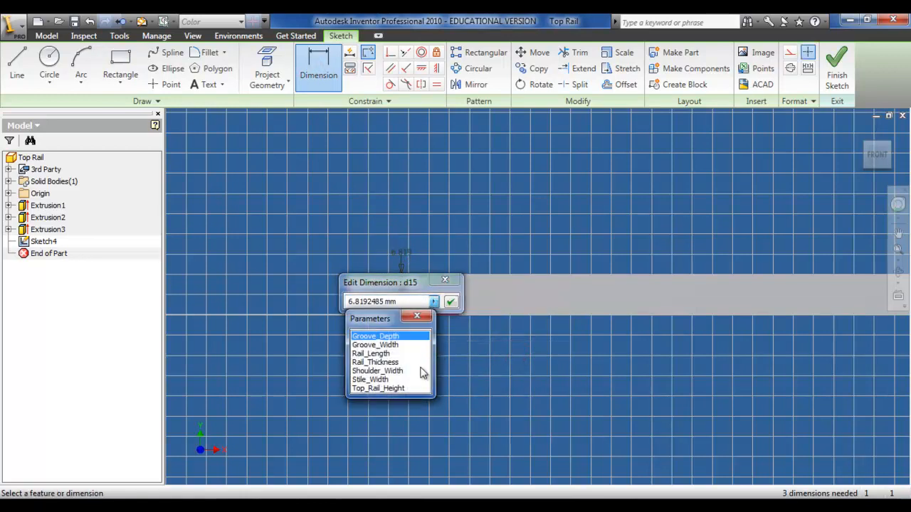
click(396, 372)
click(450, 302)
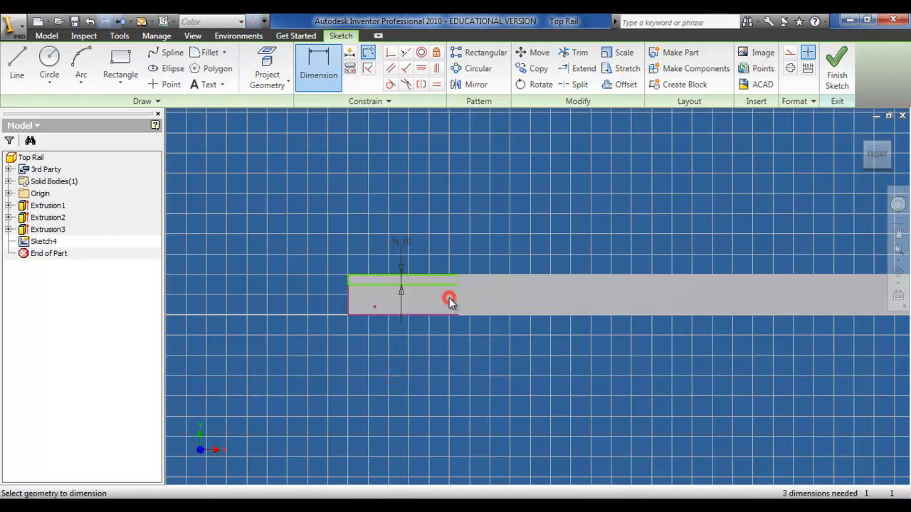
Step: Draw a second rectangle, 110 mm long and about 13 mm wide, along the front edge of the lowered end face
click(121, 83)
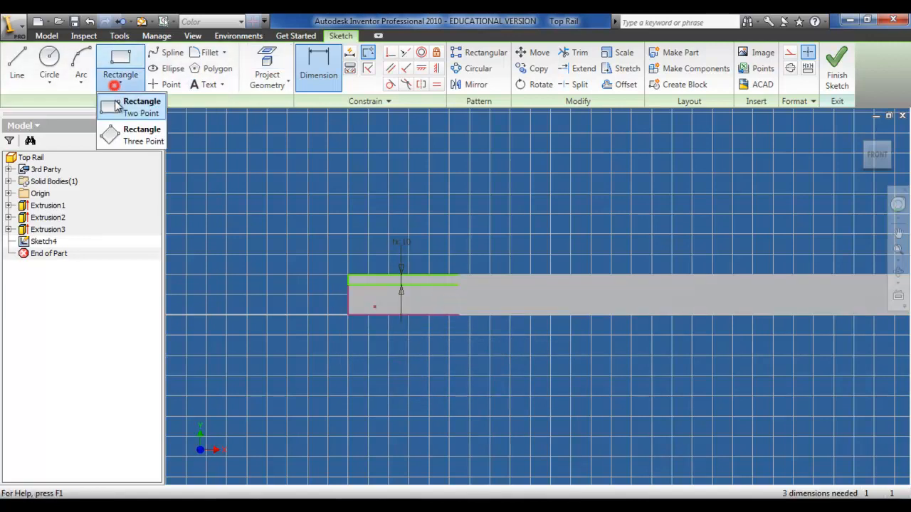
click(116, 101)
click(348, 308)
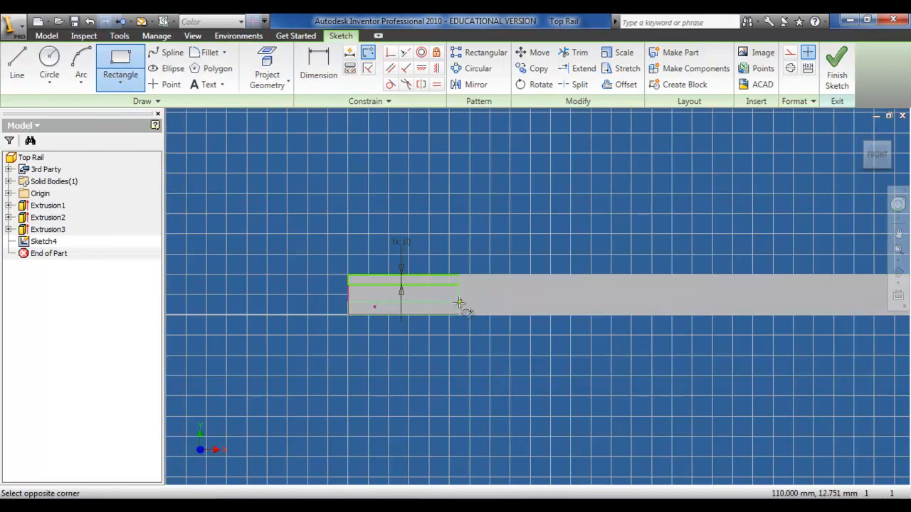
click(458, 304)
Step: Dimension the front-edge rectangle's width and link it to the width dimension of the back-edge rectangle
click(318, 67)
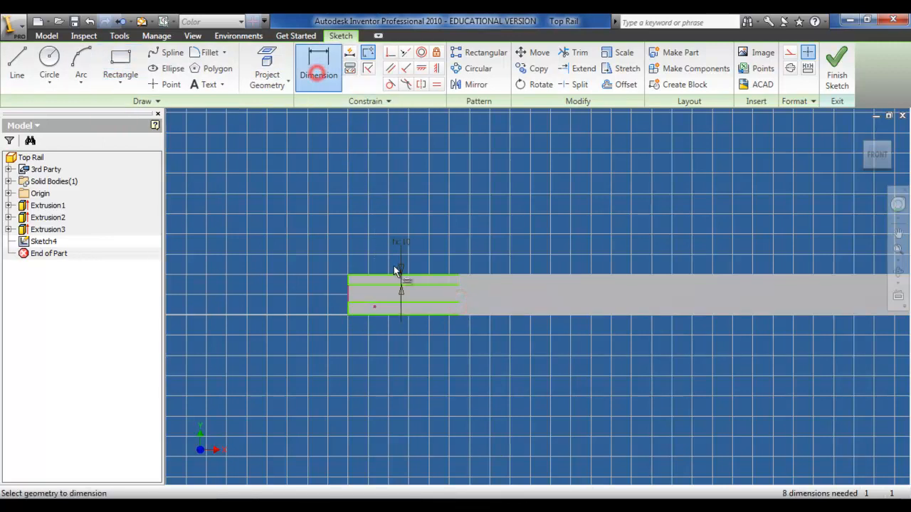
click(409, 304)
click(411, 315)
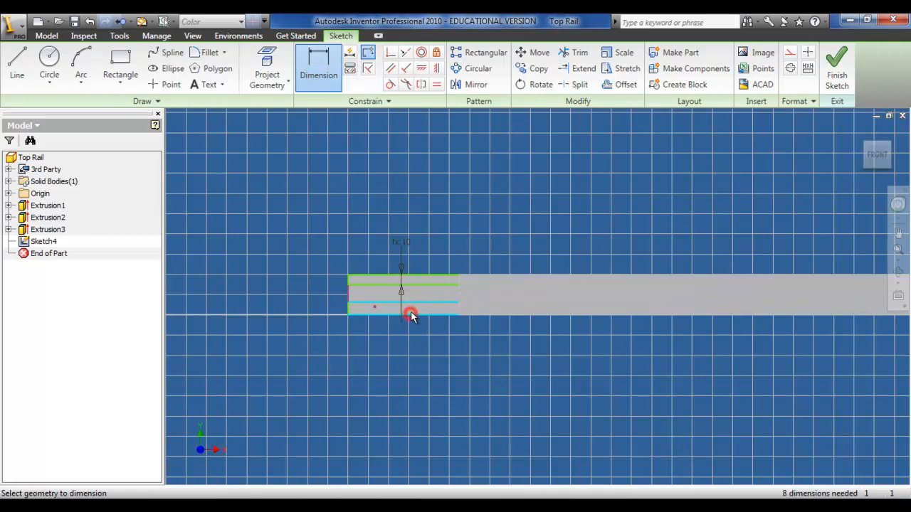
click(410, 313)
click(402, 243)
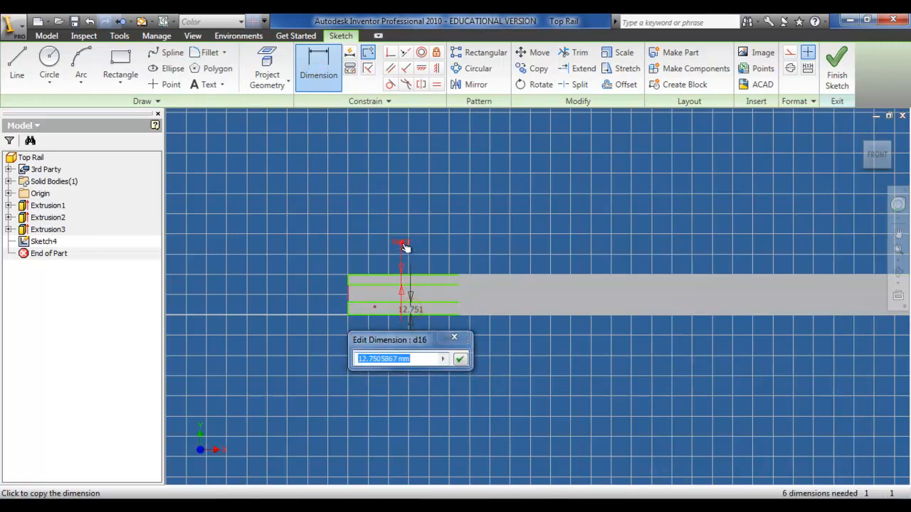
click(460, 359)
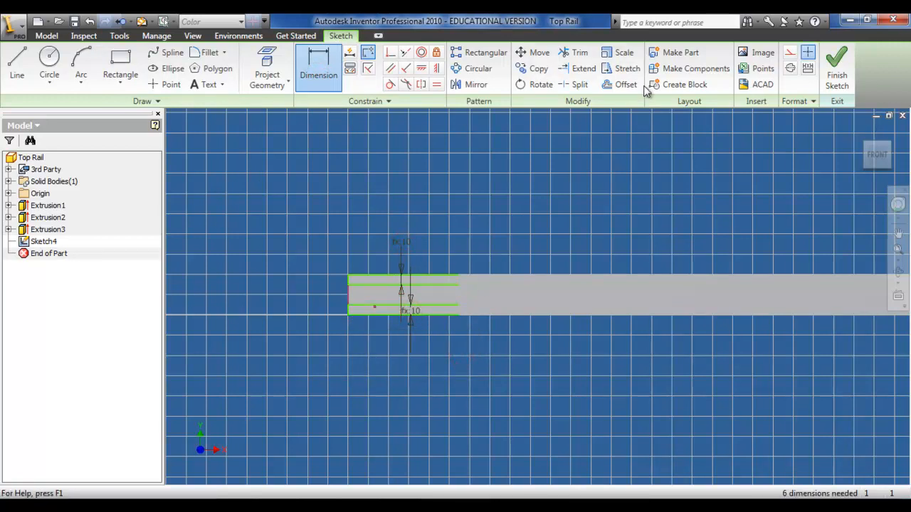
Step: Finish the sketch and extrude both shoulder rectangles as a cut with the extent set to All
key(e)
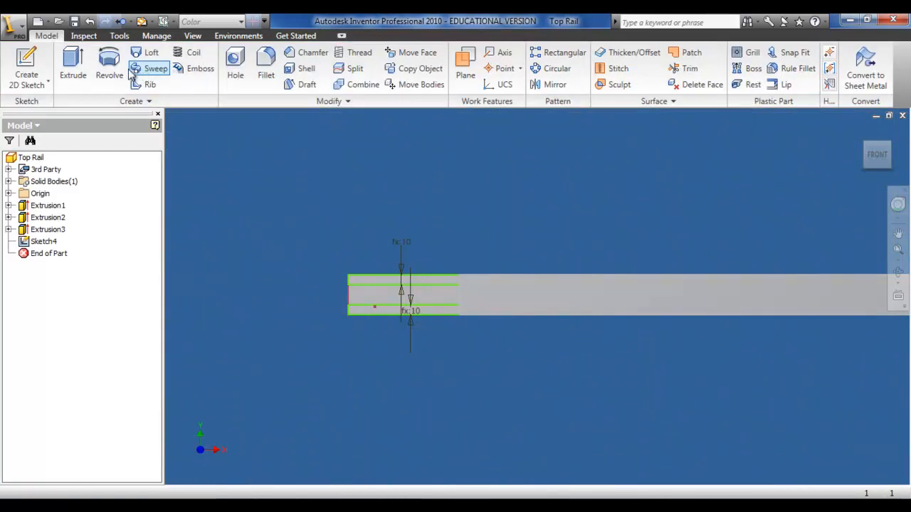
click(155, 160)
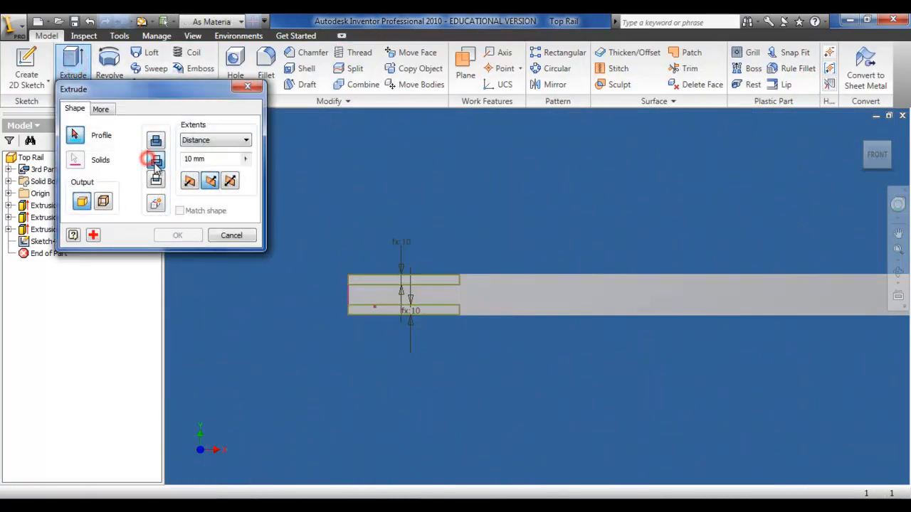
click(390, 278)
click(385, 311)
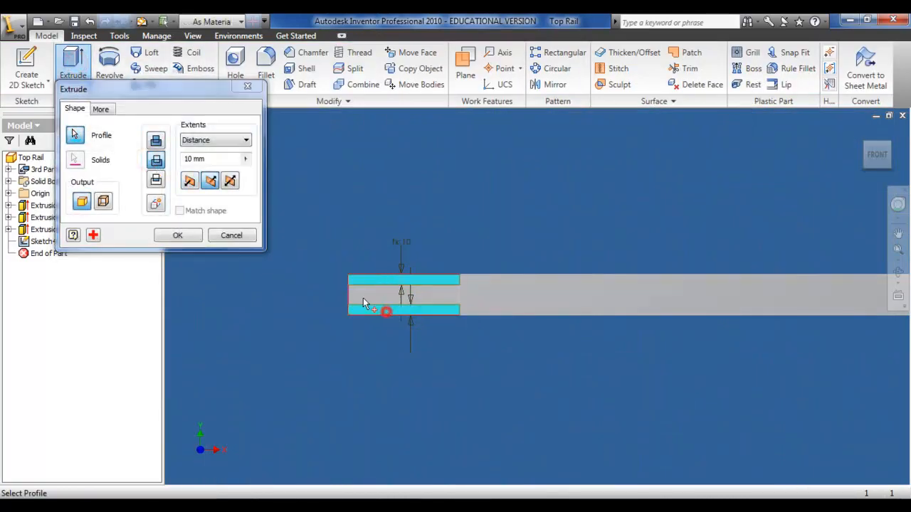
click(196, 140)
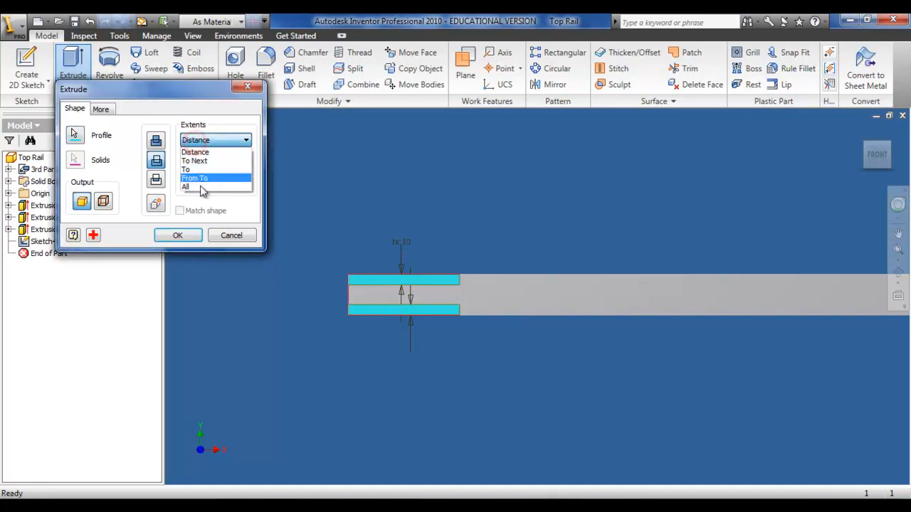
click(201, 184)
click(181, 234)
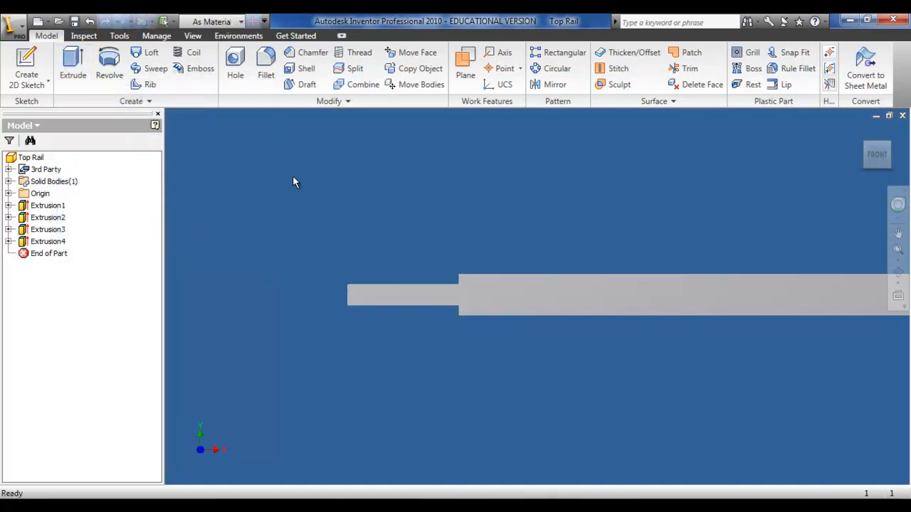
Step: Create a sketch on the lowered top face at the rail's other end and draw a rectangle about 5 mm wide along its back edge
key(F6)
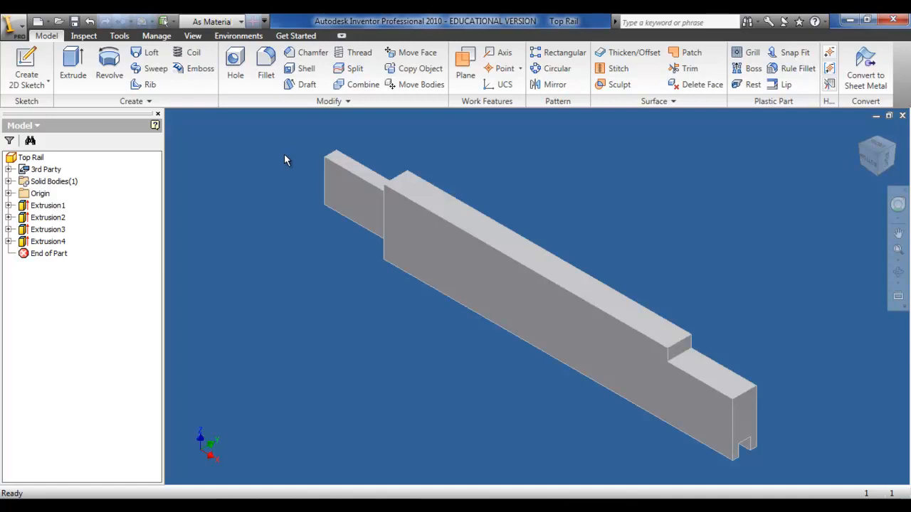
click(27, 66)
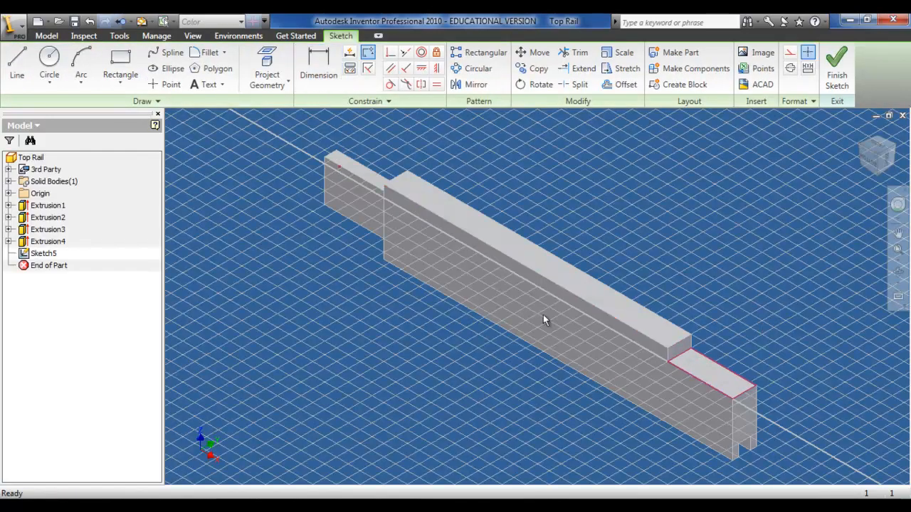
scroll(706, 379, down, 4)
middle_drag(730, 397, 616, 353)
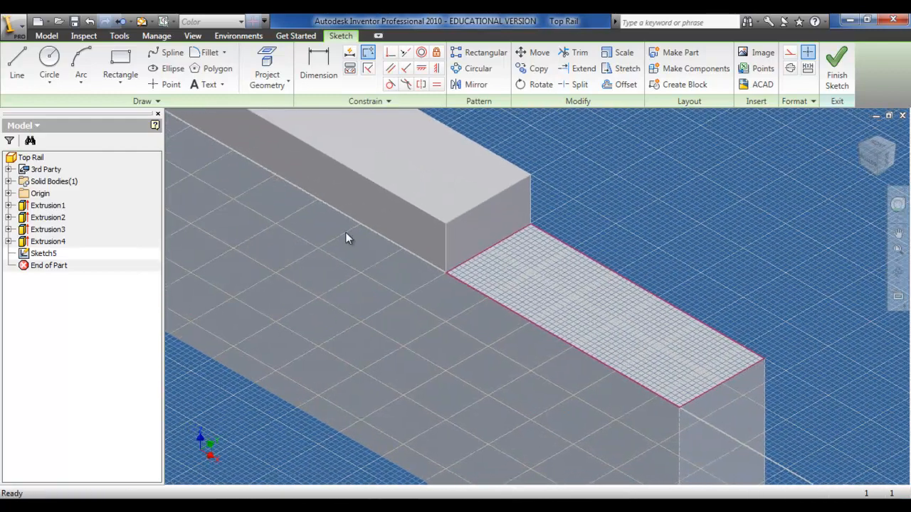
click(121, 71)
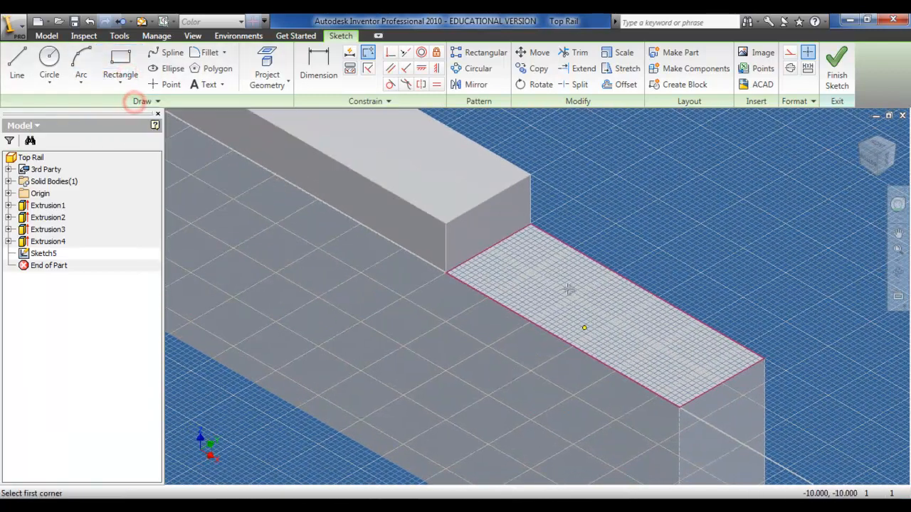
click(530, 225)
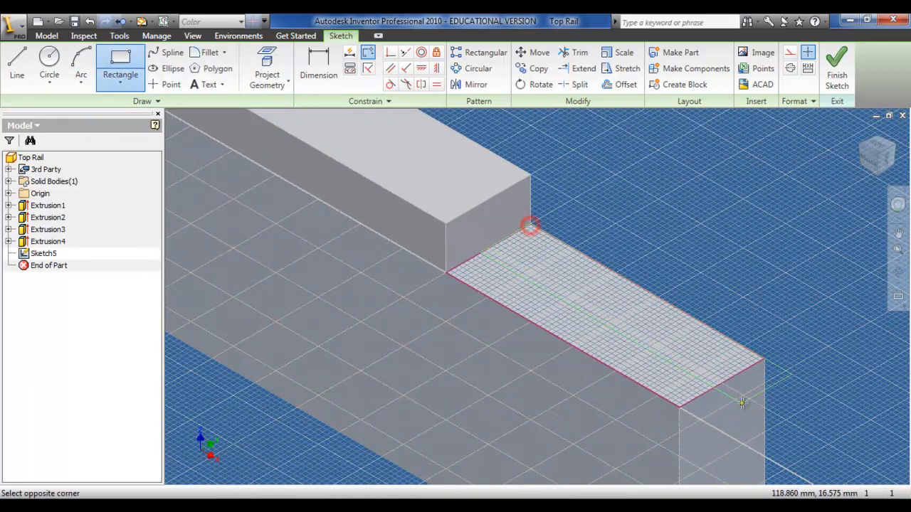
click(756, 365)
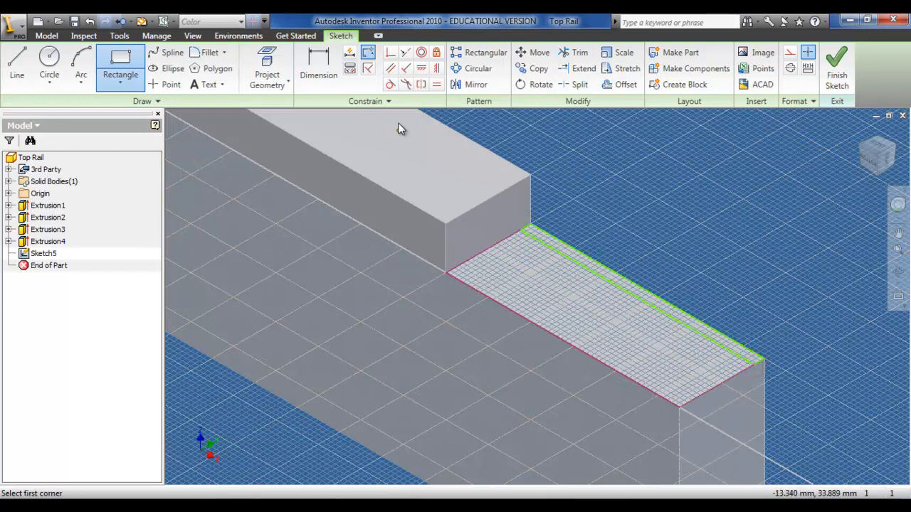
Step: Dimension the width between the new back-edge rectangle's two long sides using the Shoulder_Width parameter
click(326, 66)
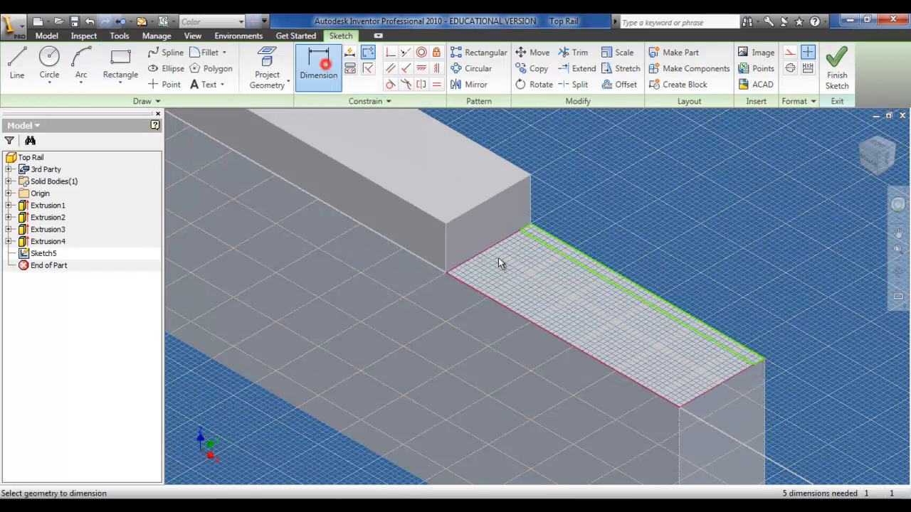
click(643, 296)
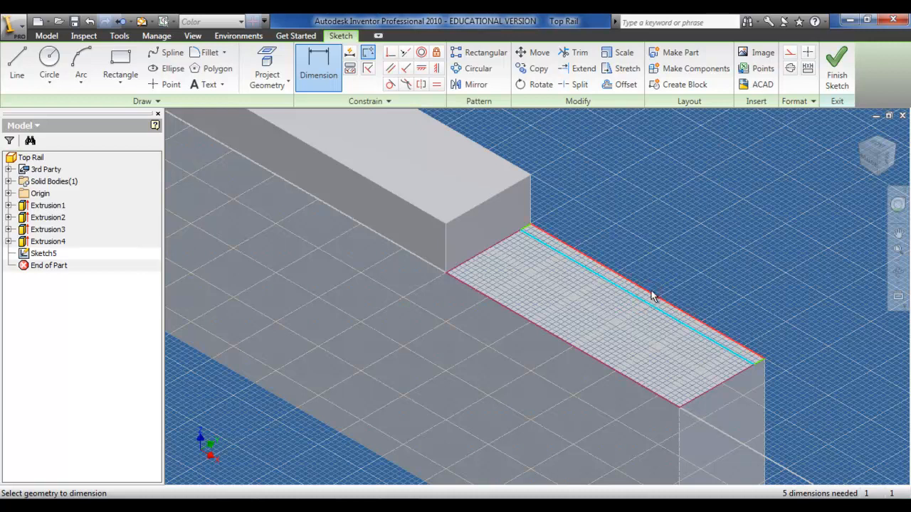
click(657, 285)
click(689, 332)
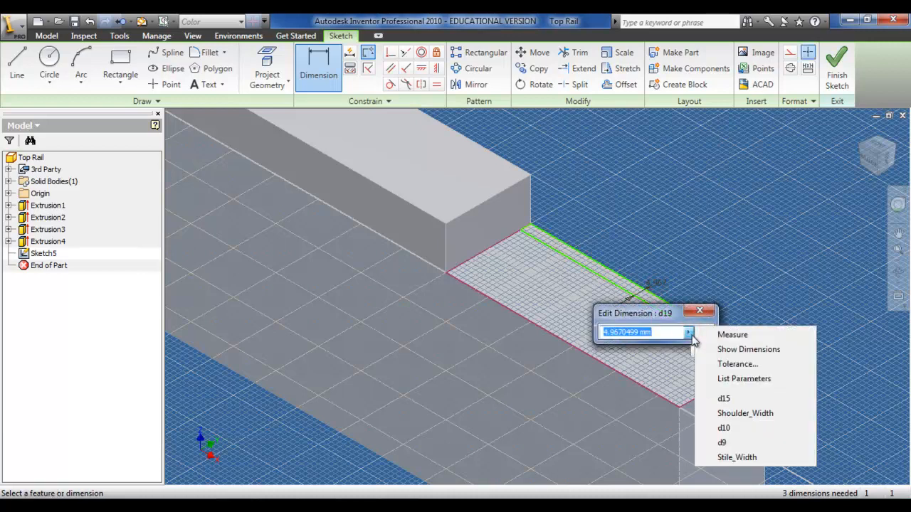
click(722, 413)
click(705, 333)
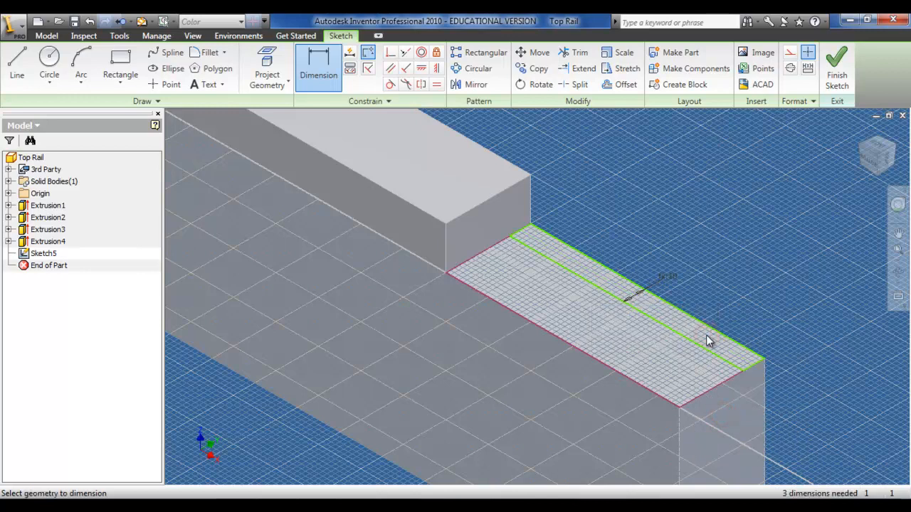
Step: Draw a 110 mm long, about 5 mm wide rectangle along the front edge of the same lowered face
click(120, 60)
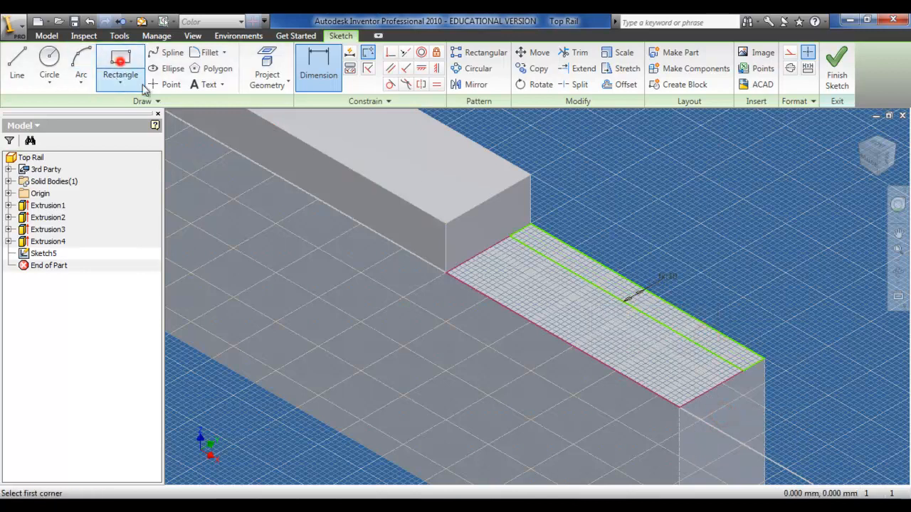
click(447, 272)
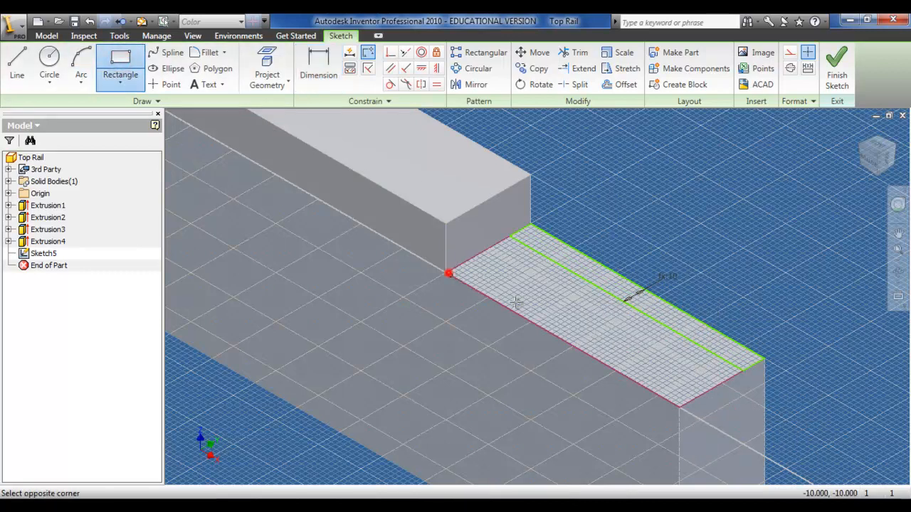
click(681, 405)
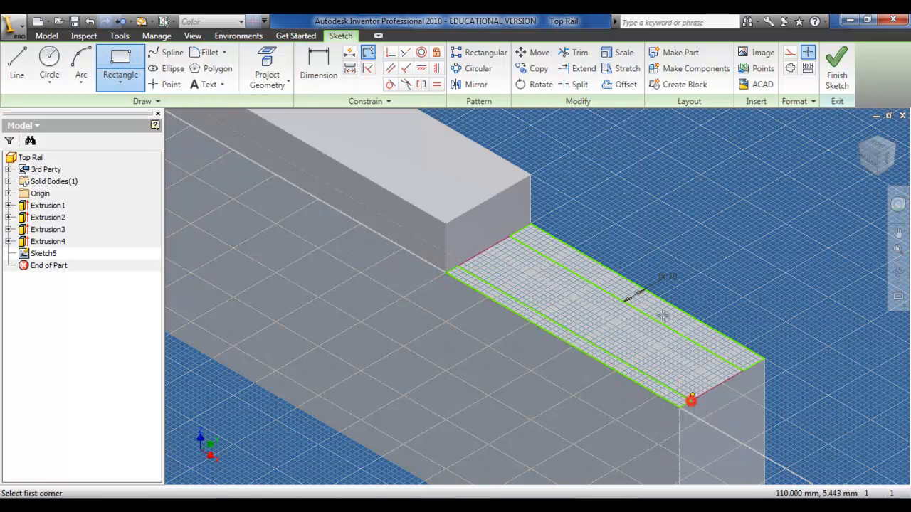
Step: Dimension the front-edge rectangle's width and link it to the back-edge rectangle's width dimension, d19
click(318, 68)
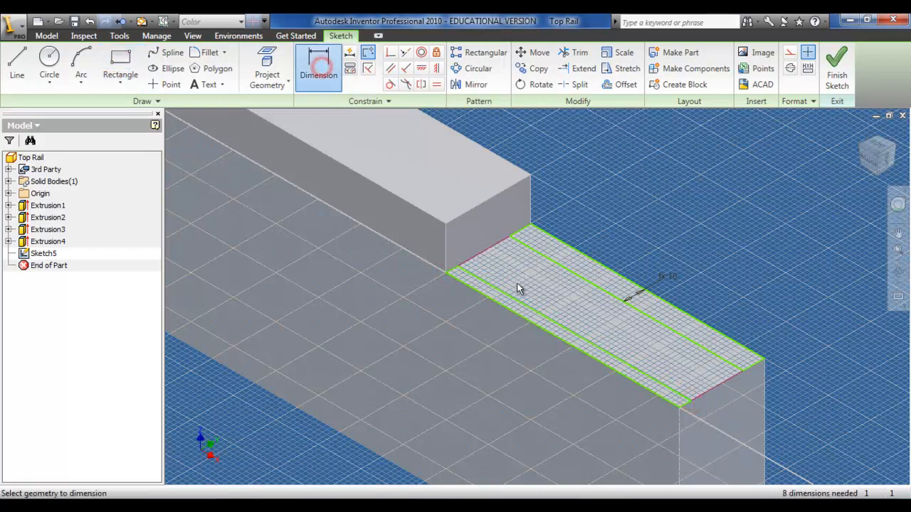
click(548, 334)
click(546, 336)
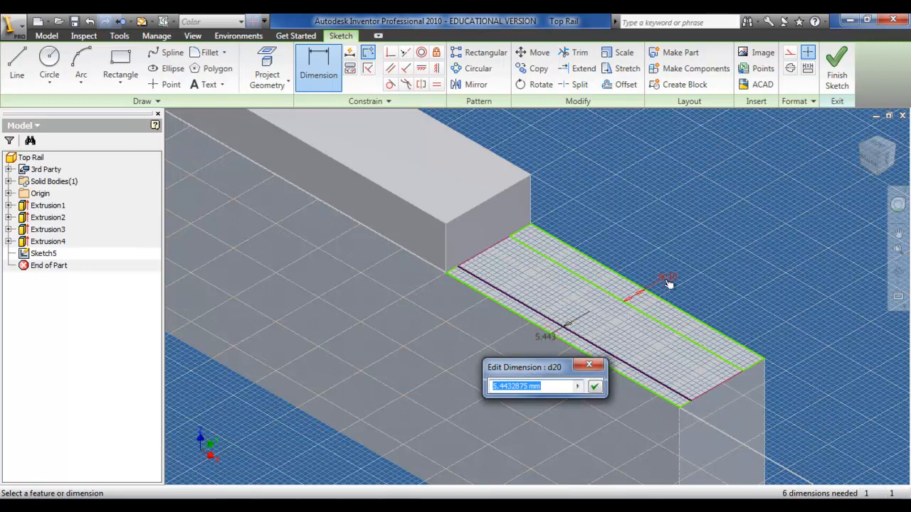
text(d19)
click(595, 385)
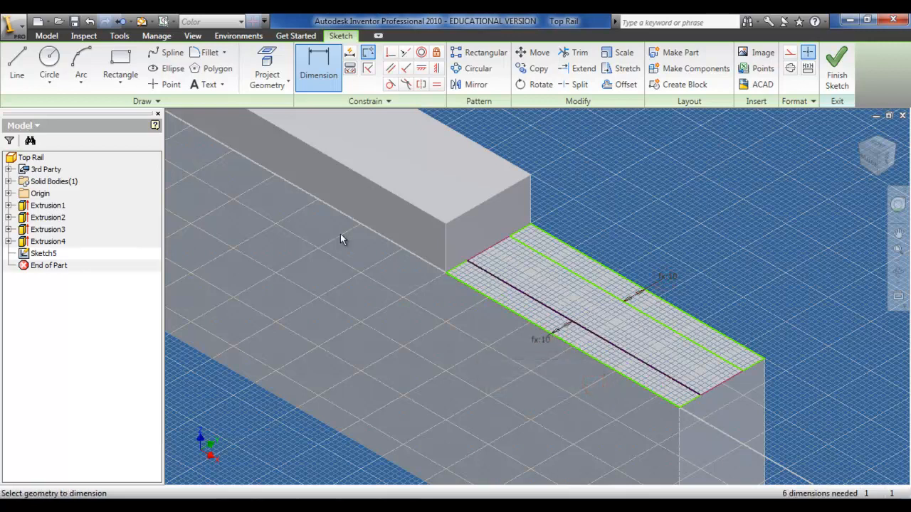
Step: Finish the sketch and extrude both rectangles at this end as a cut with the extent set to All
click(837, 67)
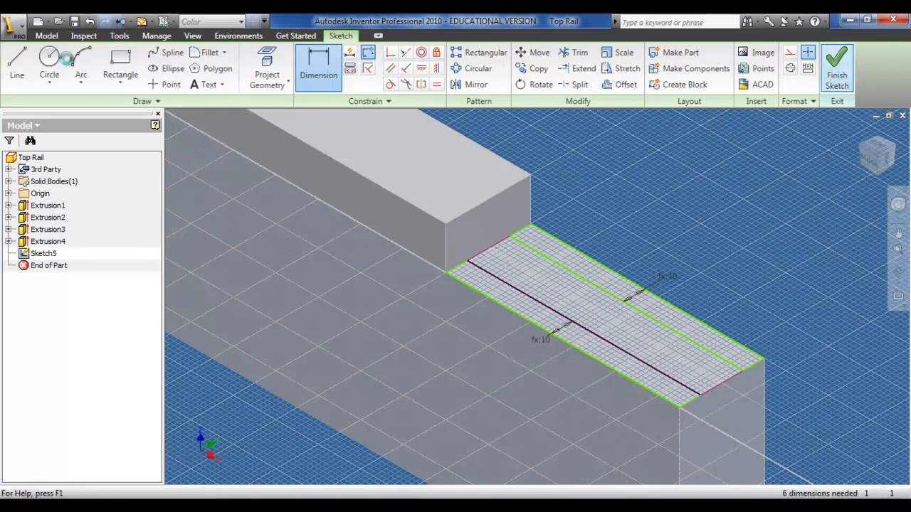
click(62, 64)
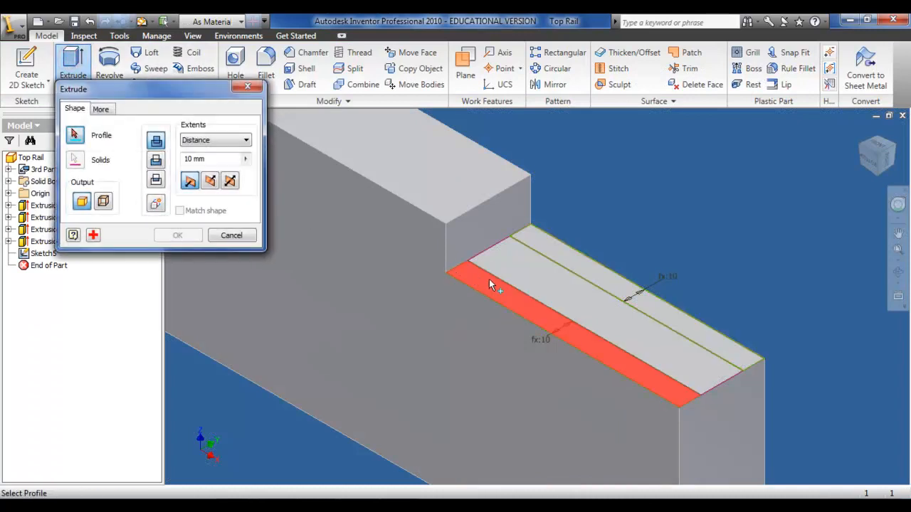
click(489, 279)
click(550, 237)
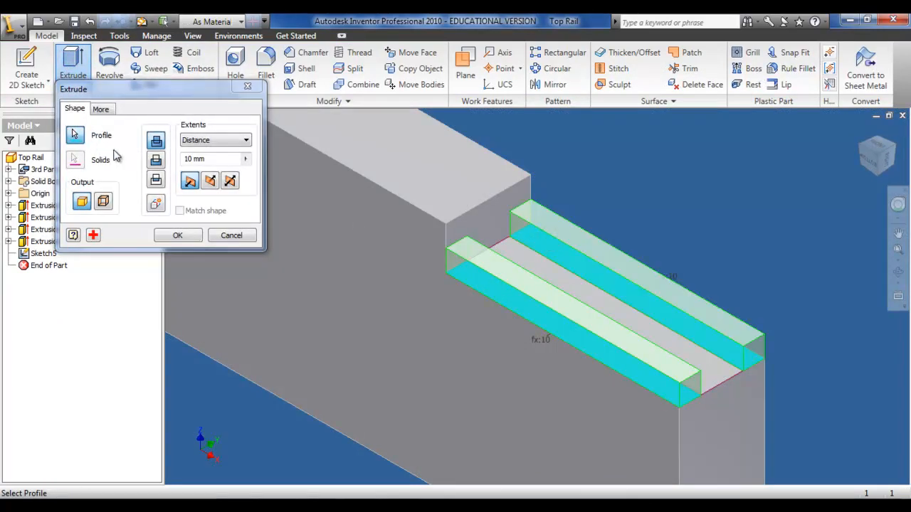
click(156, 160)
click(219, 141)
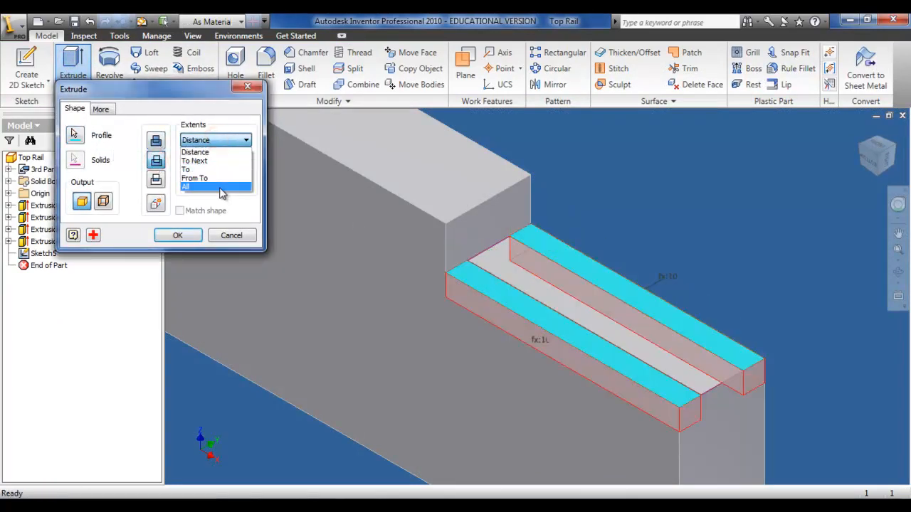
click(214, 186)
click(193, 240)
Step: Inspect the shoulder cuts on both rail ends and view the part face-on from the Left side
scroll(225, 220, down, 5)
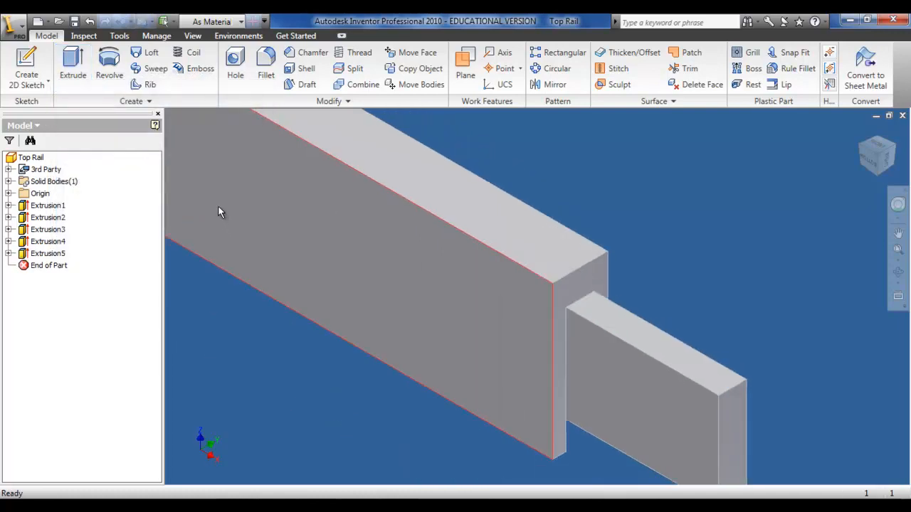
click(886, 162)
click(885, 162)
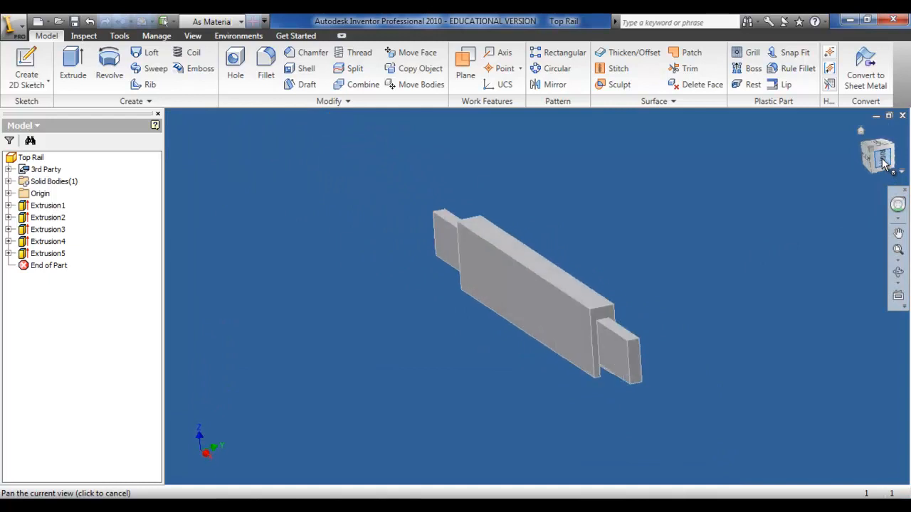
click(865, 157)
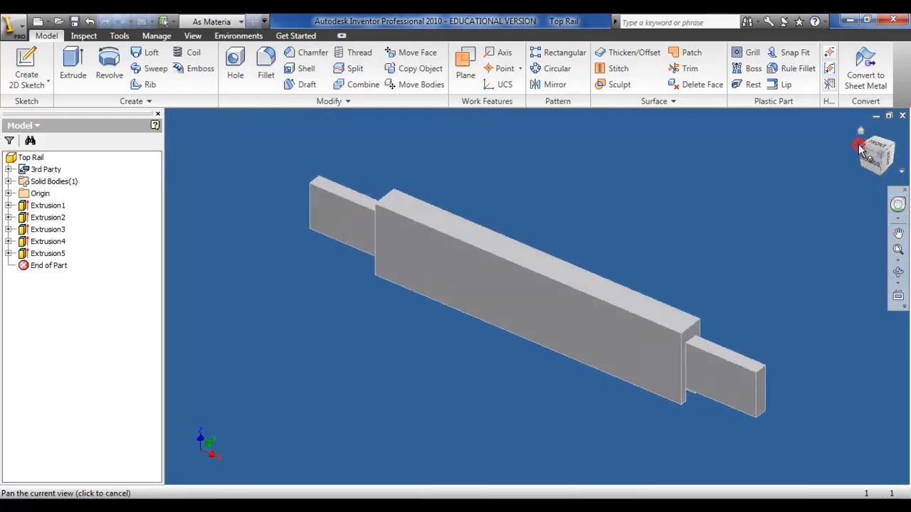
click(866, 161)
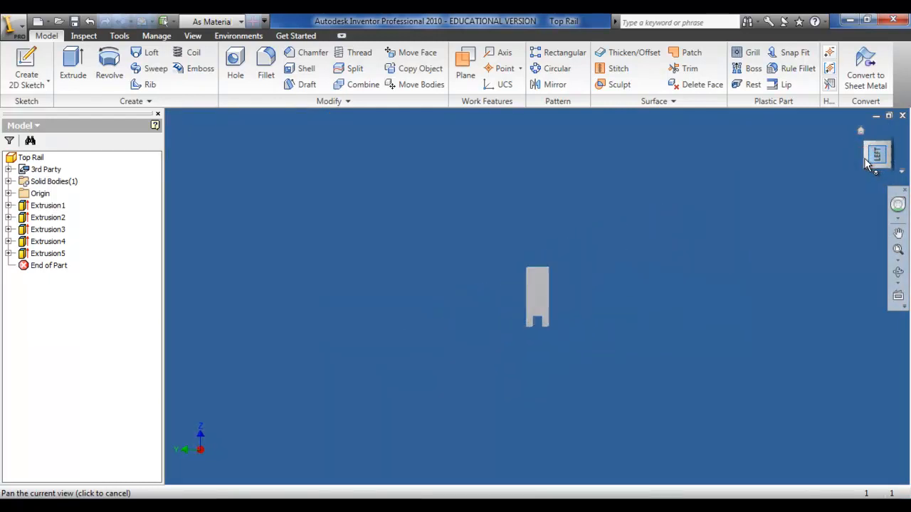
Step: Save the finished Top Rail part and close its file
click(863, 156)
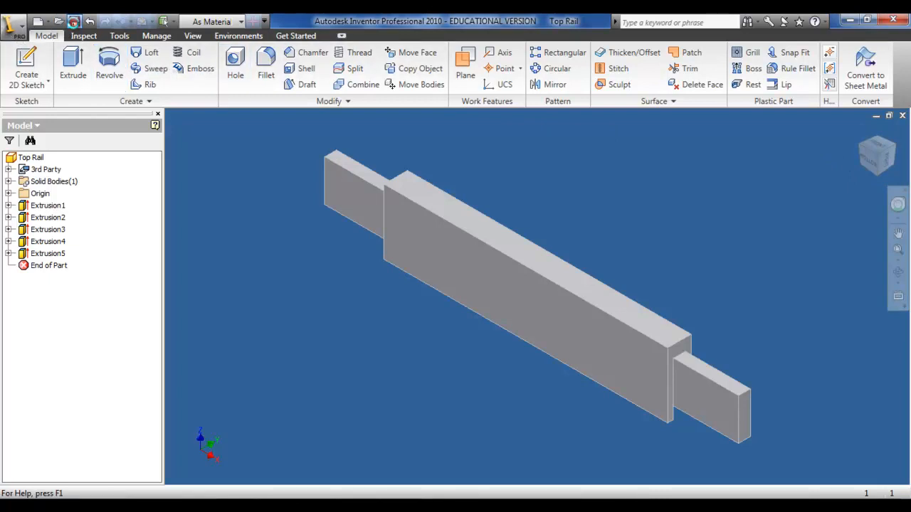
click(73, 22)
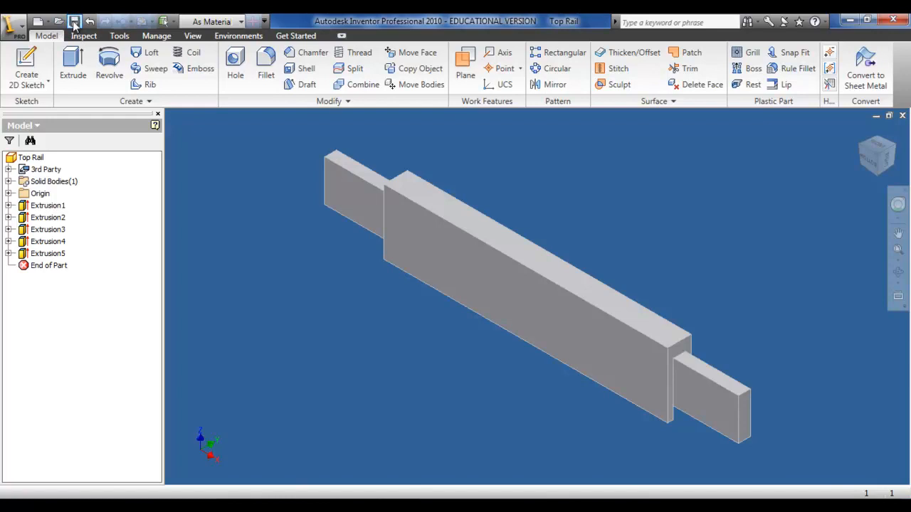
click(903, 114)
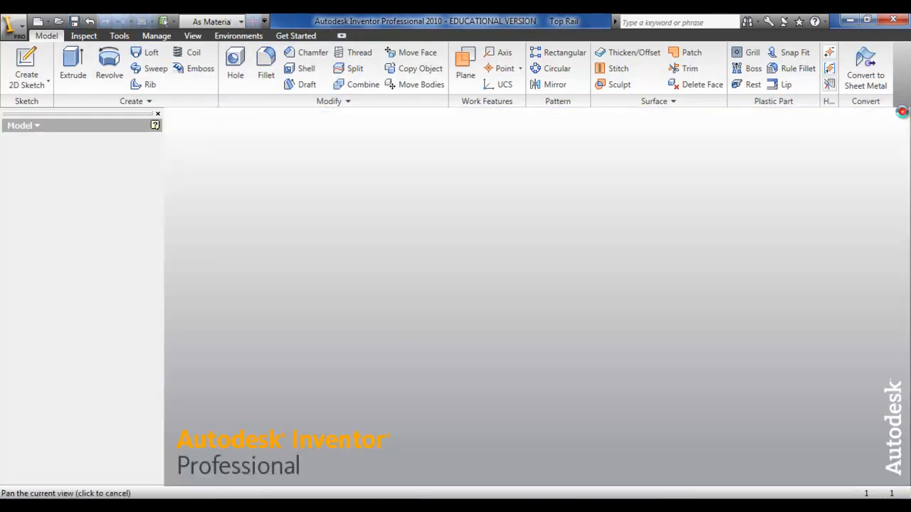
click(17, 64)
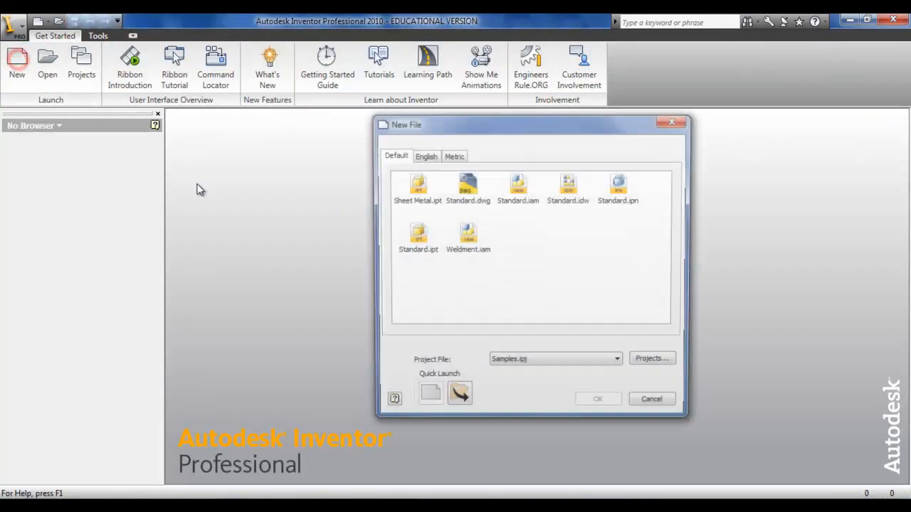
double_click(415, 240)
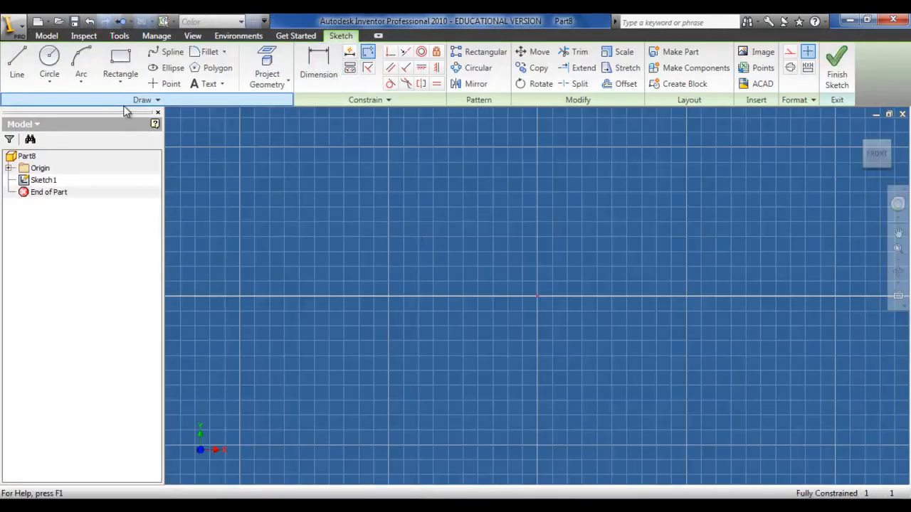
click(119, 83)
click(118, 104)
click(375, 174)
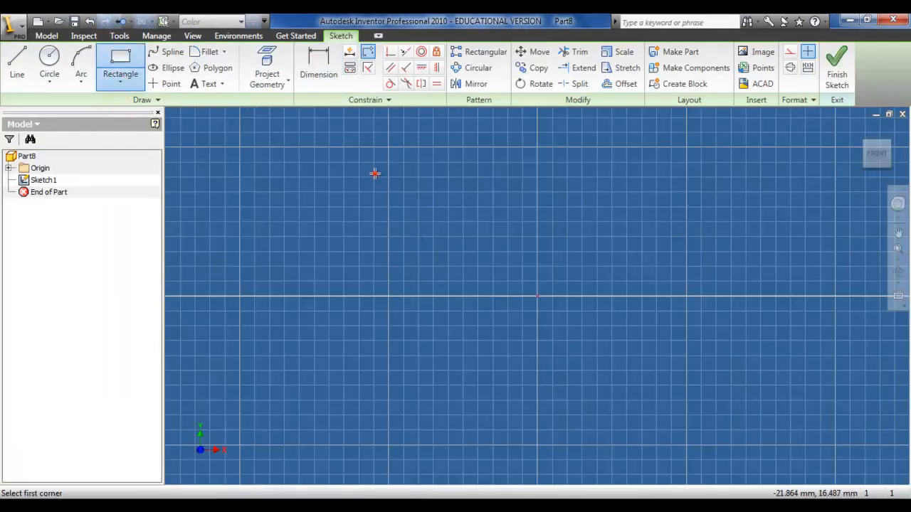
click(439, 305)
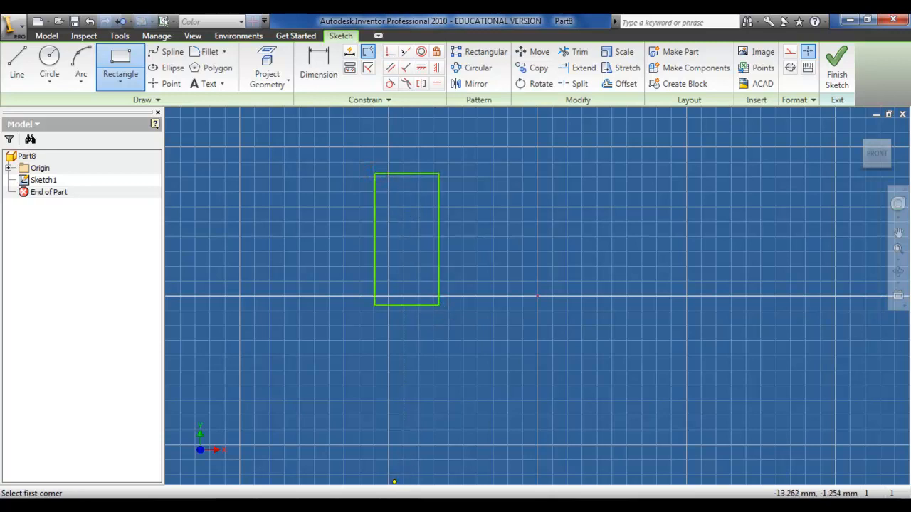
Step: Switch to the Excel spreadsheet and add the parameter names Stile_Length in A8 and Stile_Thickness in A9
click(370, 505)
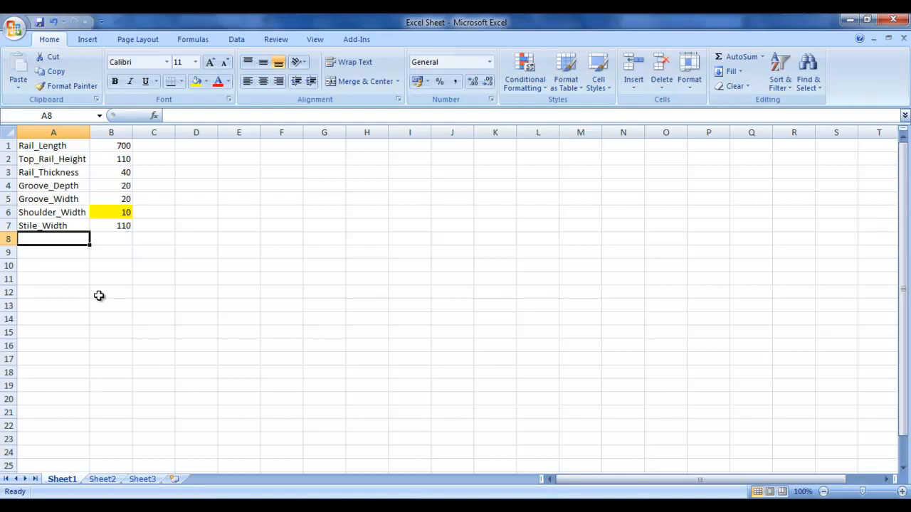
text(Sti)
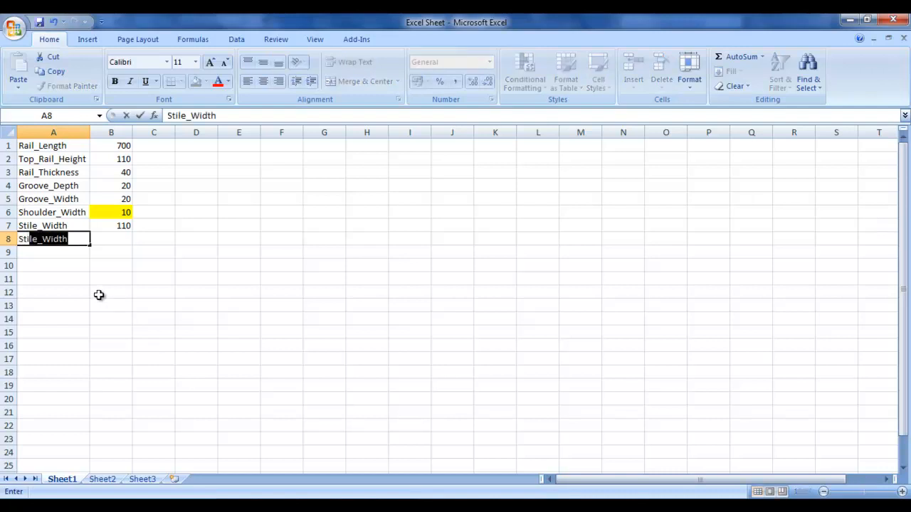
text(le_Length)
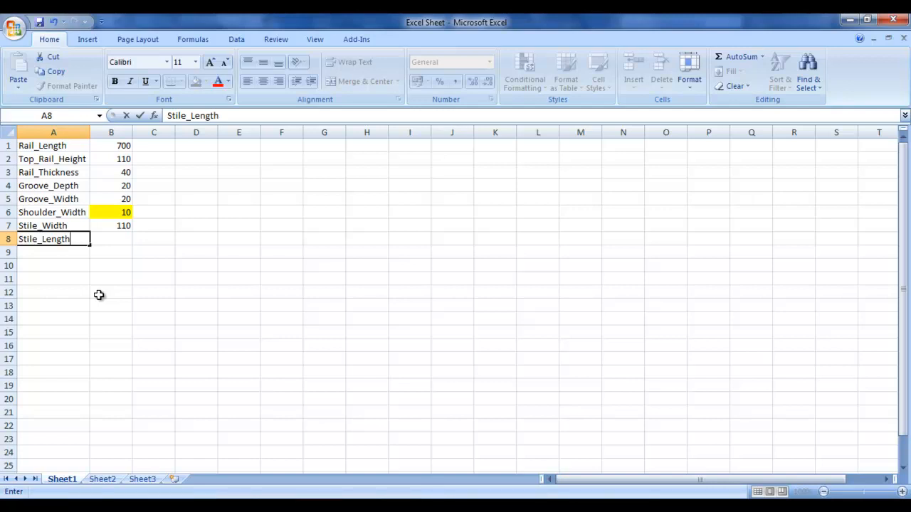
key(Return)
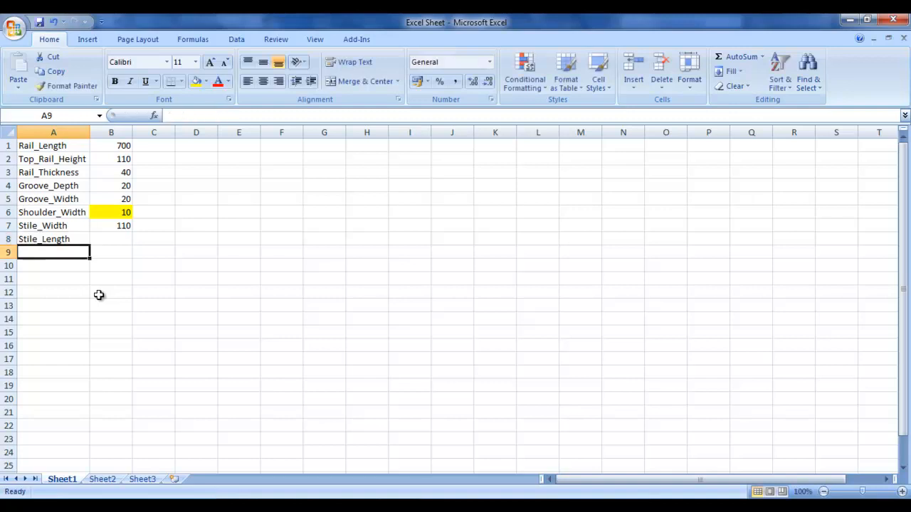
text(Stile_Thickness)
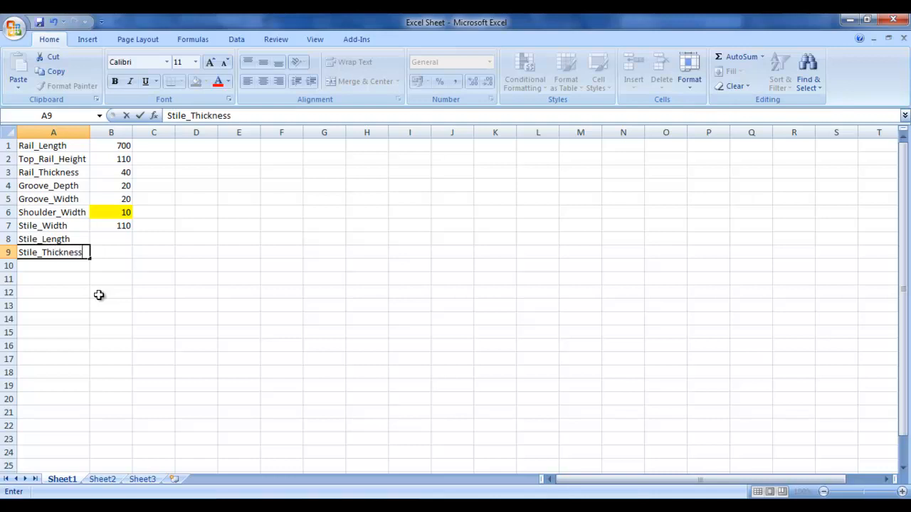
Step: Make the Stile_Thickness value in B9 equal to the Rail_Thickness value with =B3 and fill the cell yellow
key(Tab)
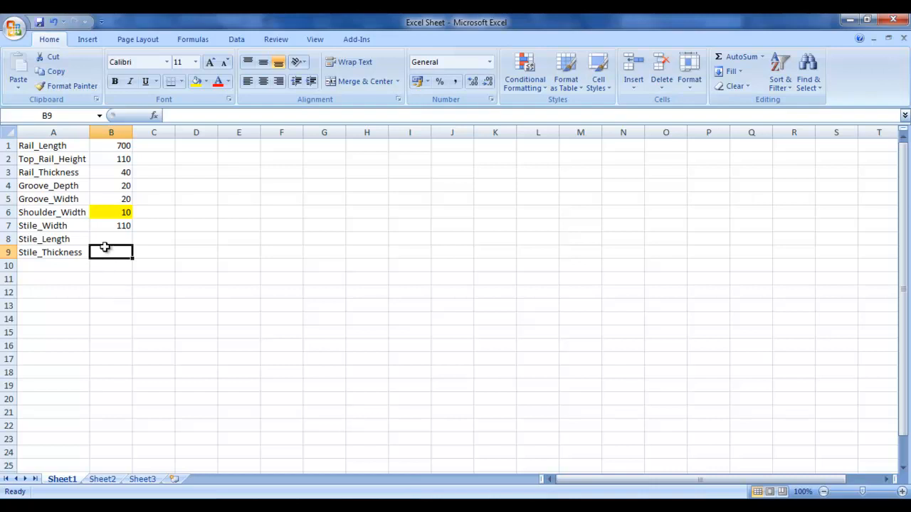
text(=)
click(112, 171)
key(Return)
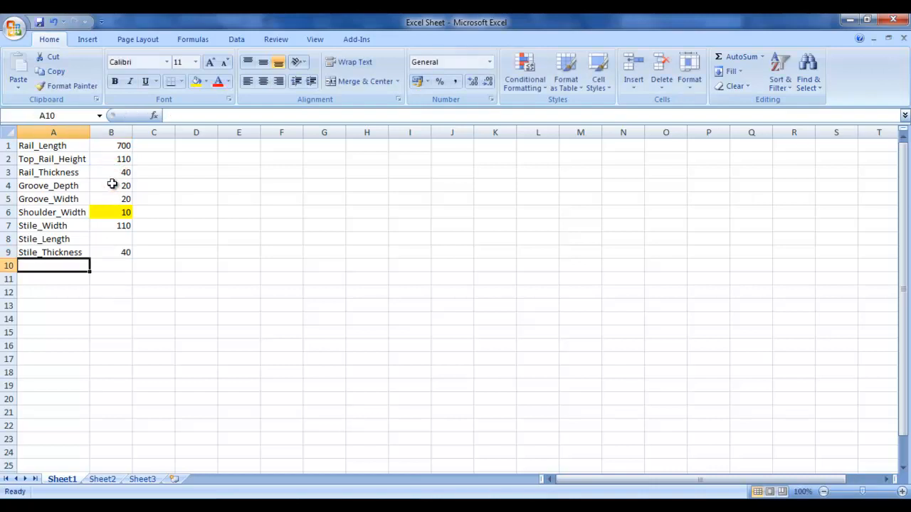
click(113, 252)
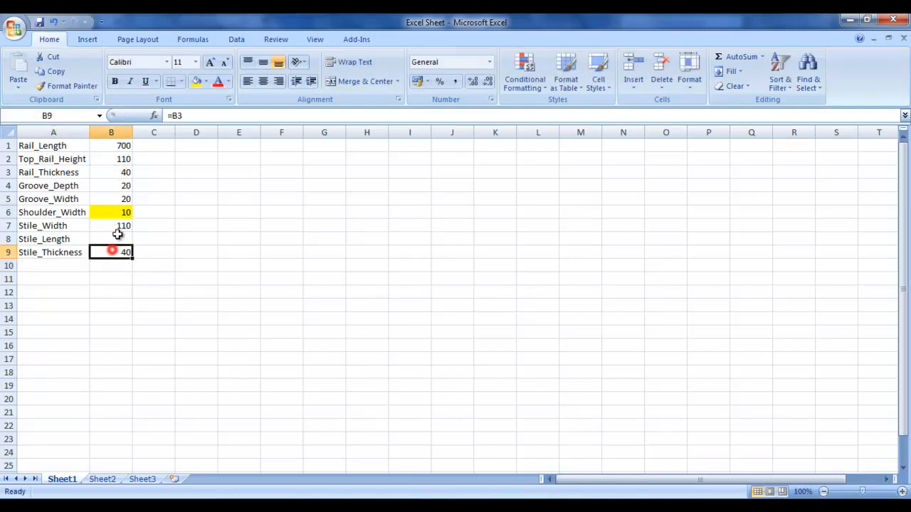
click(195, 82)
Step: Set the Stile_Length value in B8 to 2000
click(114, 239)
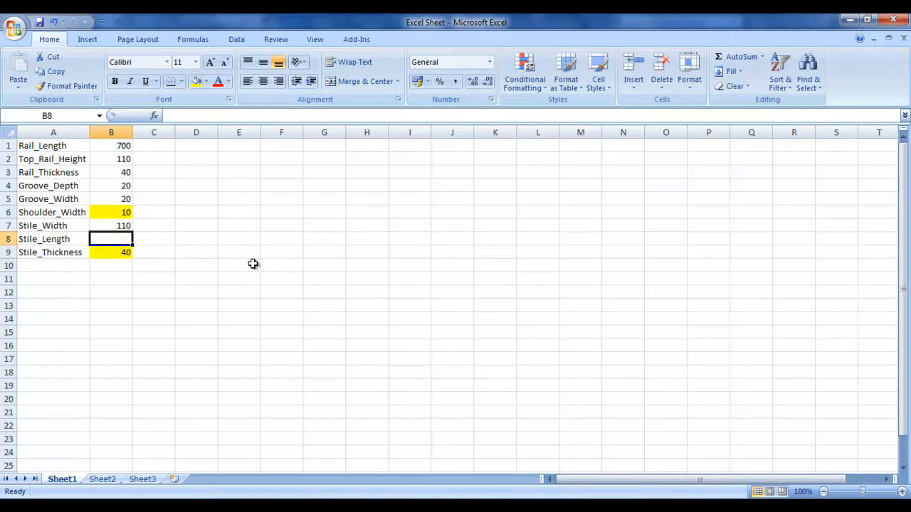
text(2000)
key(Return)
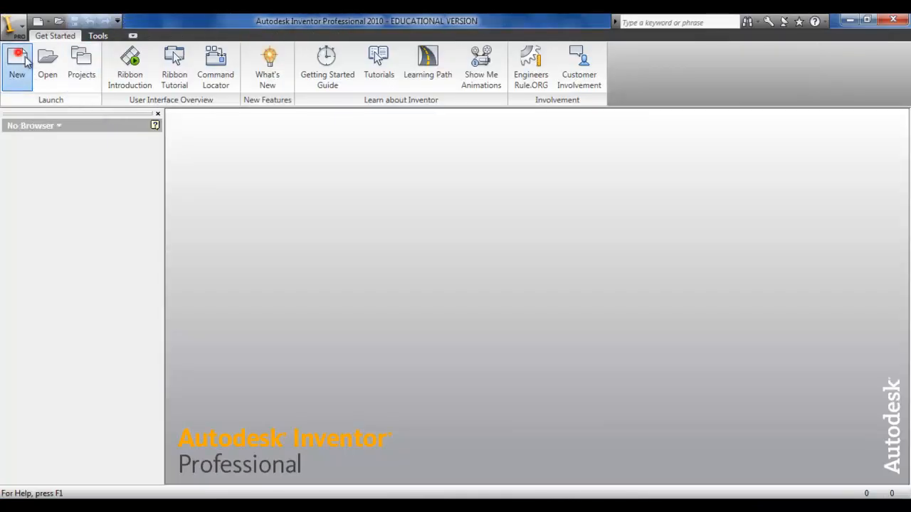
Step: Switch to Inventor, create a new part from Standard.ipt and link its parameters to the Excel spreadsheet
click(21, 63)
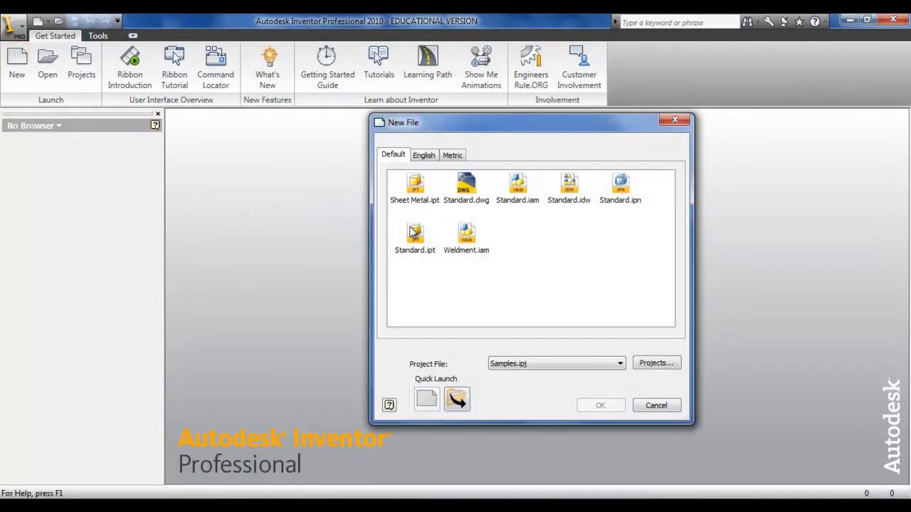
double_click(410, 230)
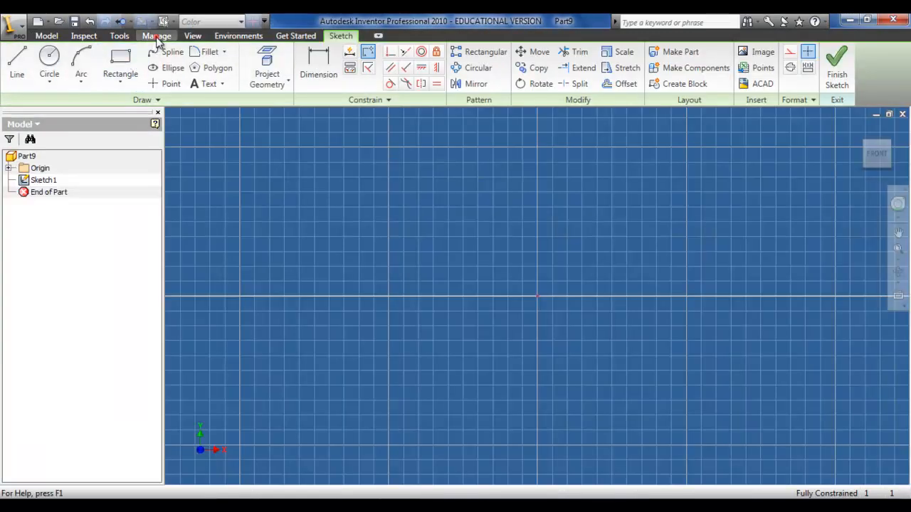
click(157, 35)
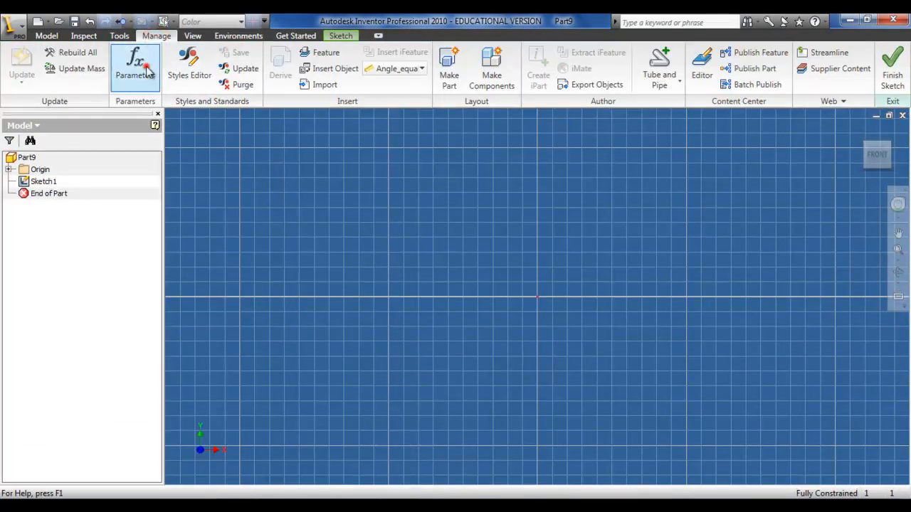
click(135, 67)
click(290, 387)
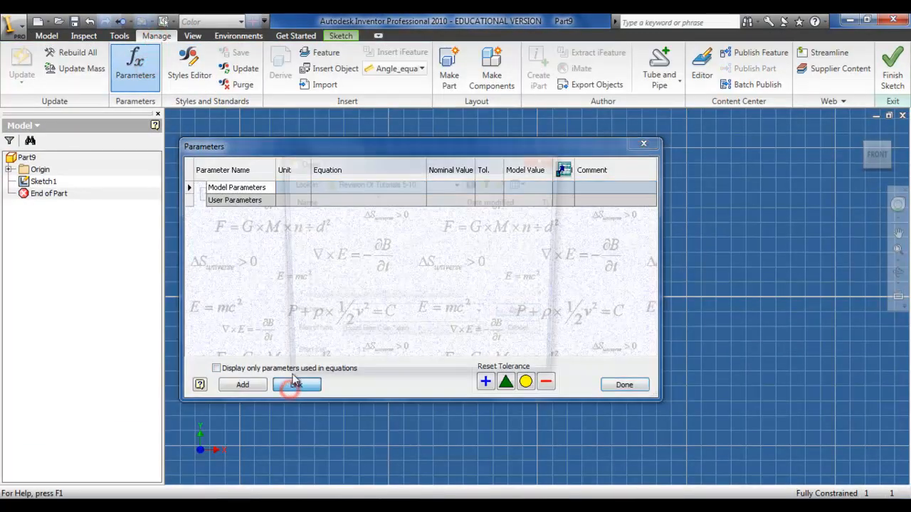
click(318, 232)
double_click(319, 232)
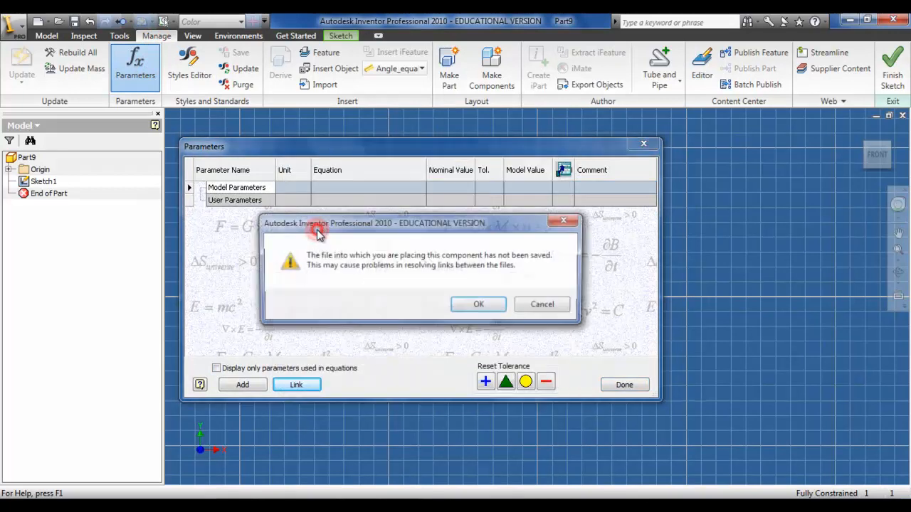
click(479, 300)
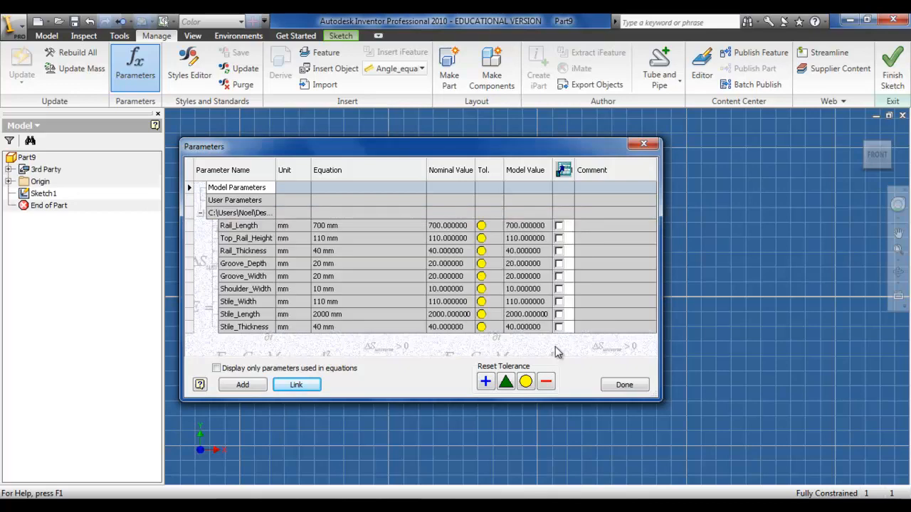
click(610, 385)
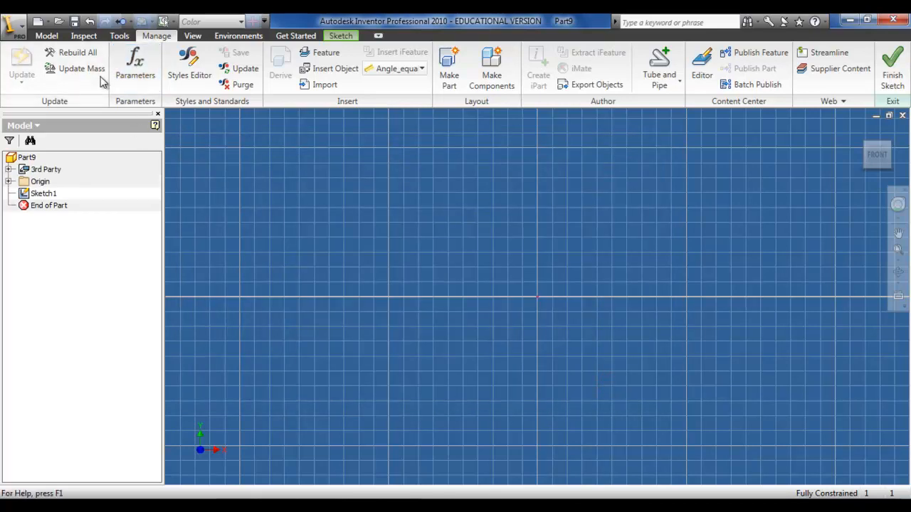
Step: Sketch a rectangle about 14 mm wide and 8 mm high, above and to the left of the origin
click(340, 35)
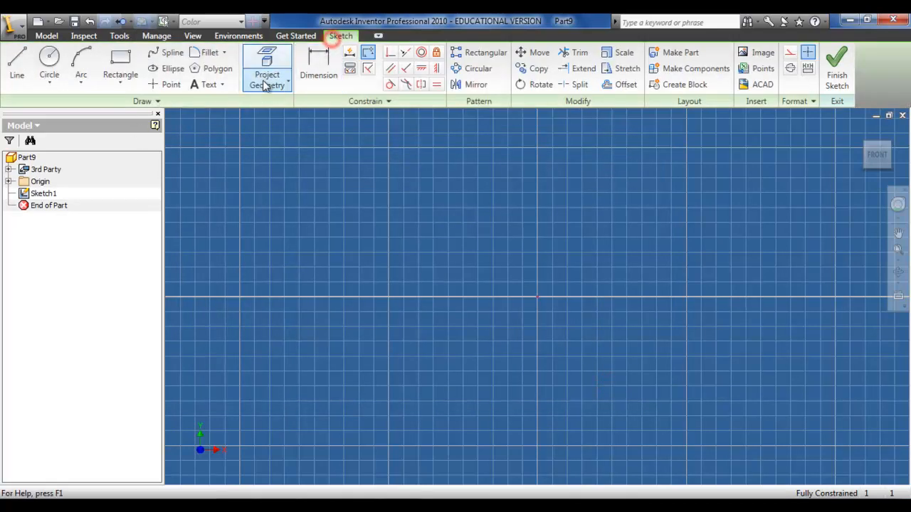
click(121, 63)
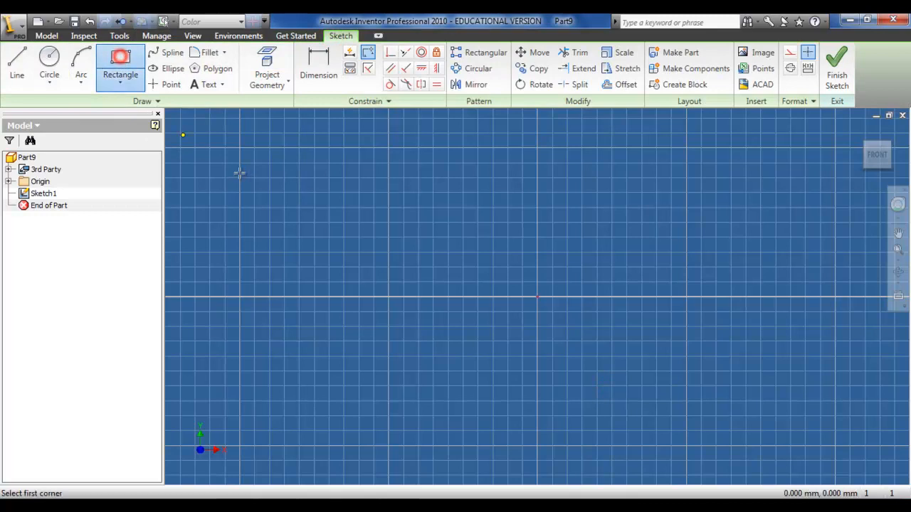
click(377, 210)
click(479, 273)
Step: Dimension the rectangle's height and link it to the Stile_Thickness parameter
click(318, 65)
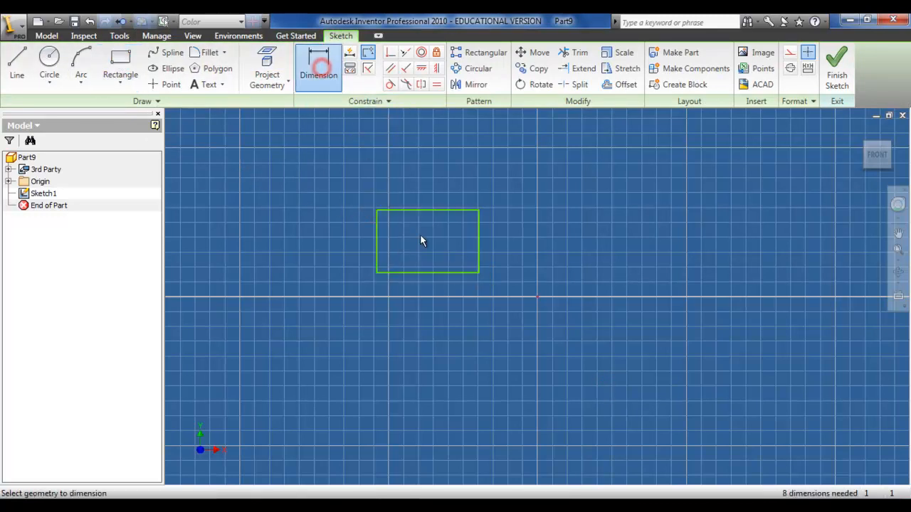
click(415, 210)
click(415, 273)
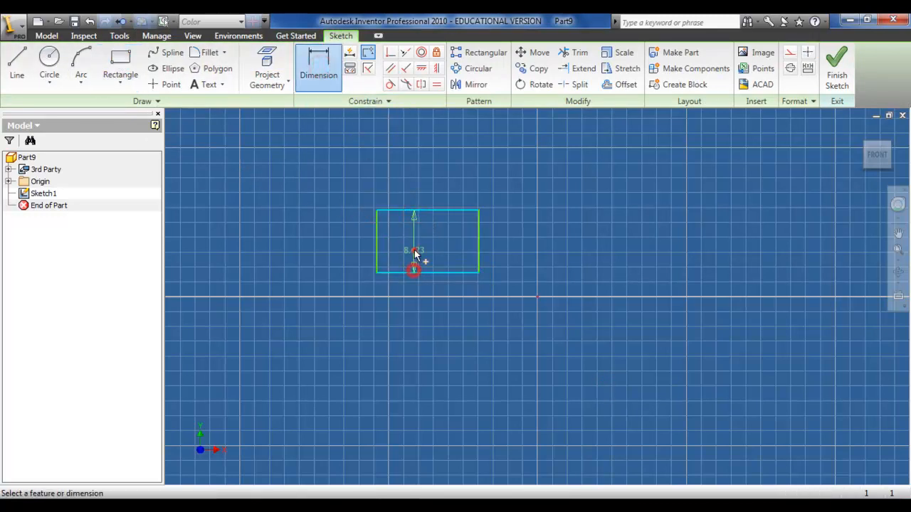
click(415, 249)
click(447, 300)
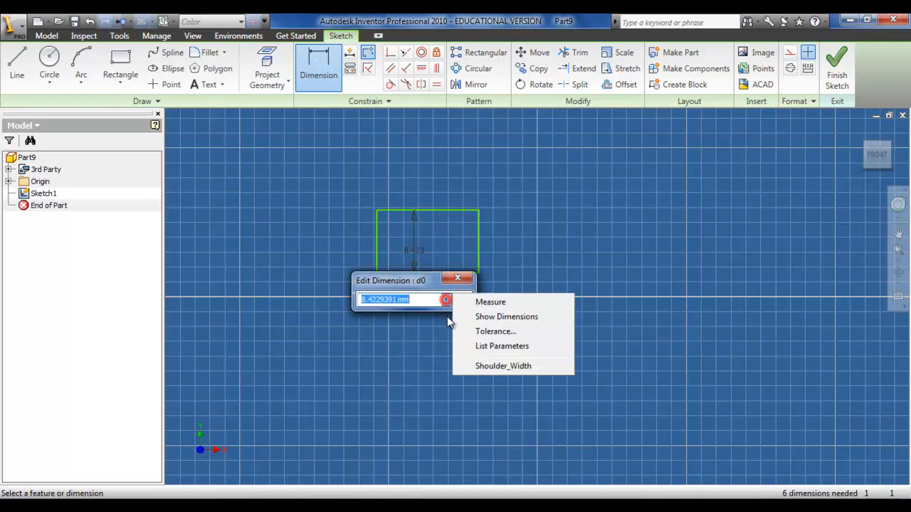
click(470, 347)
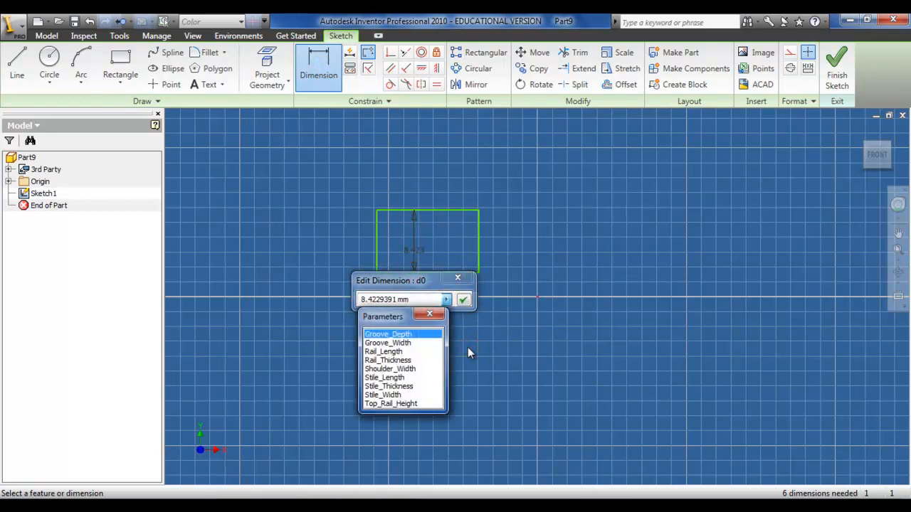
click(401, 386)
click(463, 299)
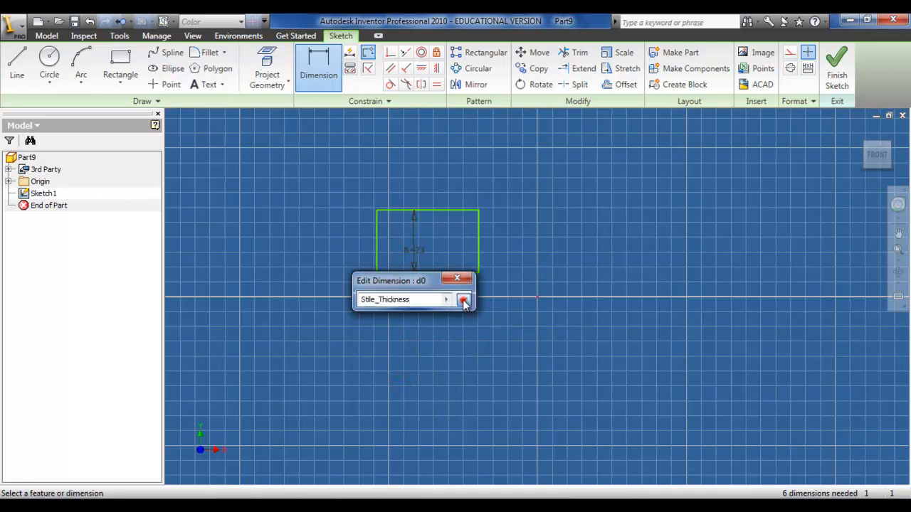
Step: Dimension the rectangle's width, link it to the Stile_Width parameter and finish the sketch
click(375, 228)
click(479, 232)
click(450, 227)
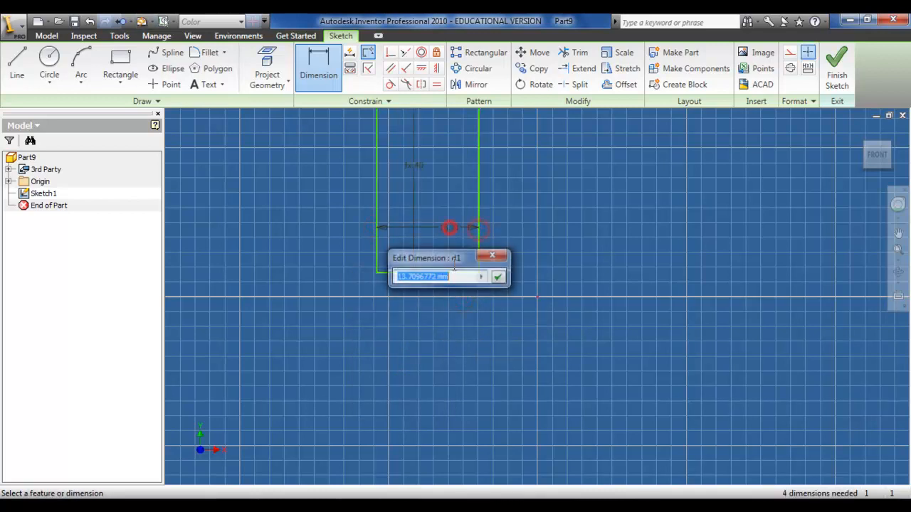
click(481, 277)
click(500, 322)
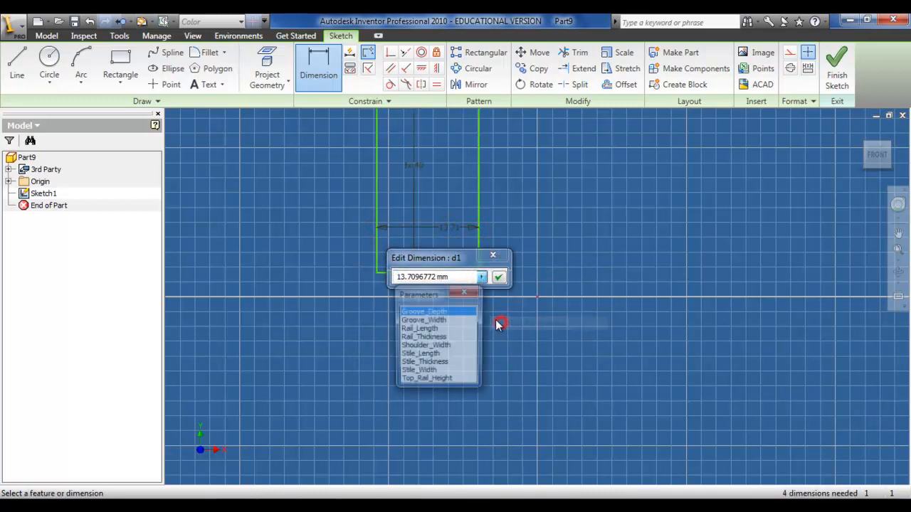
click(419, 372)
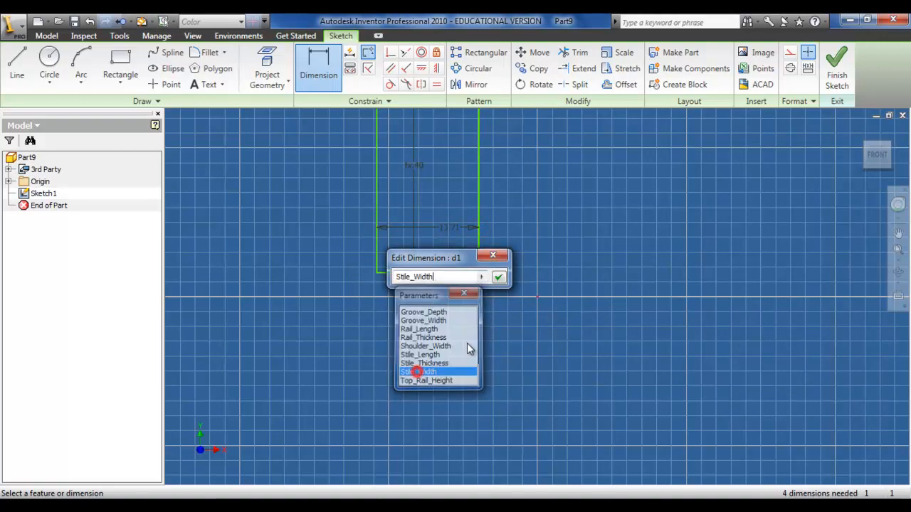
click(498, 277)
key(F6)
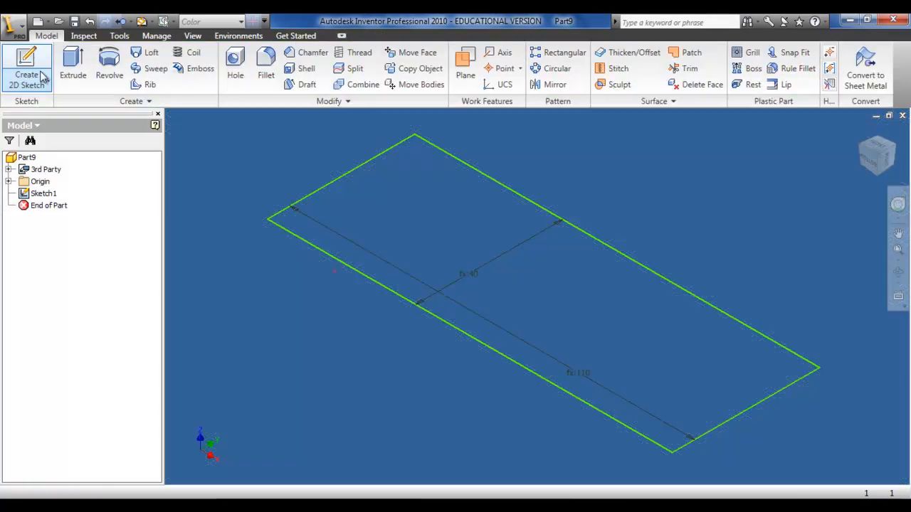
Step: Extrude the rectangle by the Stile_Length parameter and save the part as Stile
click(73, 62)
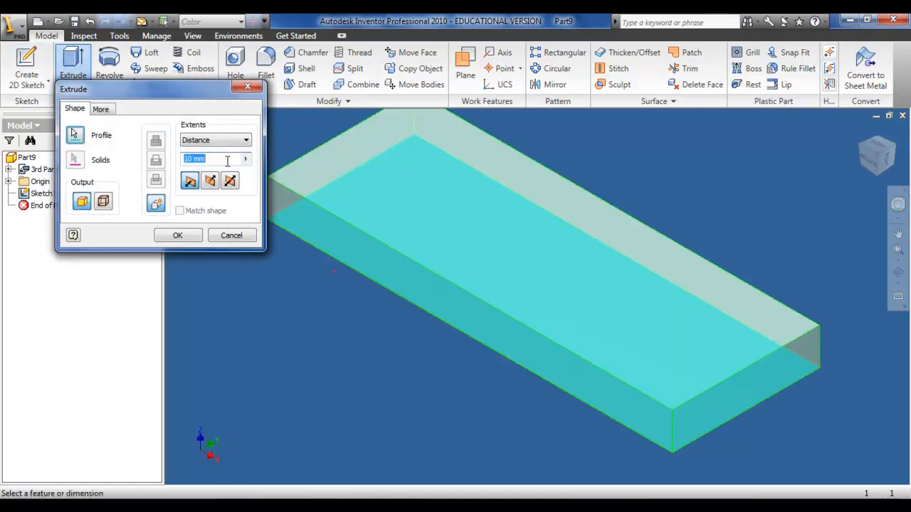
click(245, 160)
click(284, 190)
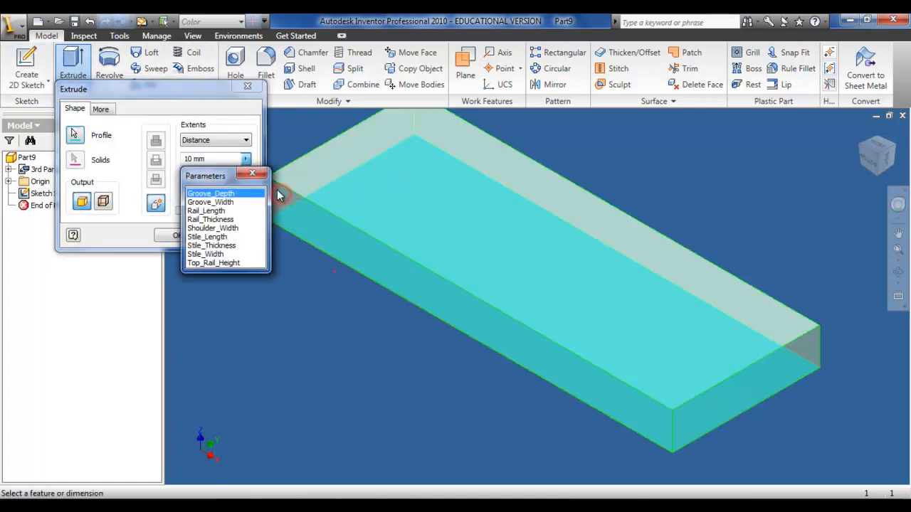
click(207, 236)
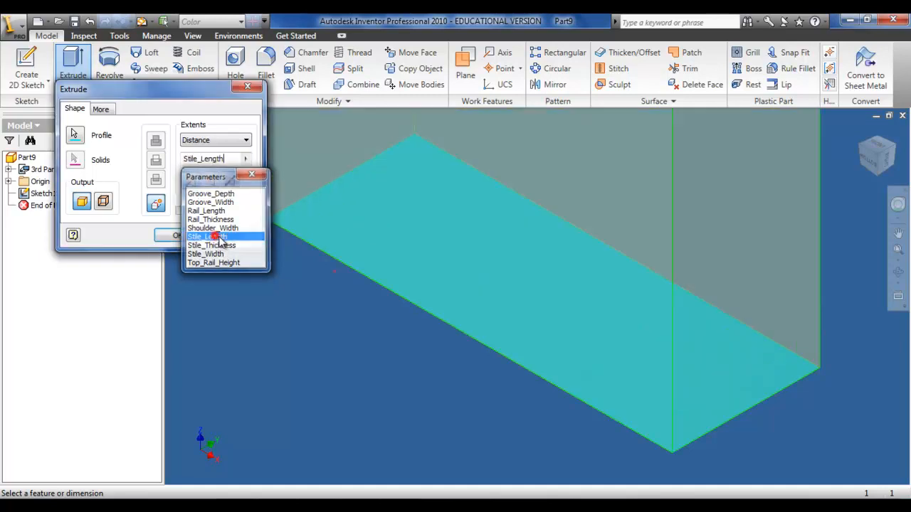
click(176, 236)
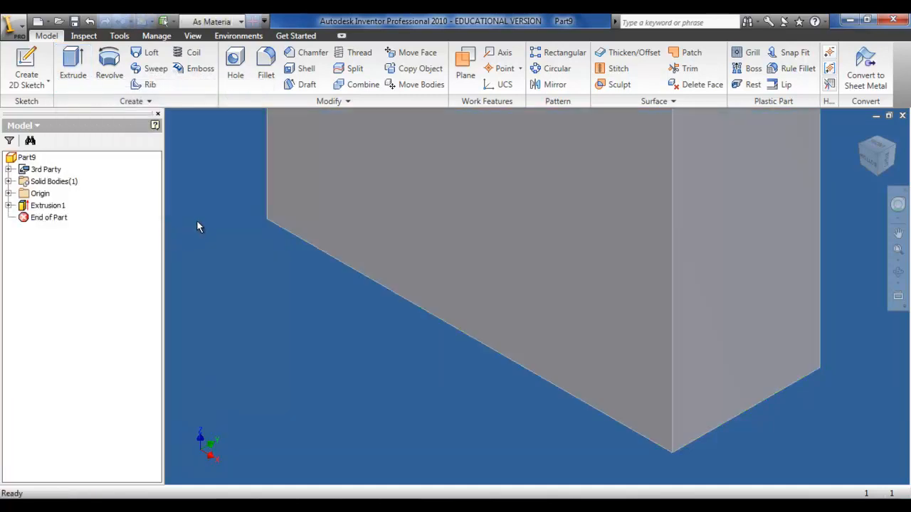
key(Home)
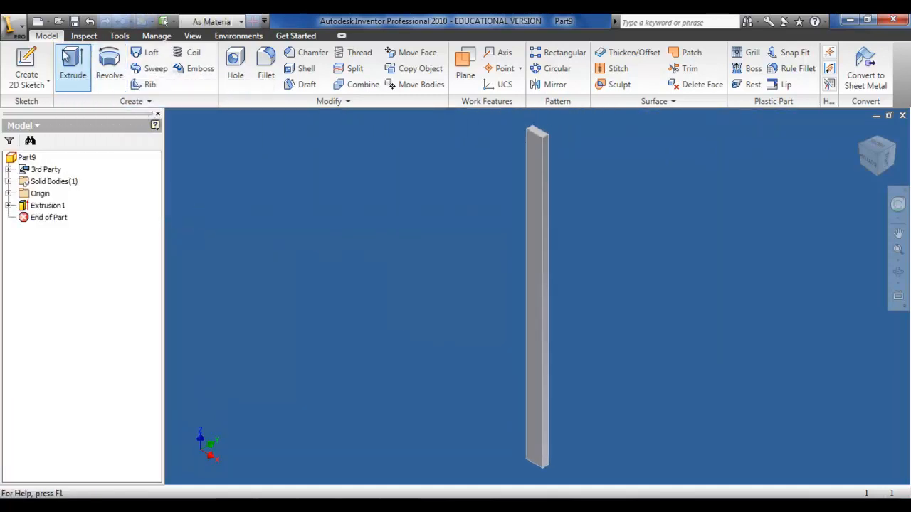
click(13, 25)
click(50, 150)
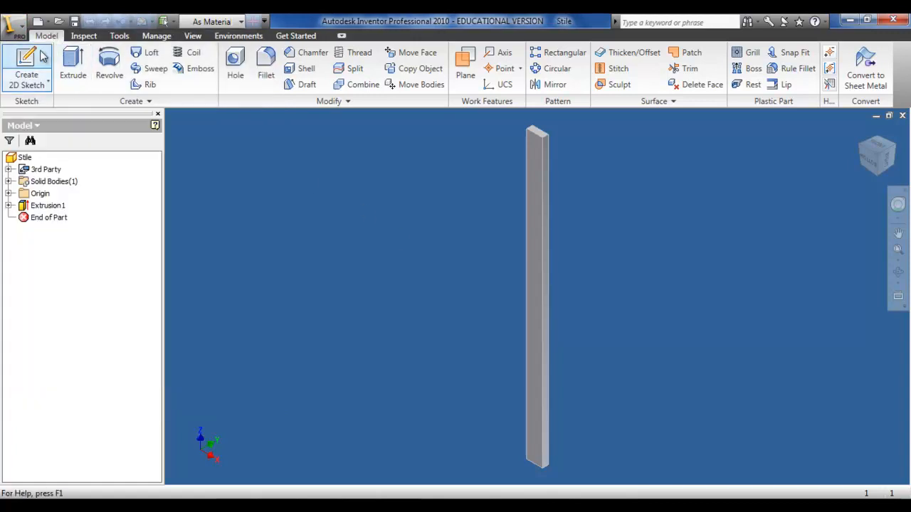
Step: Start a sketch on the stile's narrow side face and draw a rectangle about 28 mm wide and 63 mm high from the upper edge
click(42, 56)
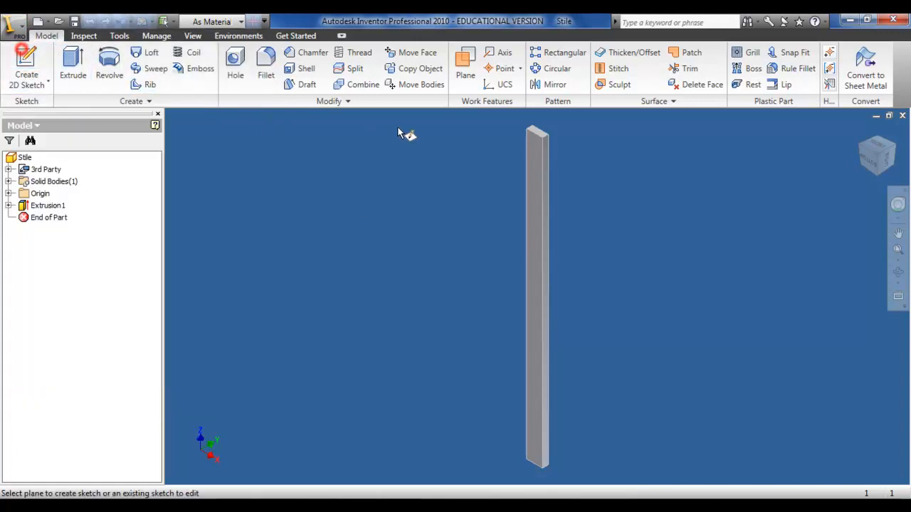
click(544, 153)
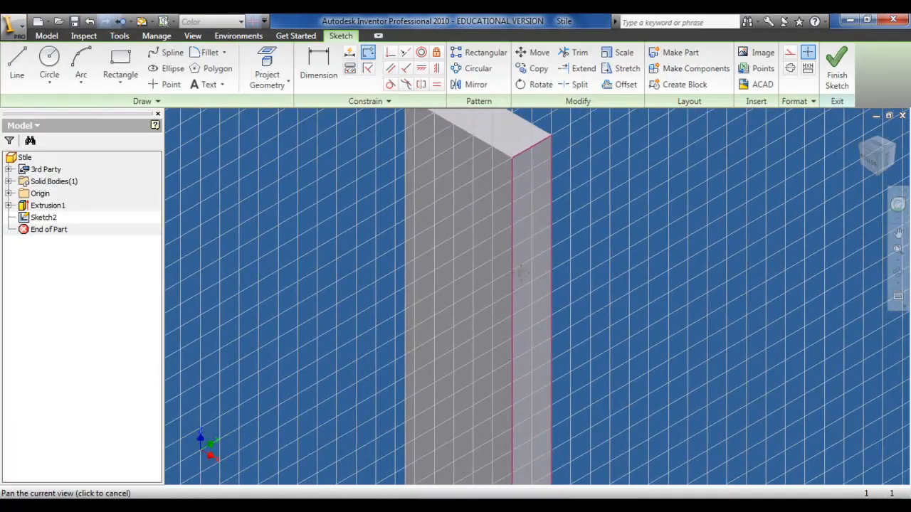
click(118, 82)
click(126, 110)
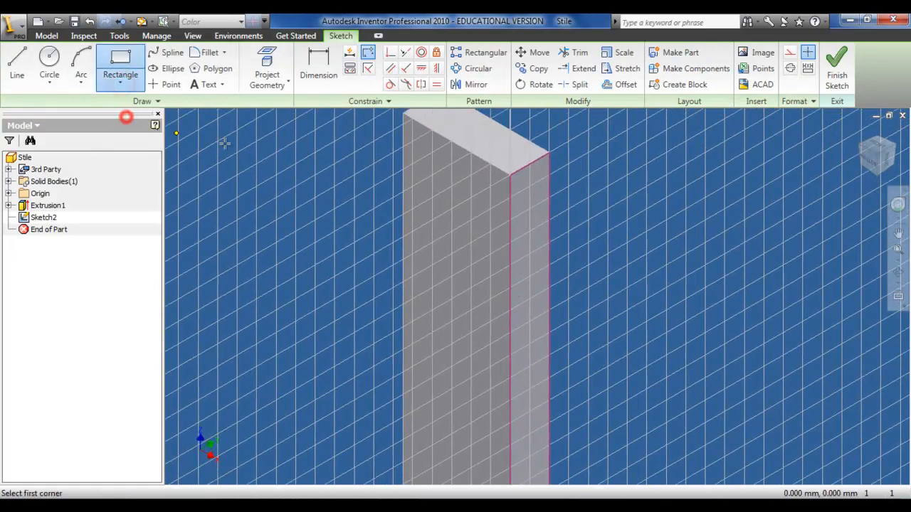
click(517, 172)
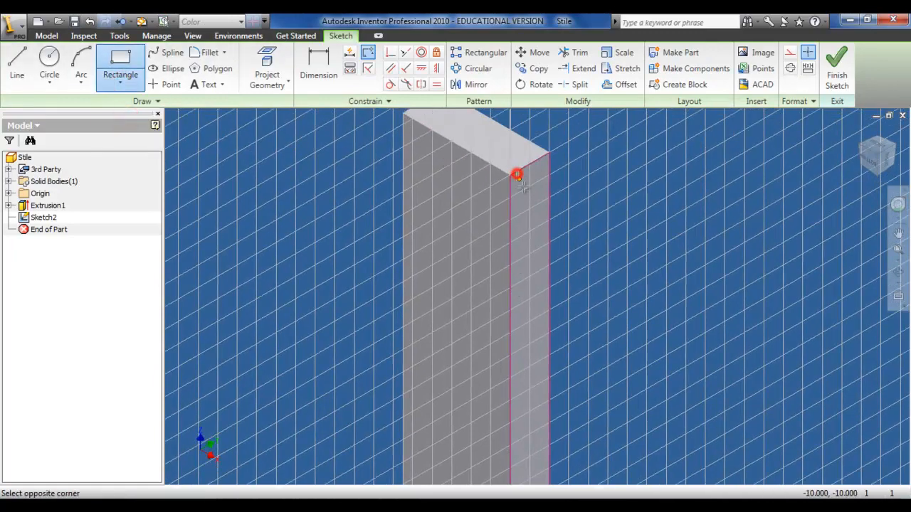
click(544, 226)
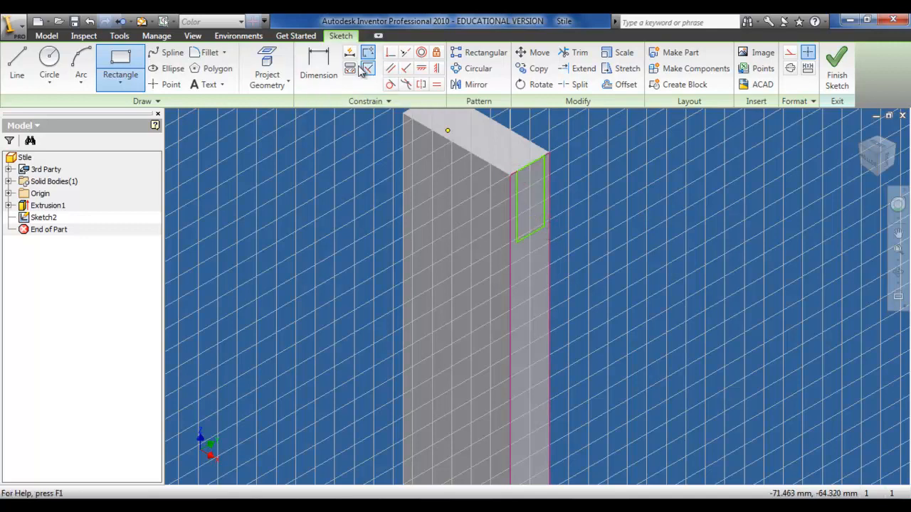
Step: Dimension the sketched rectangle's width and link it to the Groove_Width parameter
key(d)
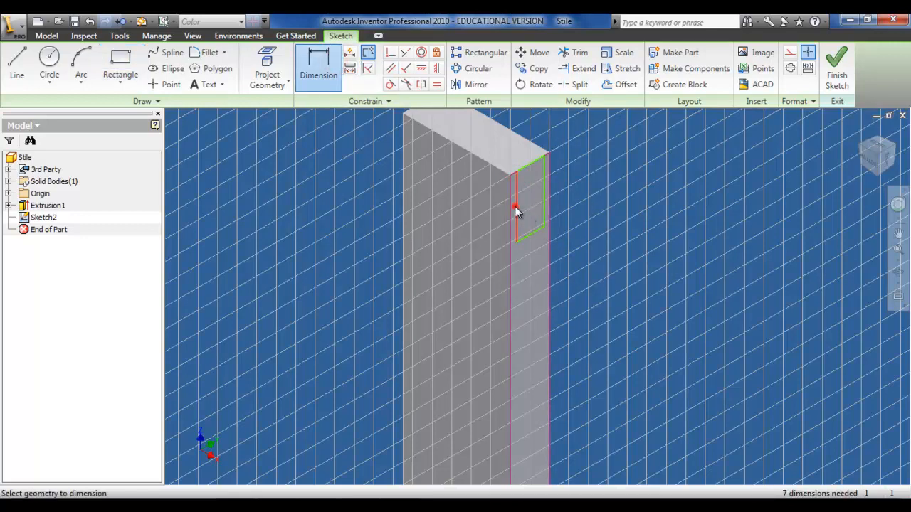
click(514, 206)
click(543, 200)
click(531, 200)
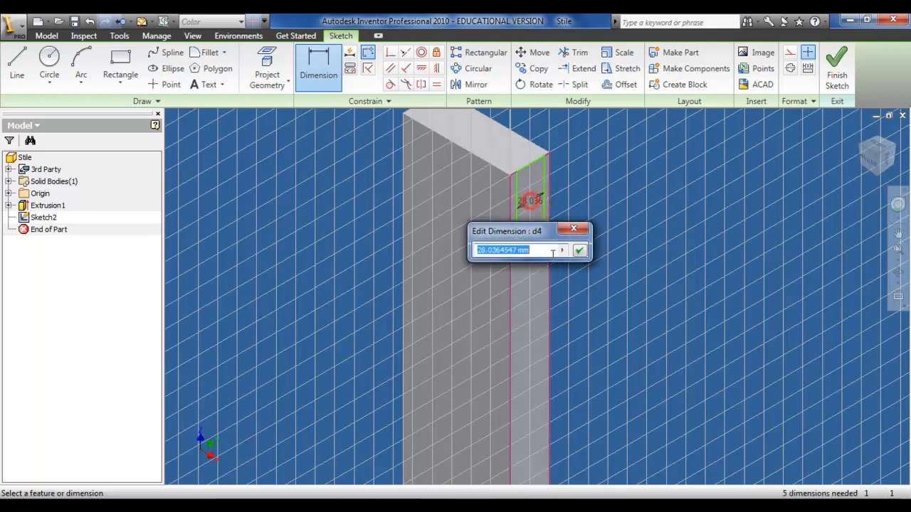
click(563, 251)
click(600, 297)
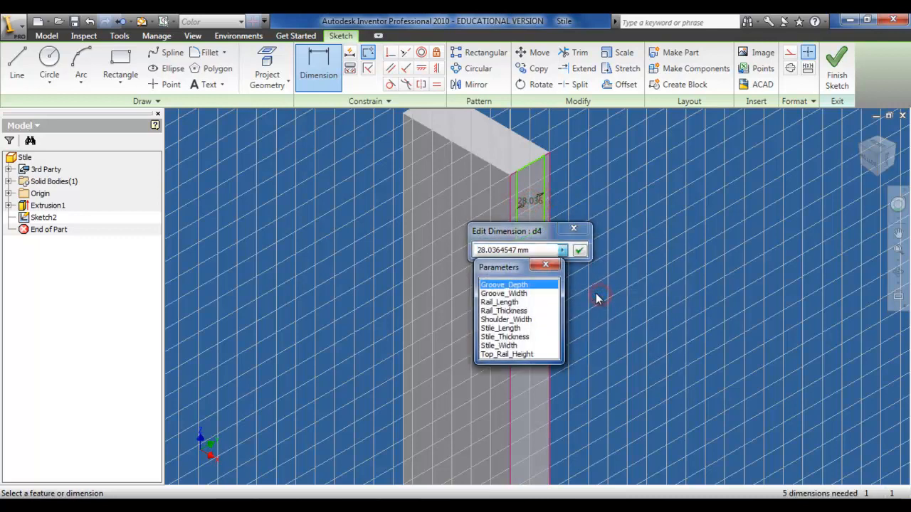
click(528, 294)
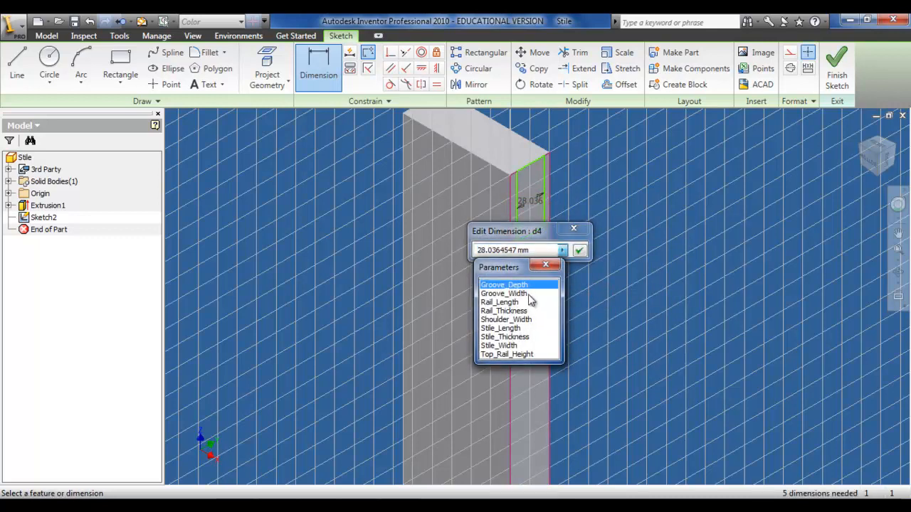
click(581, 250)
Step: Dimension the gap between the rectangle's side and the nearby face edge and link it to the Shoulder_Width parameter
click(537, 202)
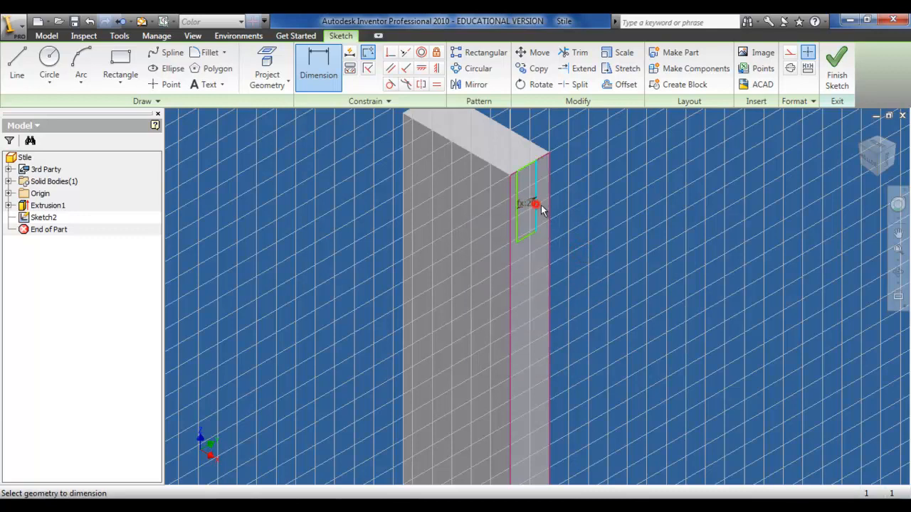
click(550, 202)
click(553, 226)
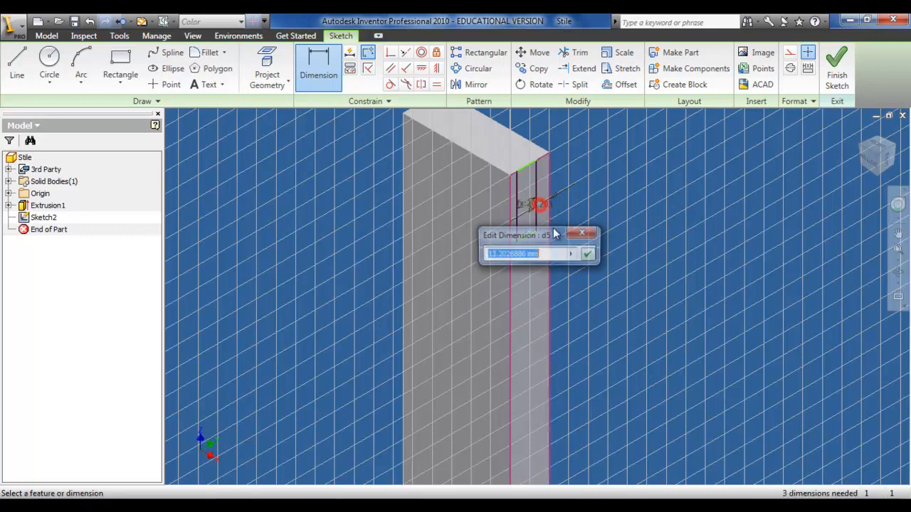
click(570, 255)
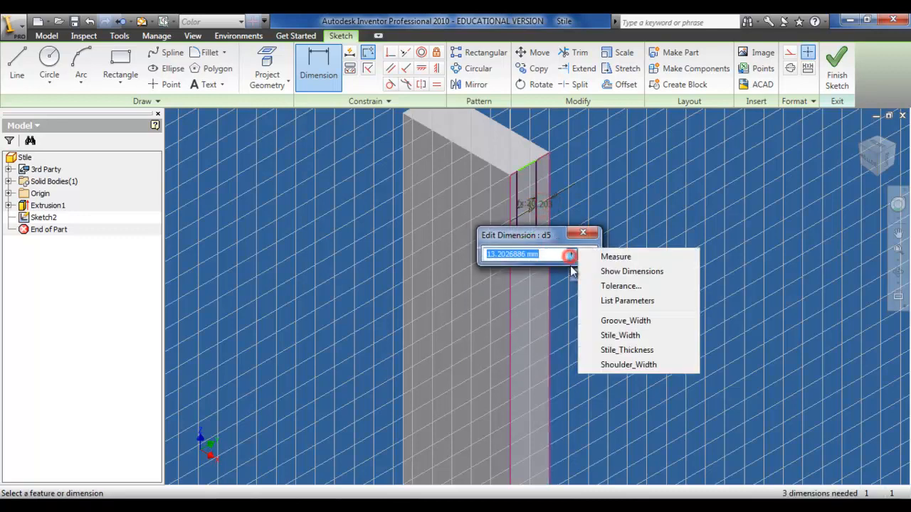
click(616, 301)
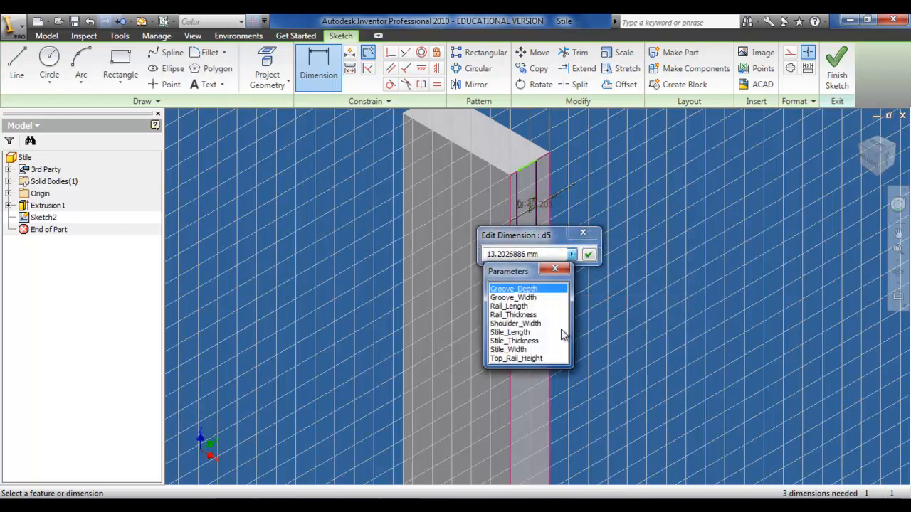
click(533, 323)
click(589, 255)
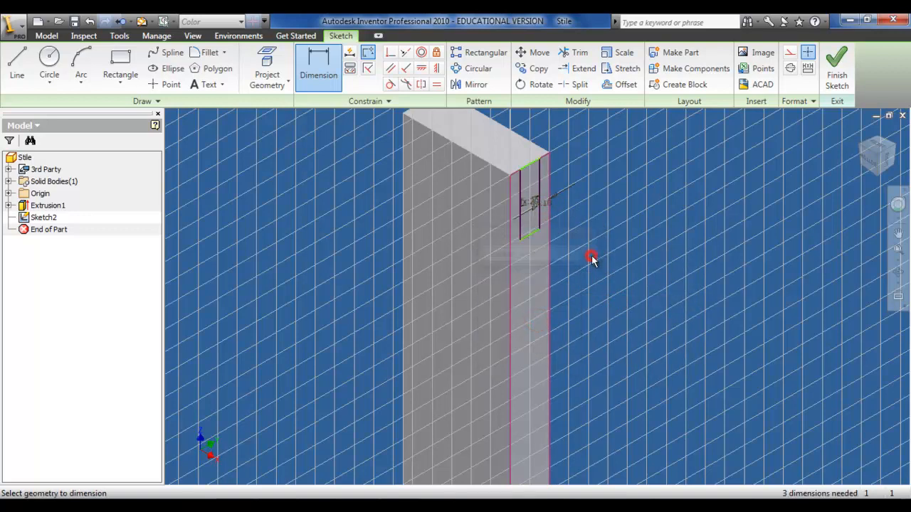
Step: Dimension the rectangle's height and link it to the Groove_Depth parameter
click(528, 170)
click(526, 181)
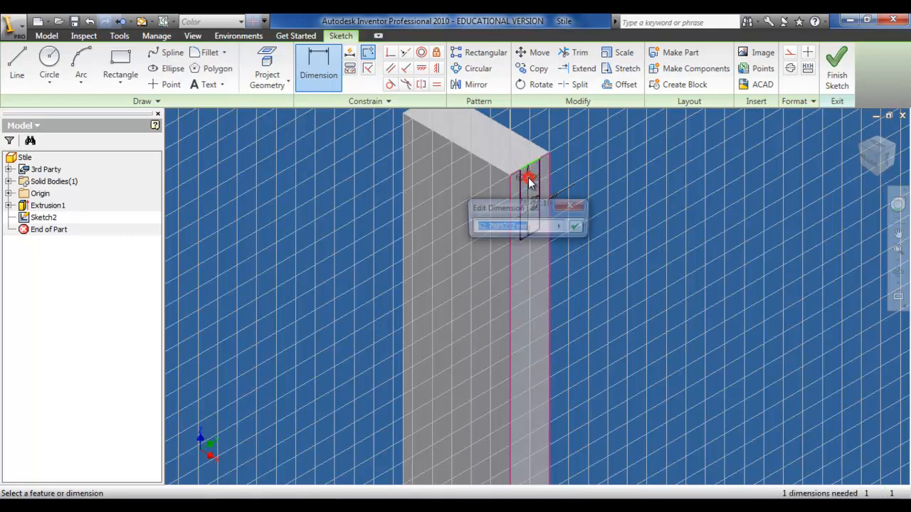
click(560, 228)
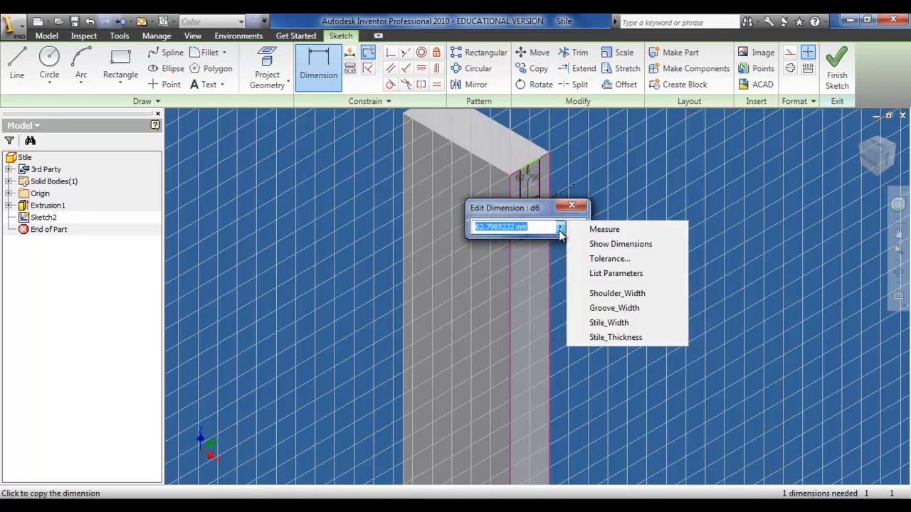
click(601, 274)
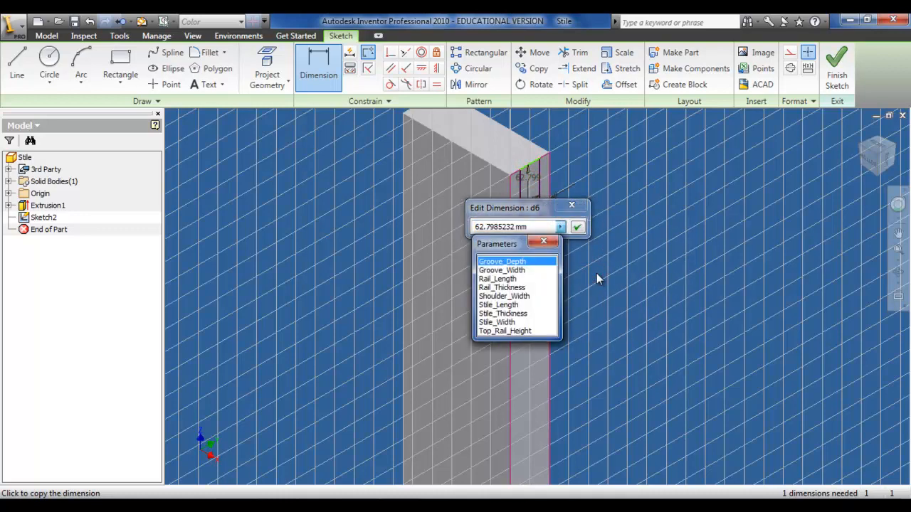
click(536, 261)
click(577, 227)
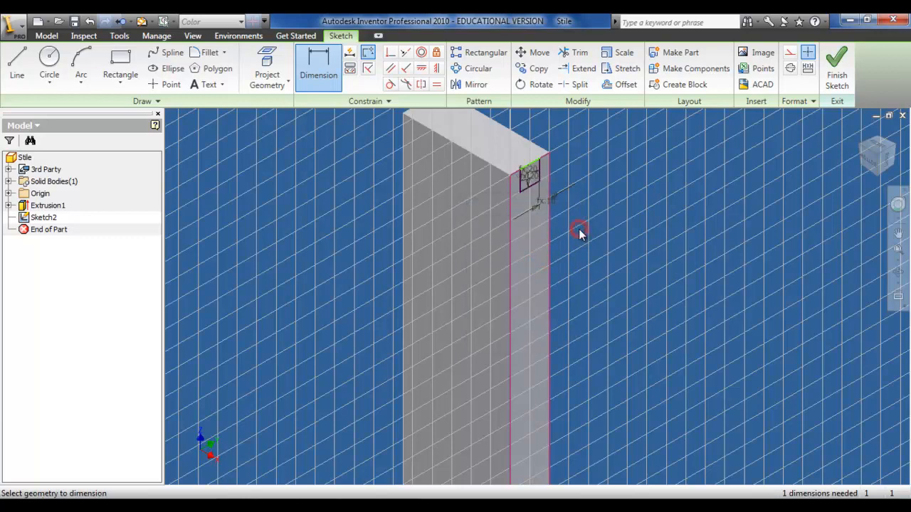
Step: Sketch a second rectangle about 89 mm high directly below the first one, matching its width
click(120, 81)
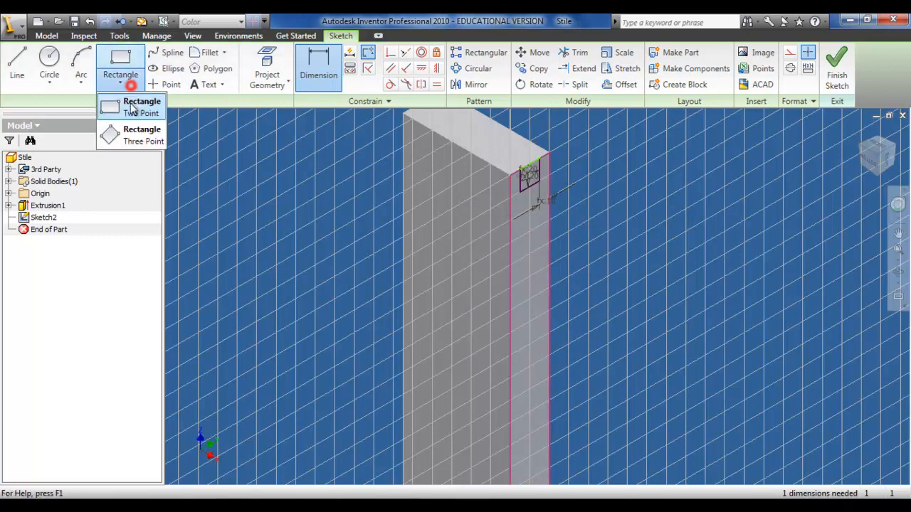
click(131, 107)
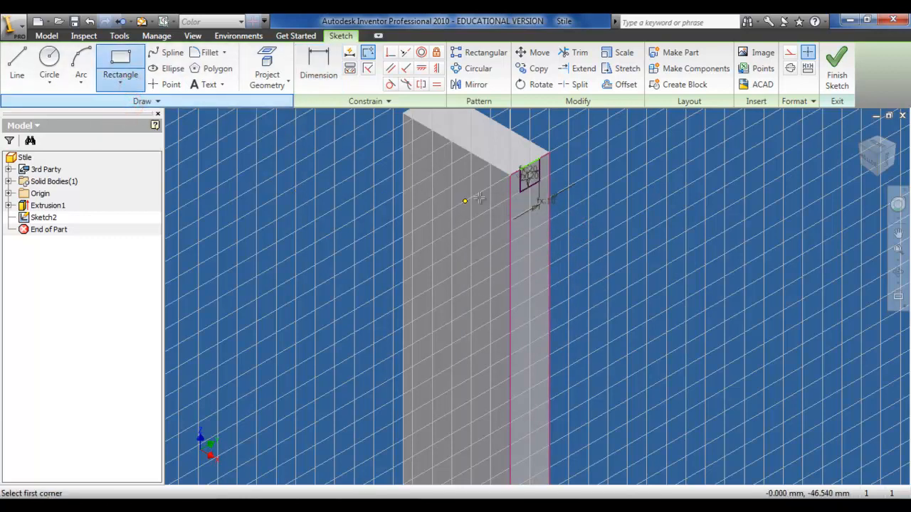
click(524, 187)
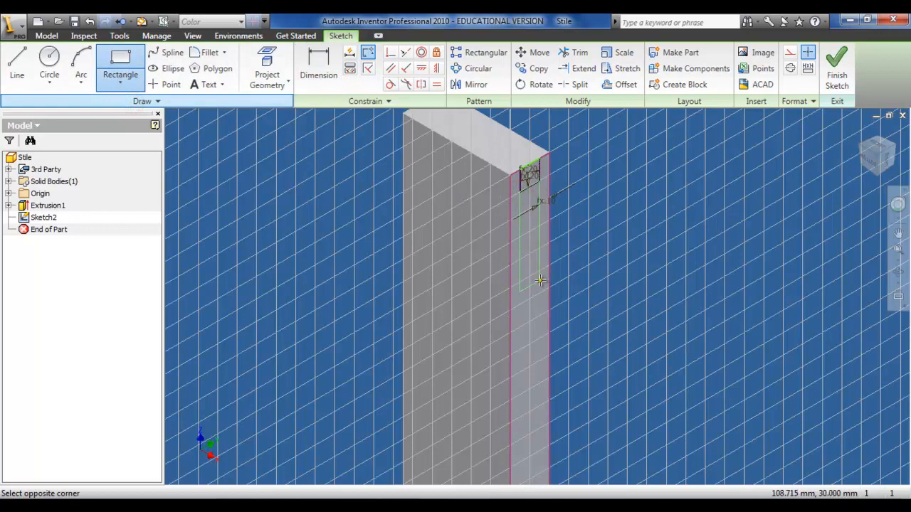
click(540, 281)
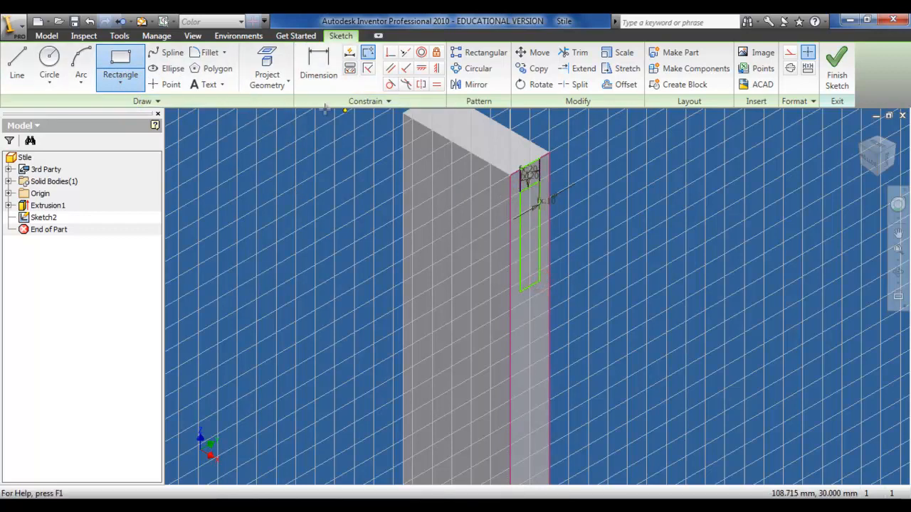
Step: Try to dimension the lower rectangle's height with a linked parameter, and undo both that dimension and the rectangle
click(308, 66)
click(532, 285)
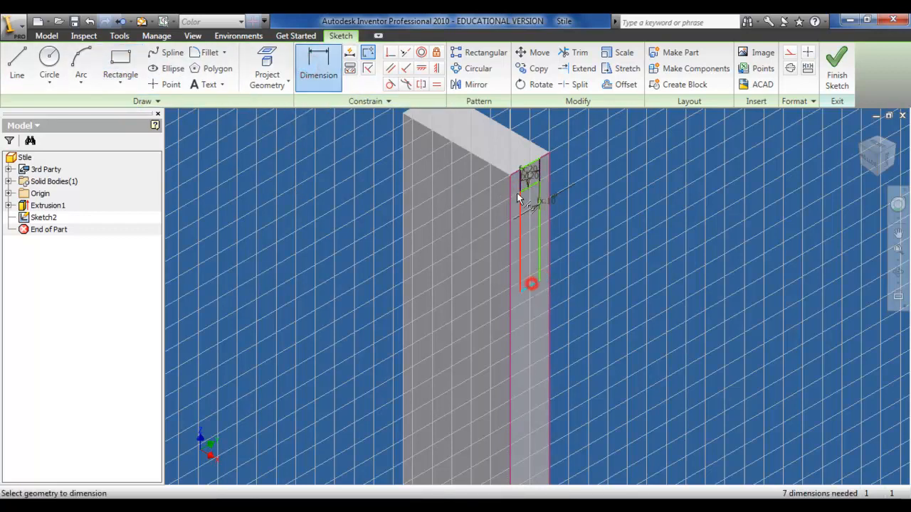
click(528, 186)
click(528, 201)
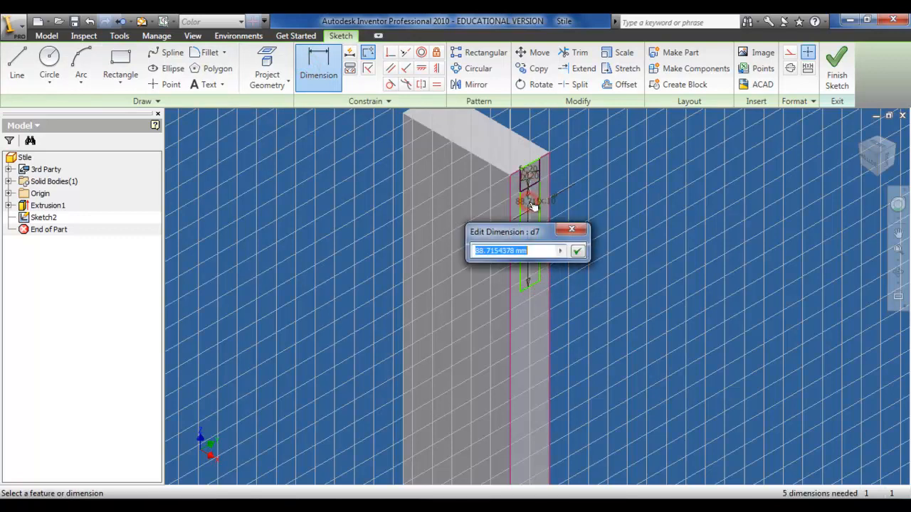
click(561, 251)
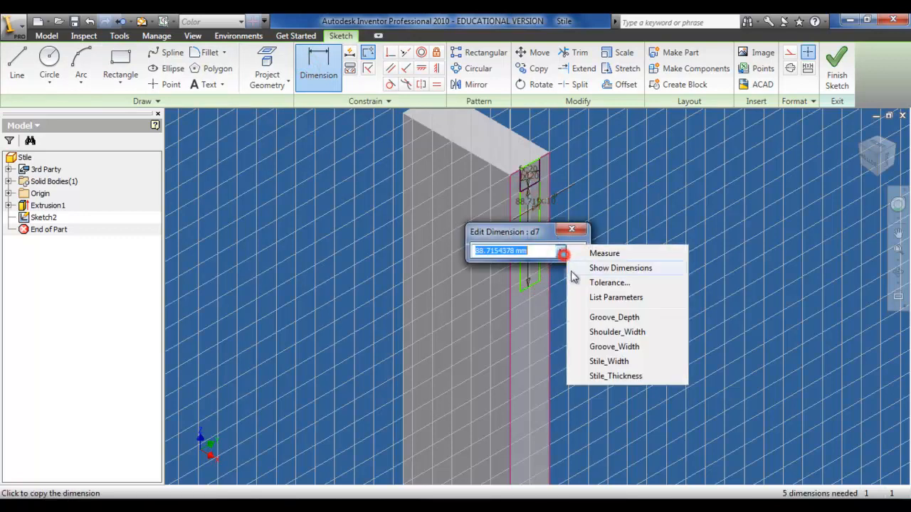
click(595, 297)
key(Escape)
key(Escape)
key(Escape)
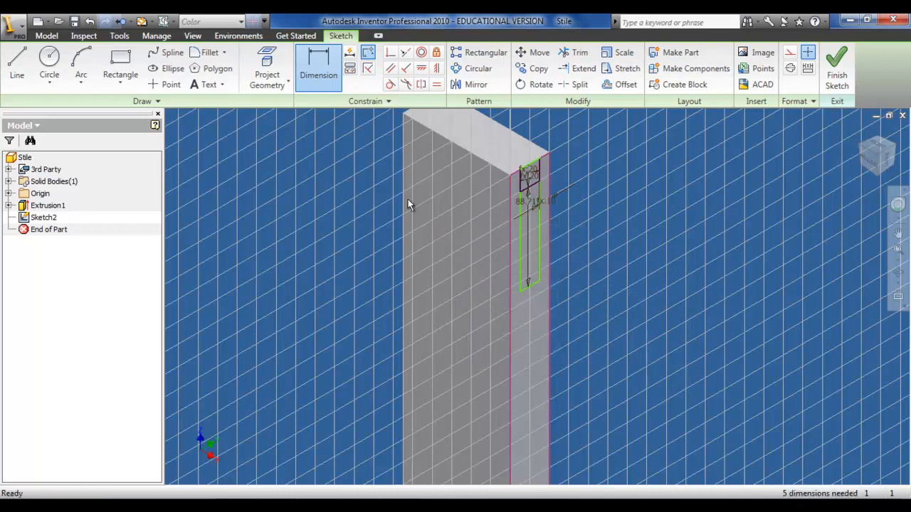
click(90, 22)
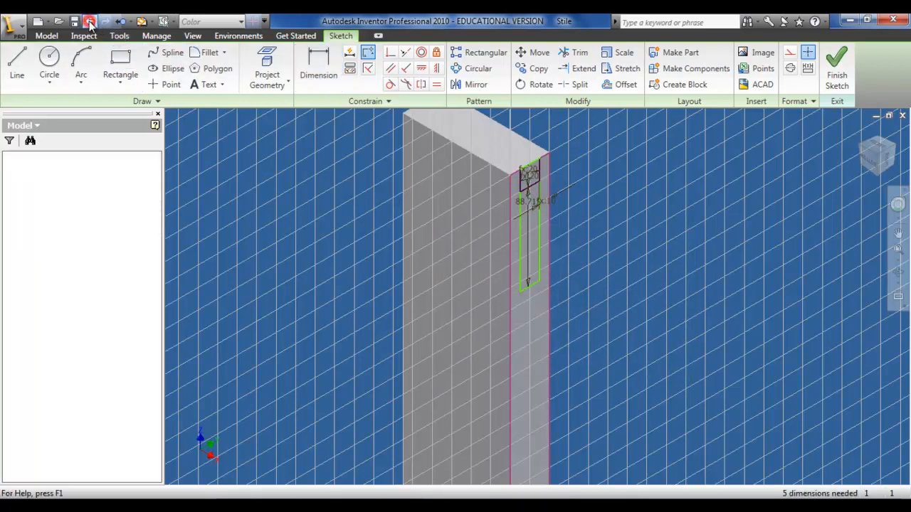
click(90, 22)
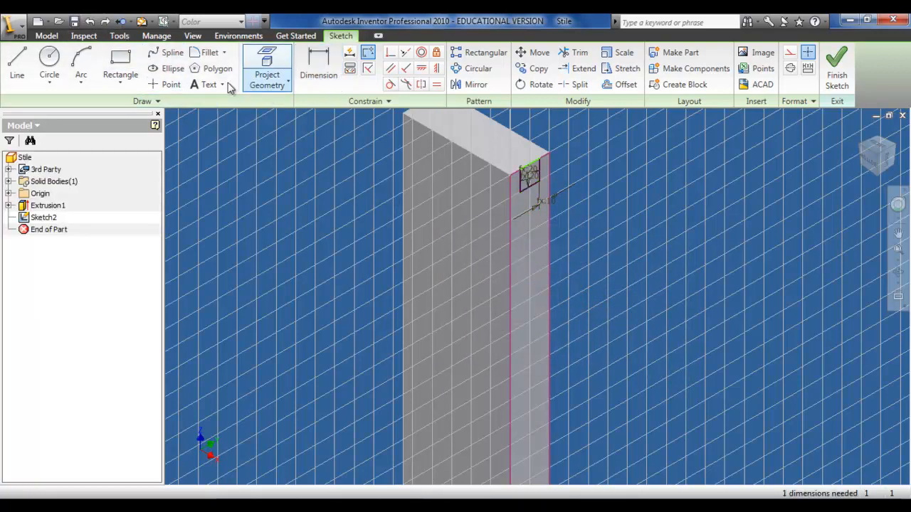
Step: Sketch a rectangle about 99 mm high from the stile's top edge down the narrow face, matching the small rectangle's width
click(115, 80)
click(125, 106)
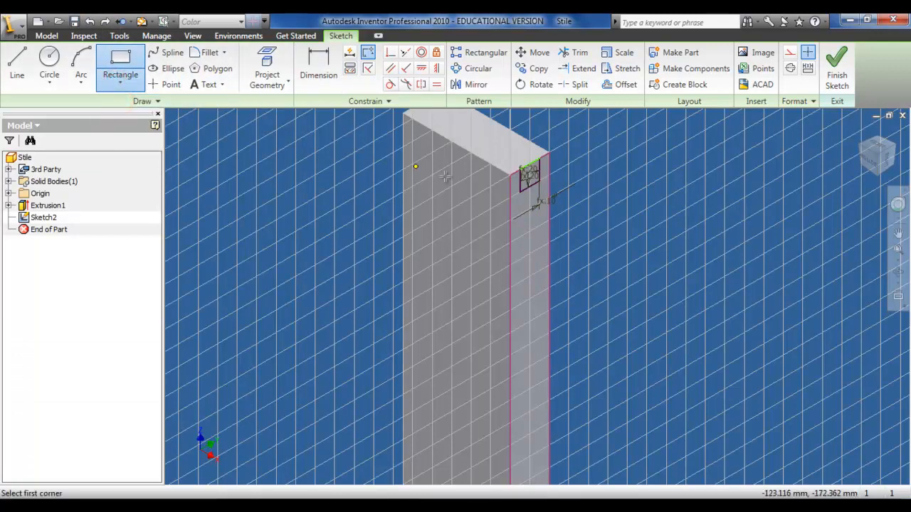
click(520, 171)
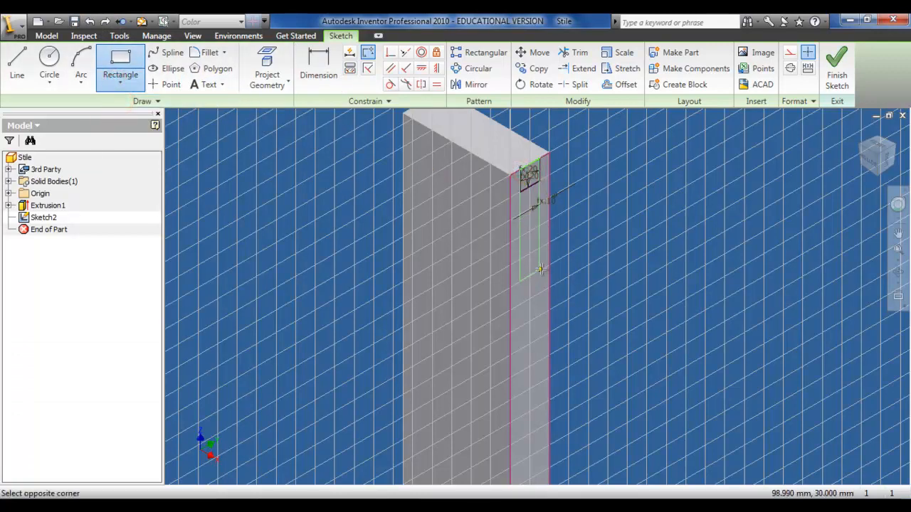
click(540, 269)
Step: Dimension the tall rectangle's height and link it to the Top_Rail_Height parameter
click(318, 66)
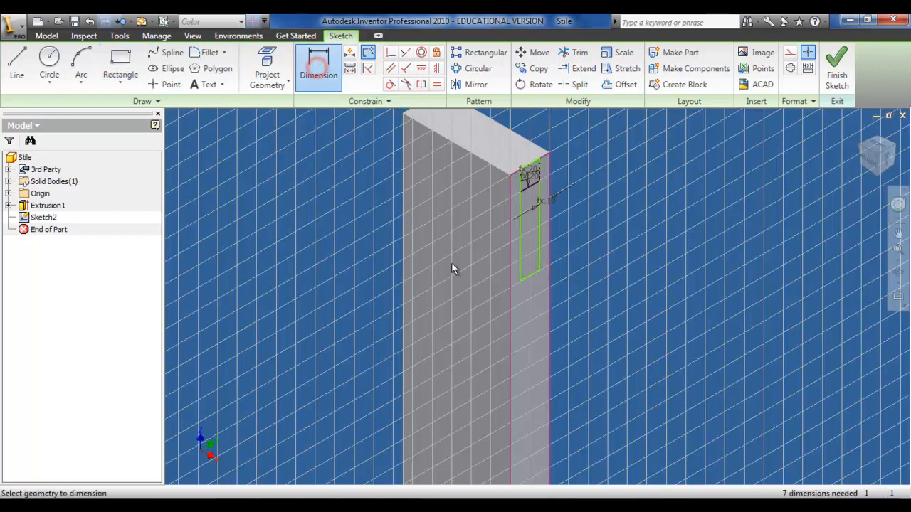
click(531, 277)
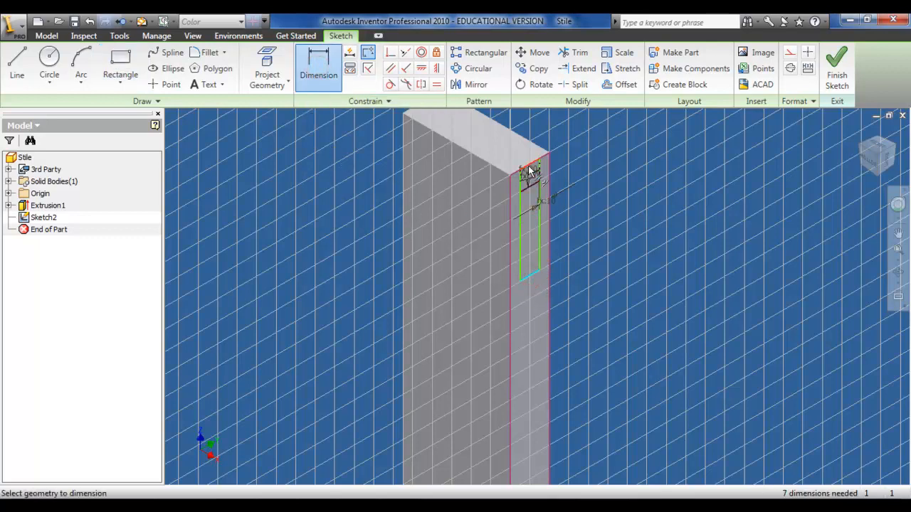
click(533, 225)
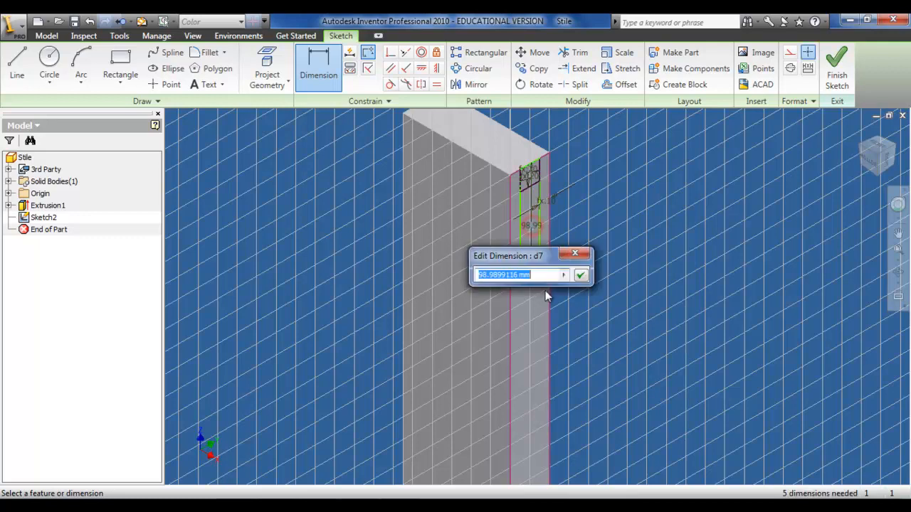
click(594, 320)
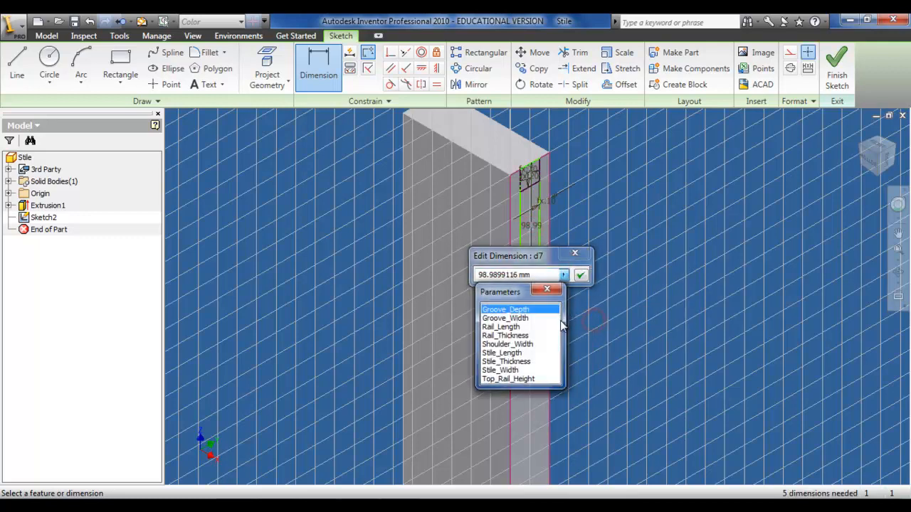
double_click(508, 378)
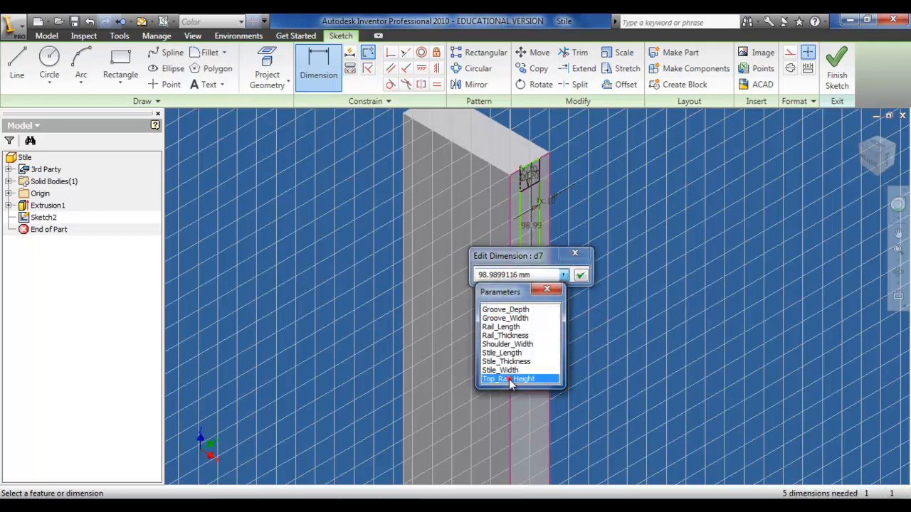
click(580, 274)
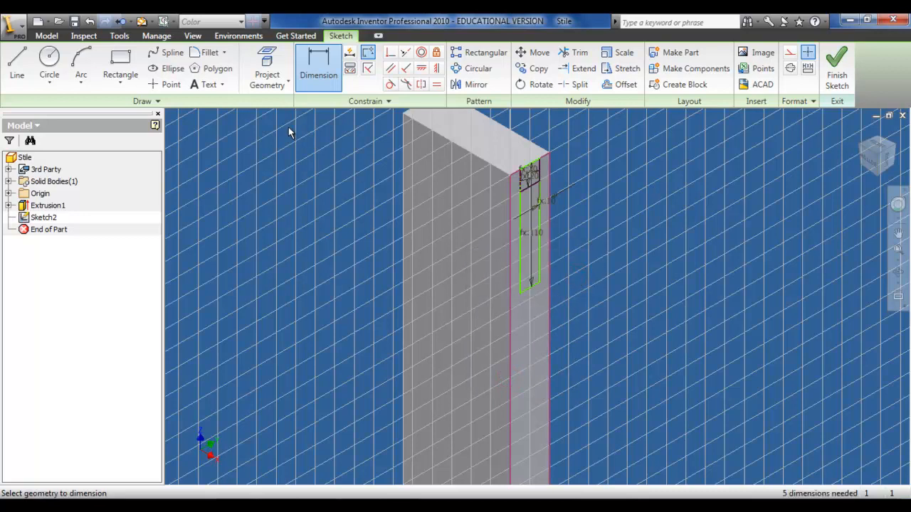
Step: Sketch a small rectangle about 17 mm high inside the lower end of the tall rectangle, spanning its full width
click(121, 75)
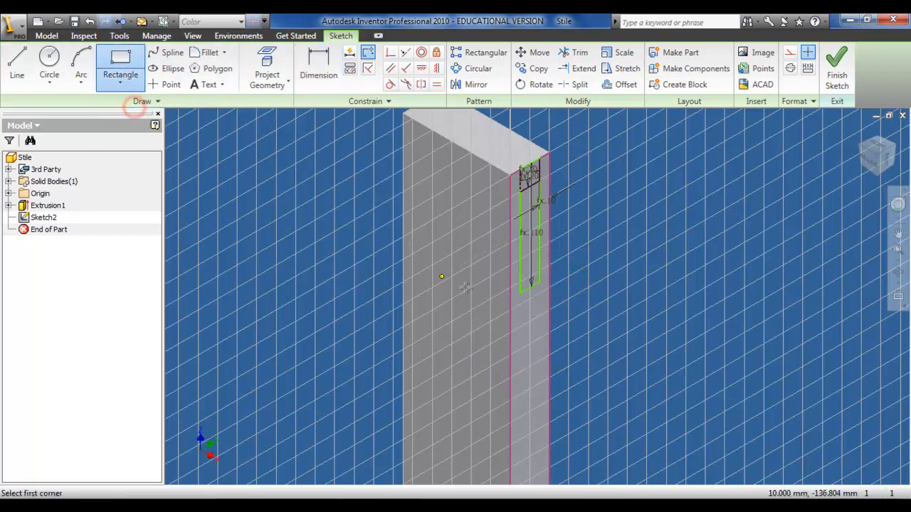
click(520, 292)
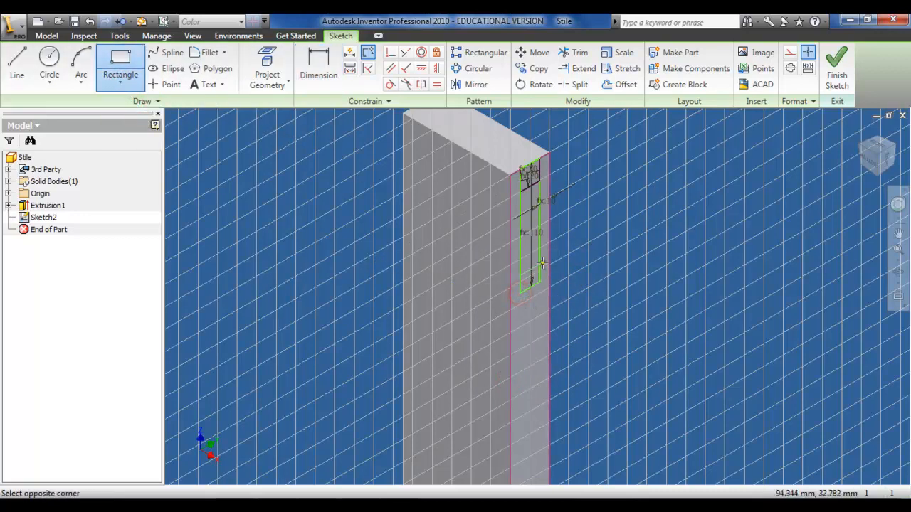
click(539, 265)
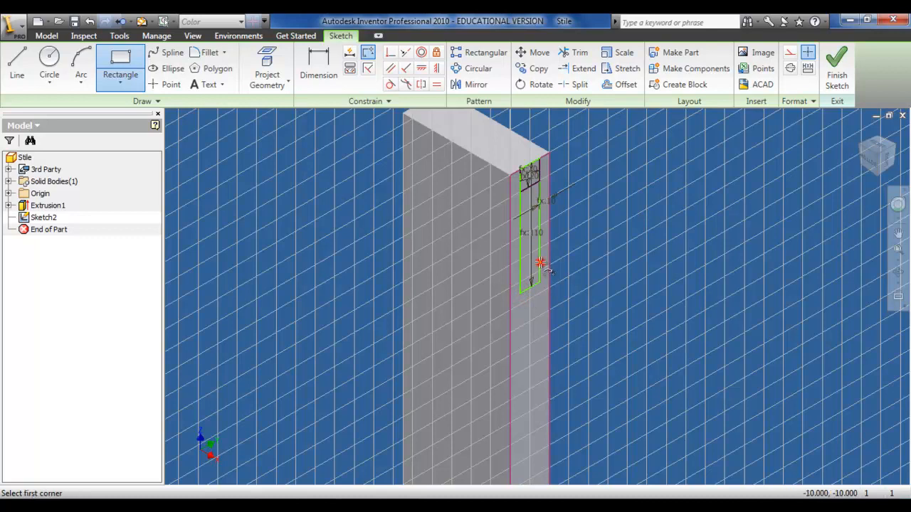
Step: Dimension the lower small rectangle's height, link it to the Groove_Depth parameter, and finish the sketch
click(312, 62)
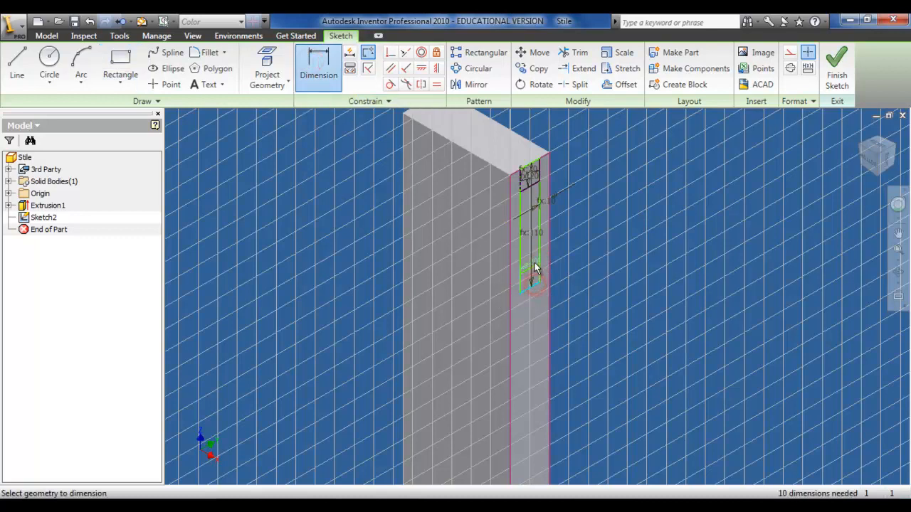
click(534, 269)
click(538, 276)
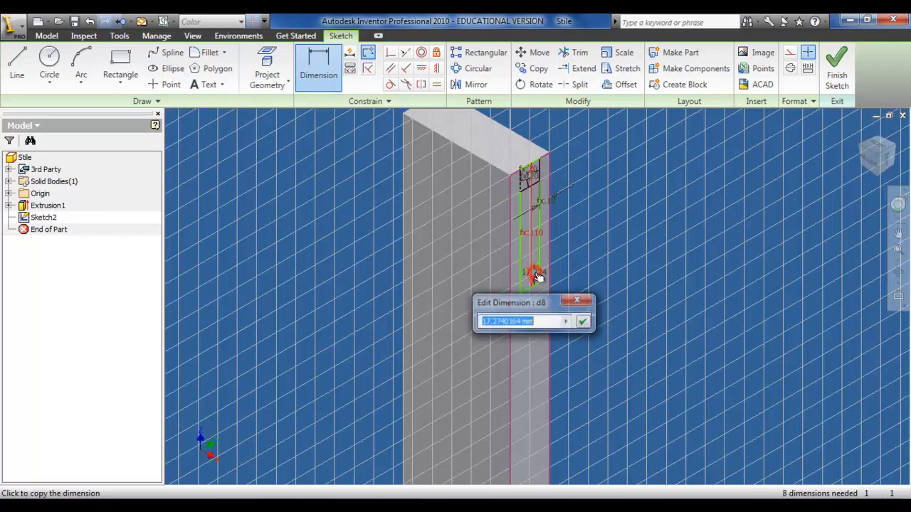
click(566, 321)
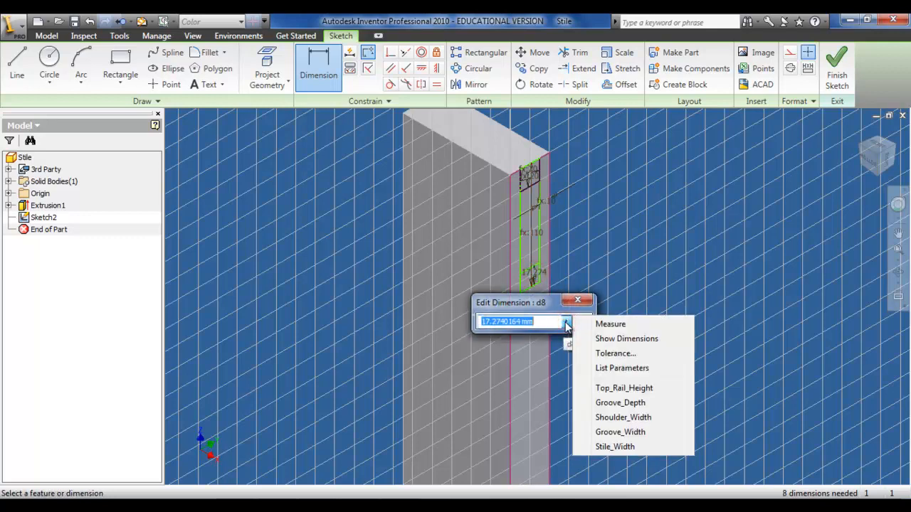
click(649, 402)
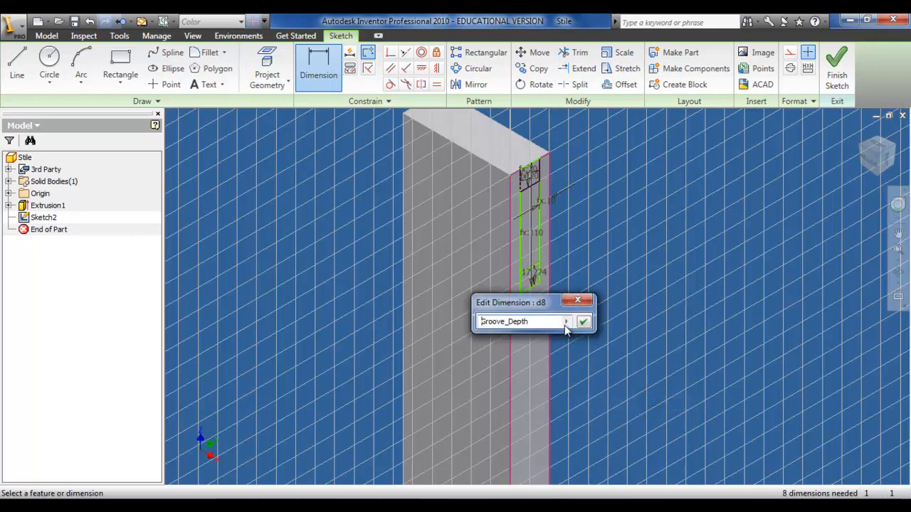
click(566, 321)
click(612, 386)
click(583, 323)
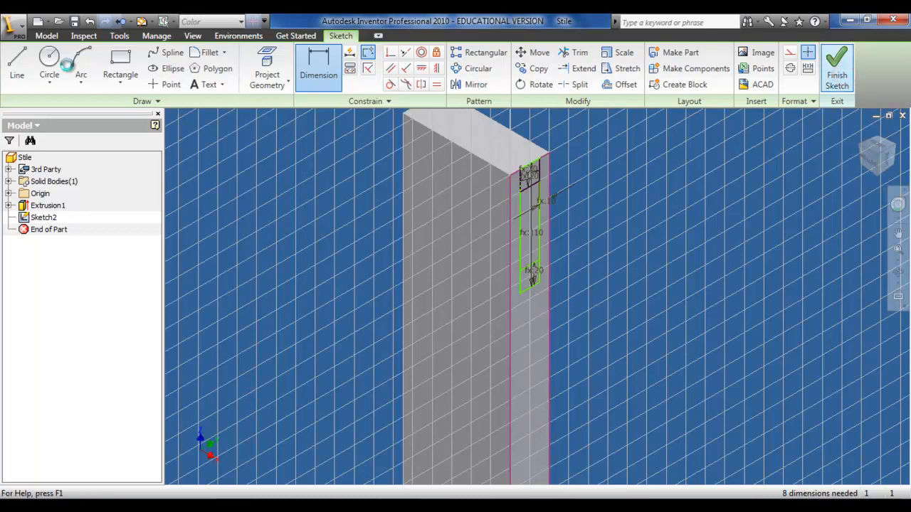
Step: Extrude the region between the two small rectangles as a cut through the stile with the extent set to All
key(e)
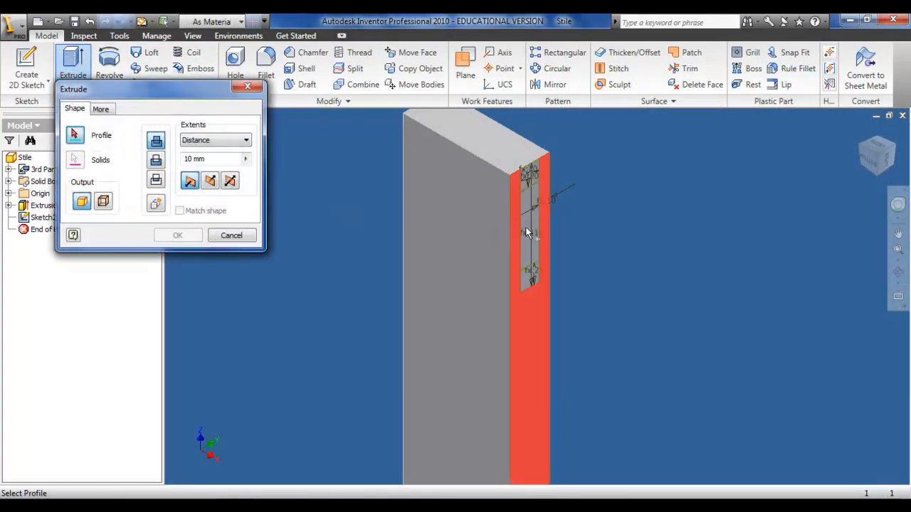
click(528, 227)
click(156, 161)
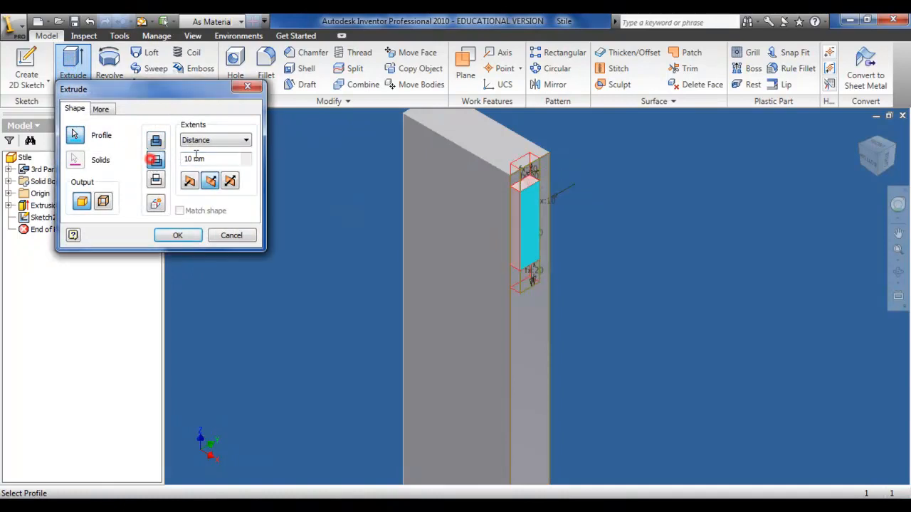
click(213, 140)
click(203, 198)
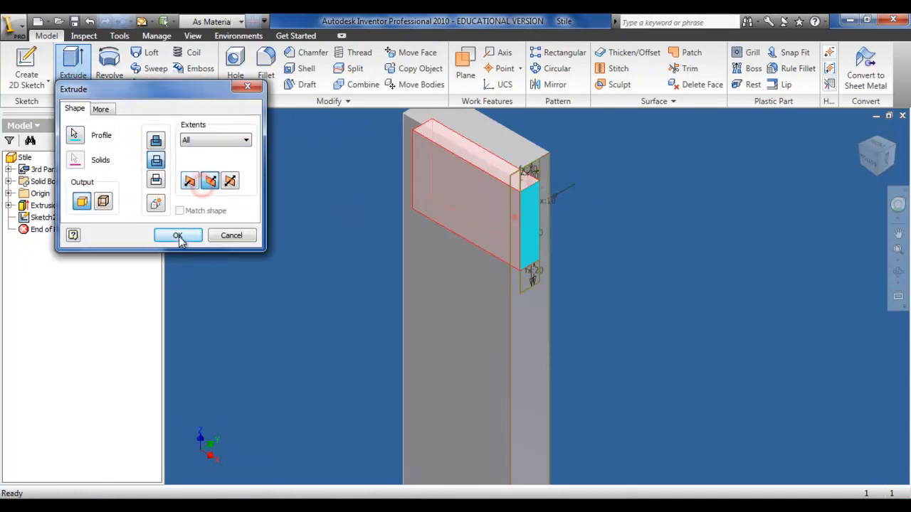
click(178, 235)
shift+middle_drag(286, 255, 447, 235)
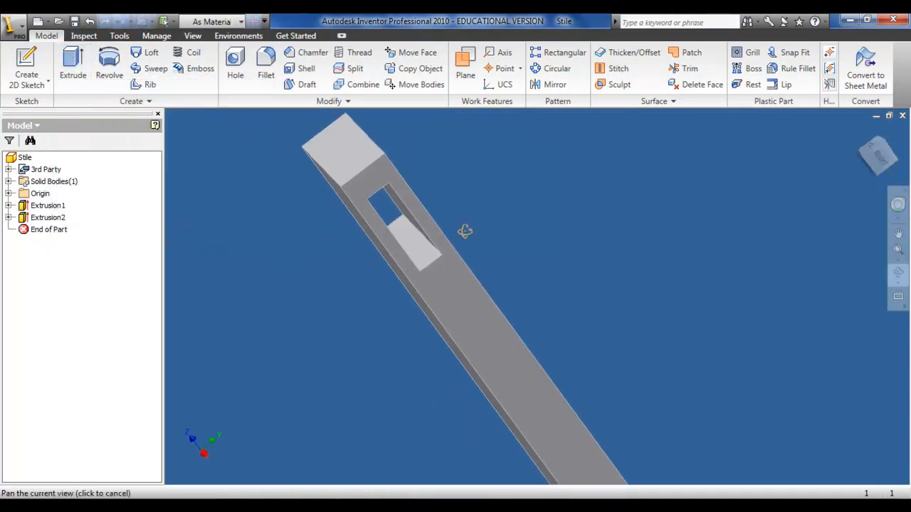
right_click(499, 218)
click(518, 229)
Step: Reopen the sketch of the through cut for editing at the stile's lower end
key(F6)
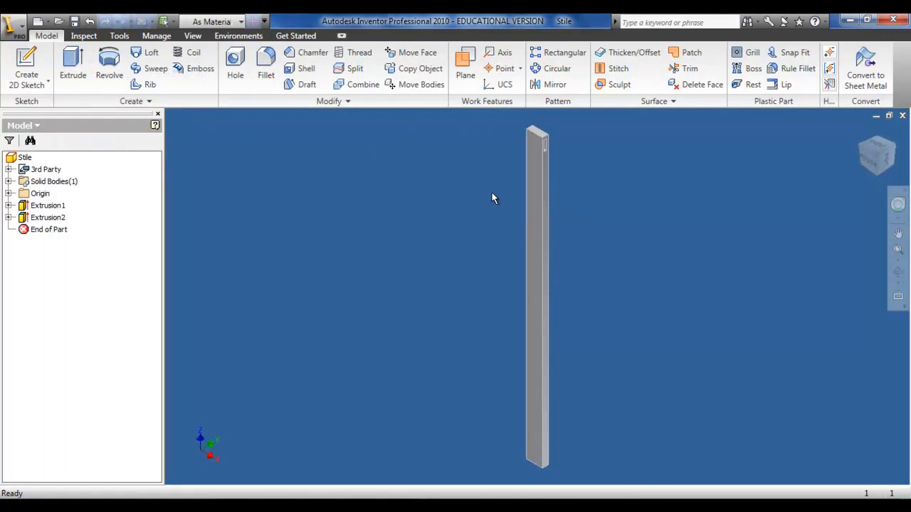
click(8, 217)
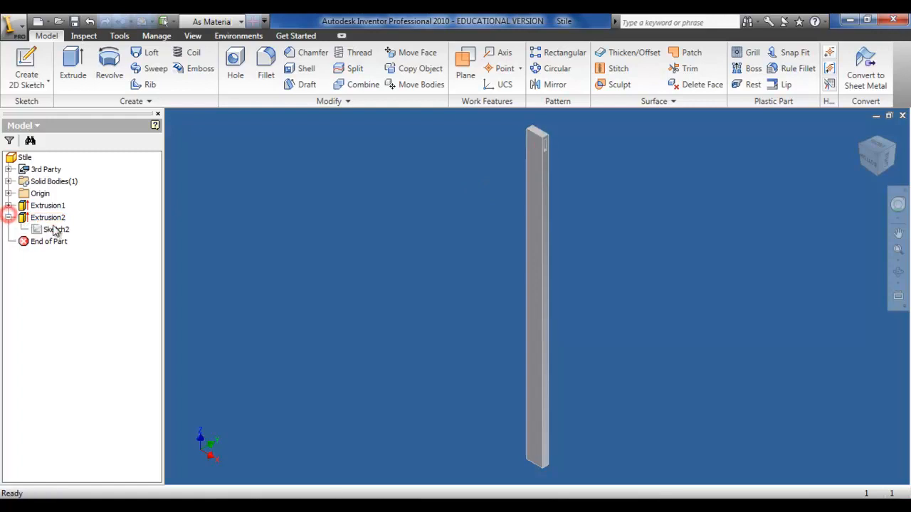
click(56, 230)
right_click(55, 230)
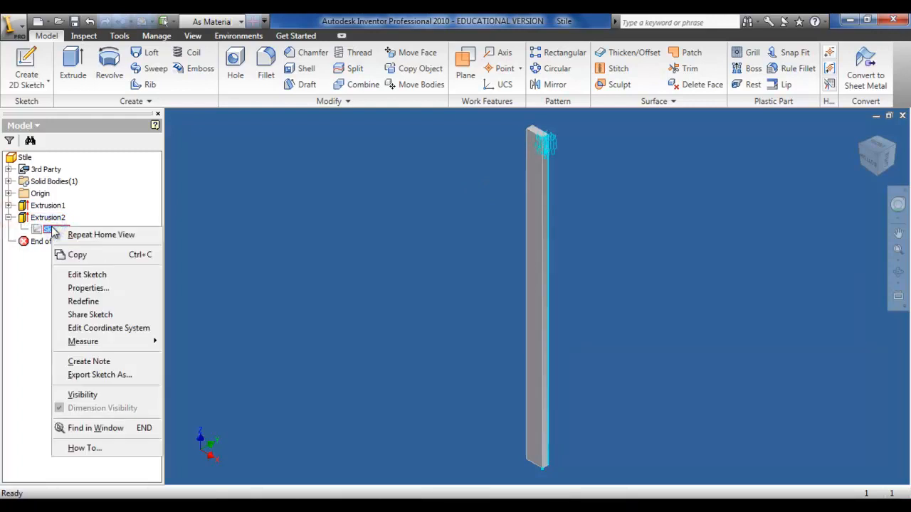
click(88, 275)
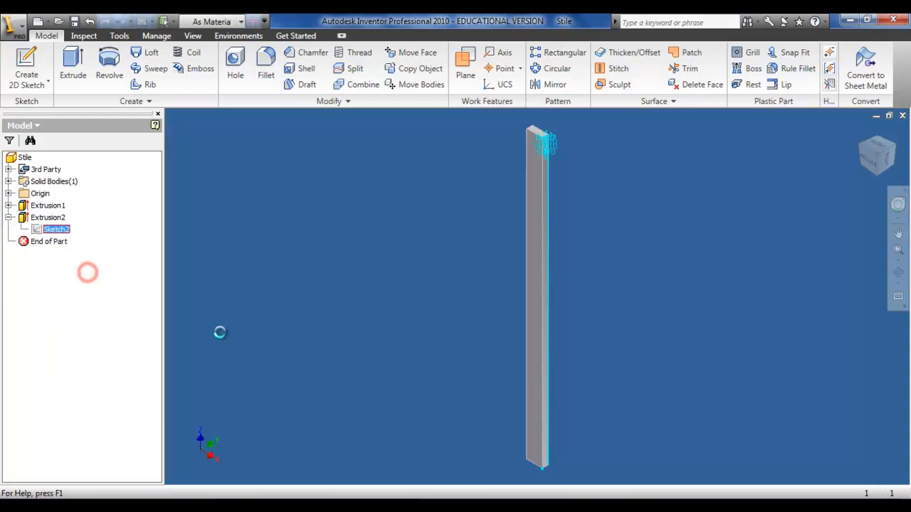
scroll(548, 457, down, 6)
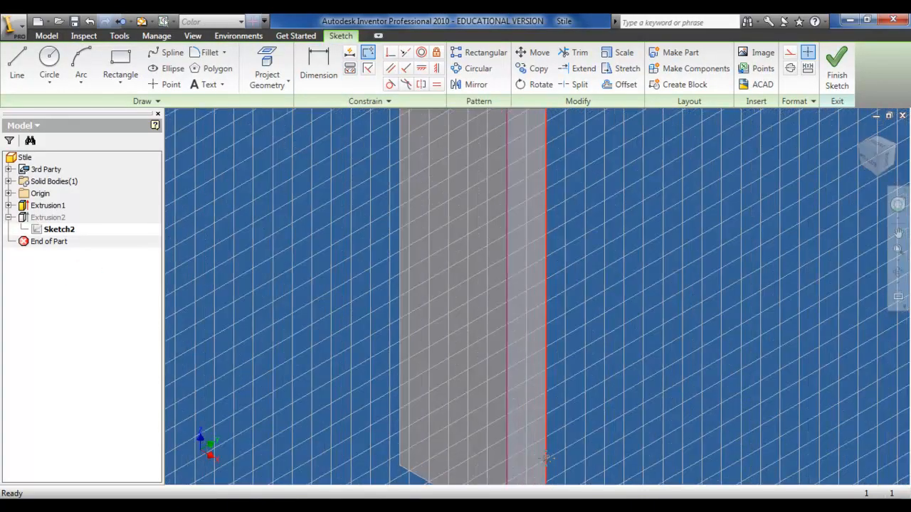
mouse_move(552, 420)
middle_down()
mouse_move(574, 366)
mouse_move(578, 291)
middle_up()
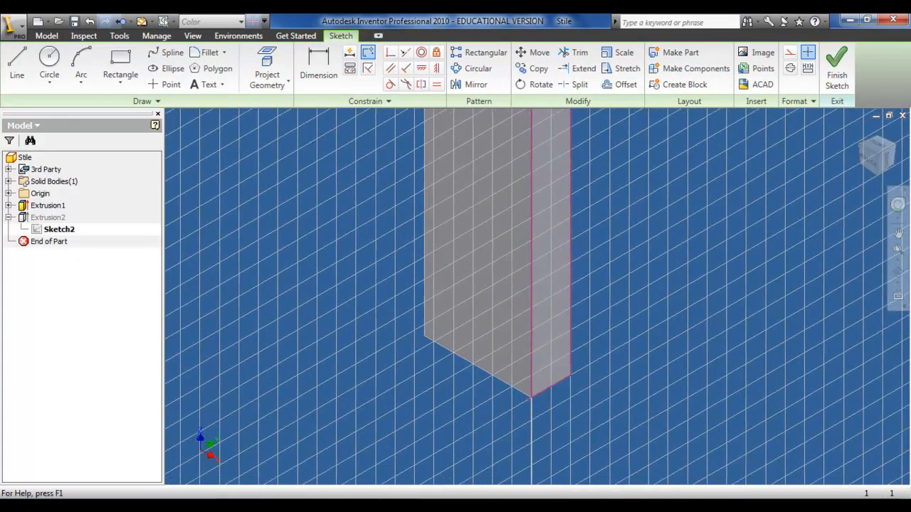
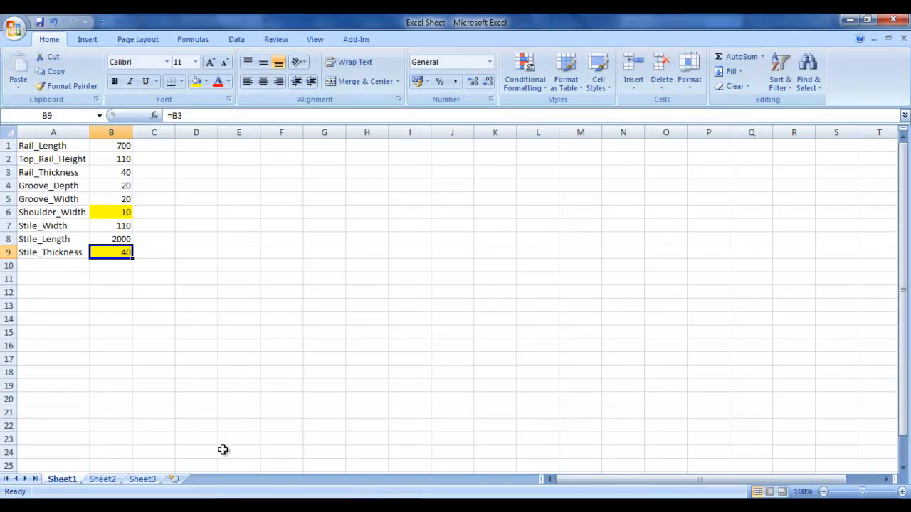
Step: Switch to the Excel parameter sheet, add Bottom_Rail_Height with the value 200 in row 10, and fit column A to its contents
click(49, 266)
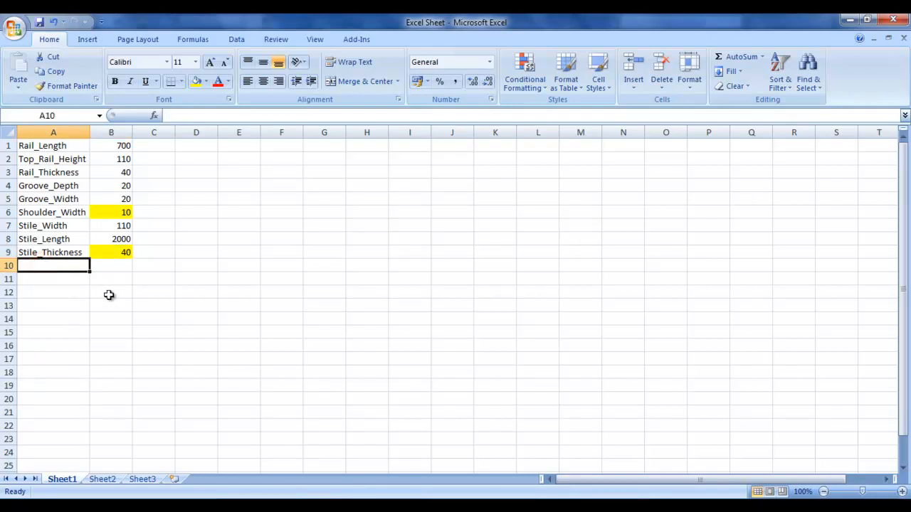
text(Bottom_Rail_Height)
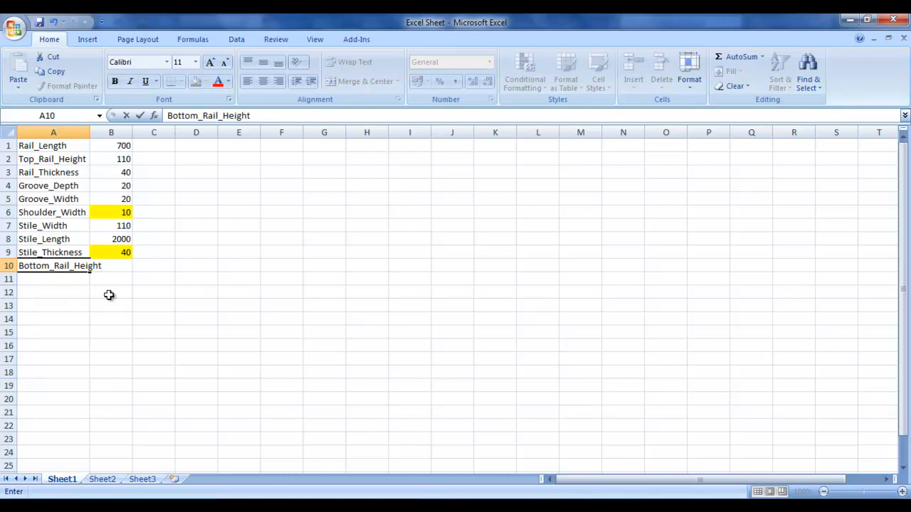
key(Return)
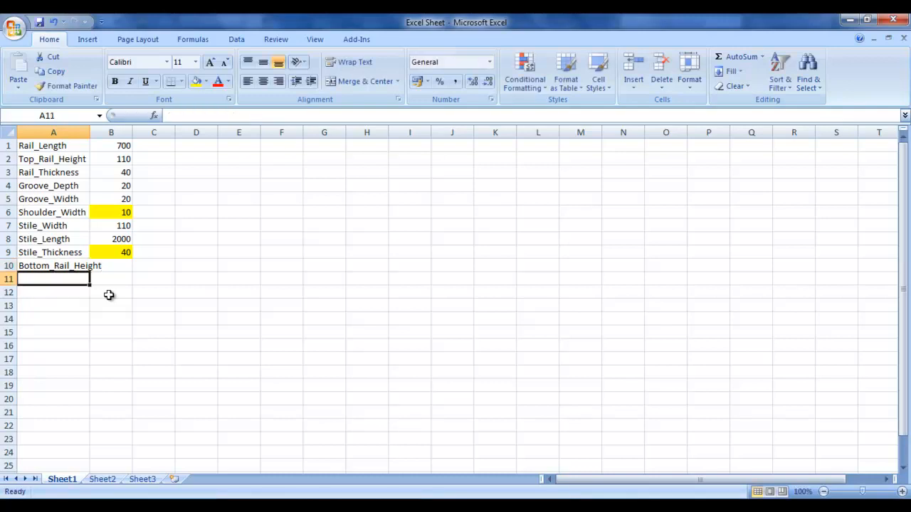
key(Right)
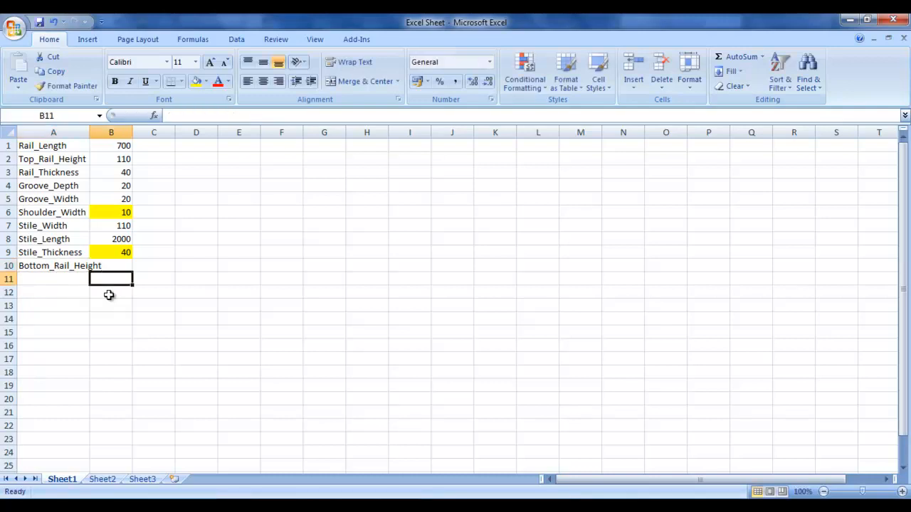
key(Up)
text(200)
key(Return)
double_click(90, 132)
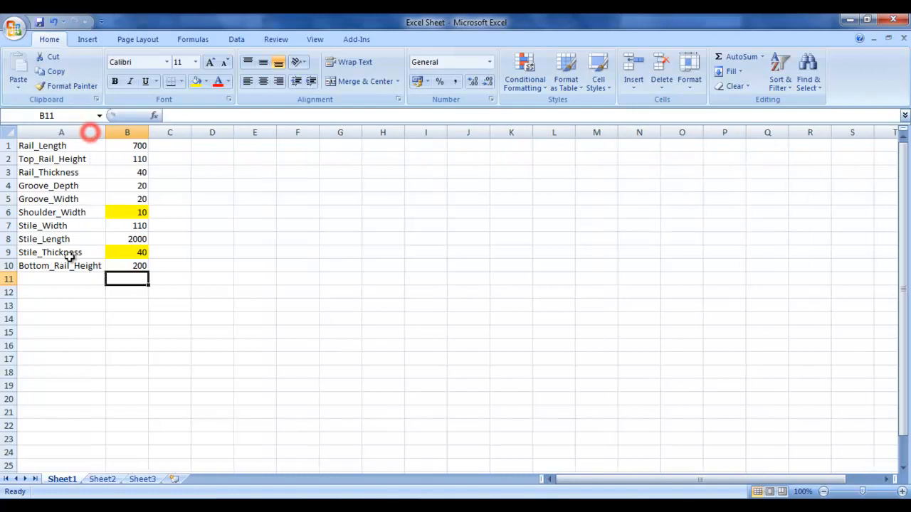
click(63, 279)
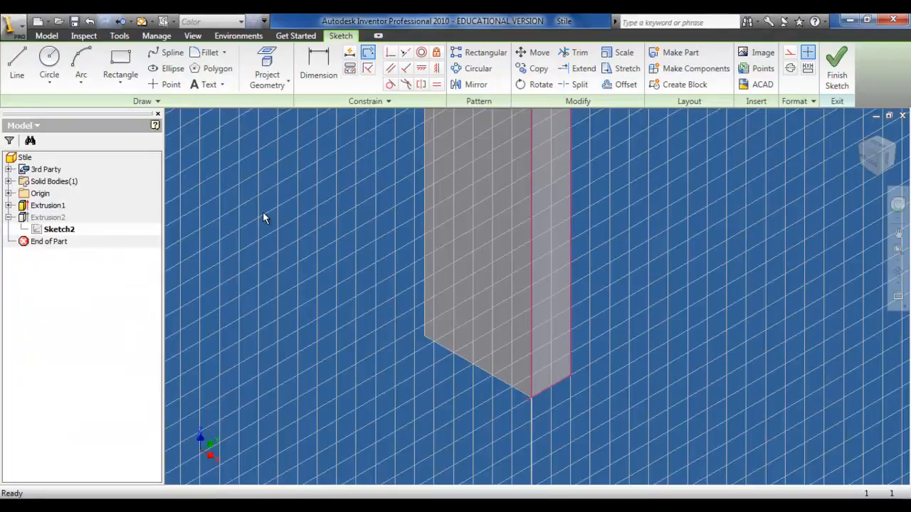
Step: Return to Inventor and check the stile's parameters list for the new spreadsheet entry
click(161, 36)
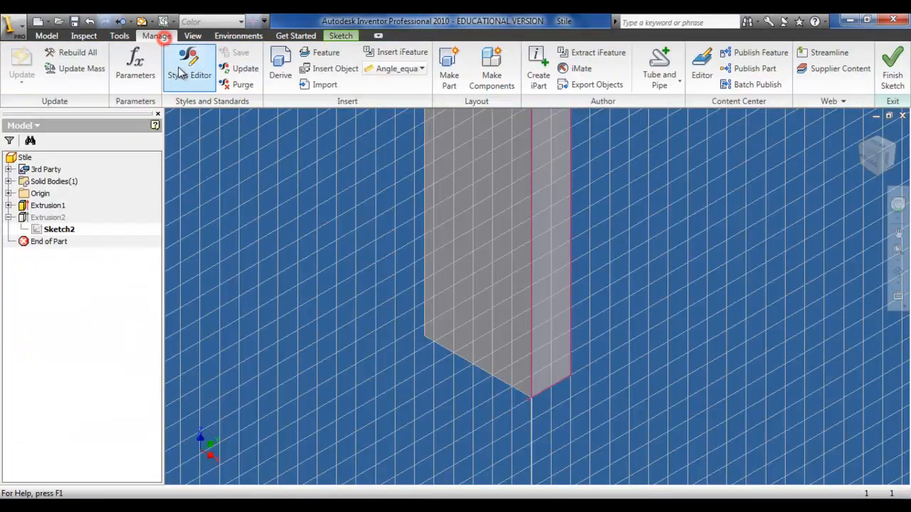
click(132, 68)
key(Escape)
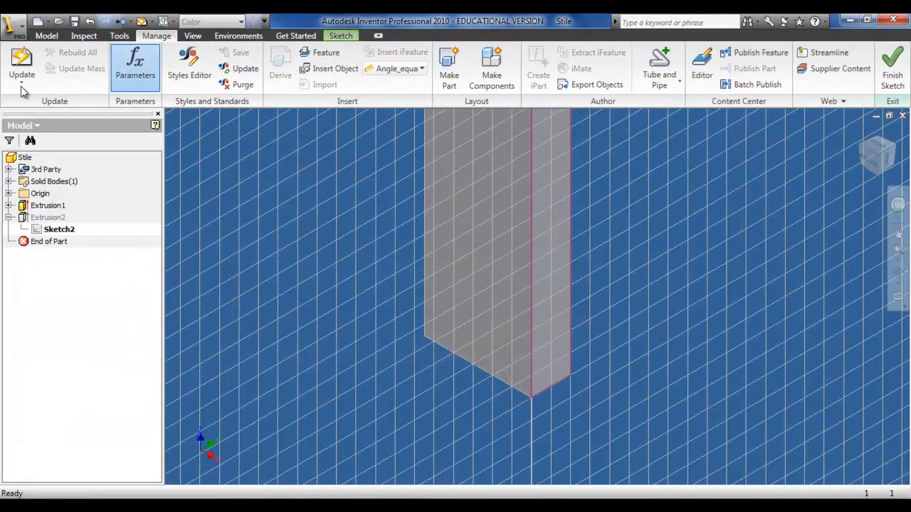
Step: Update the stile part from the linked spreadsheet and reopen the second extrusion's sketch for editing
click(22, 74)
click(21, 58)
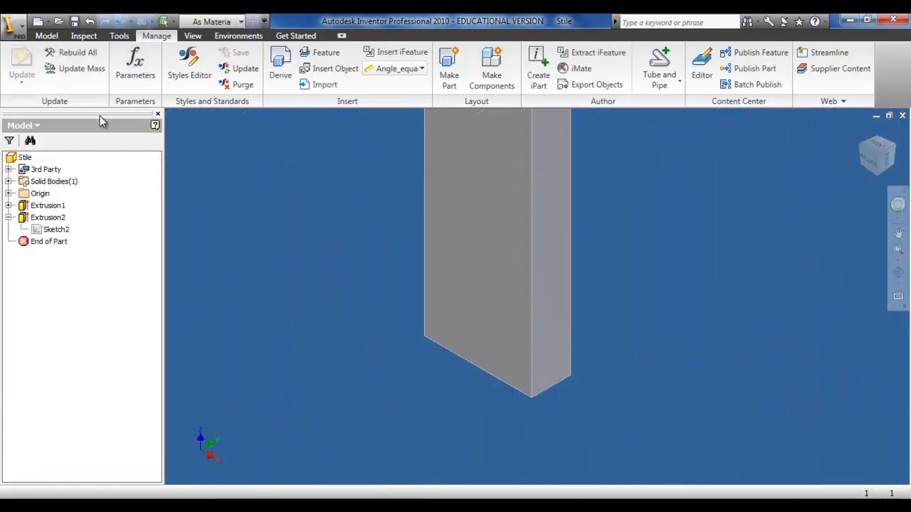
right_click(51, 229)
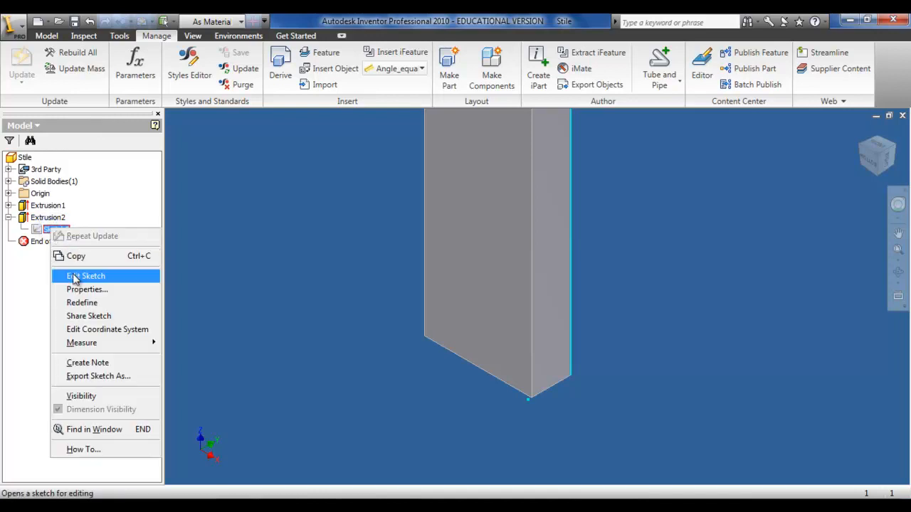
click(74, 273)
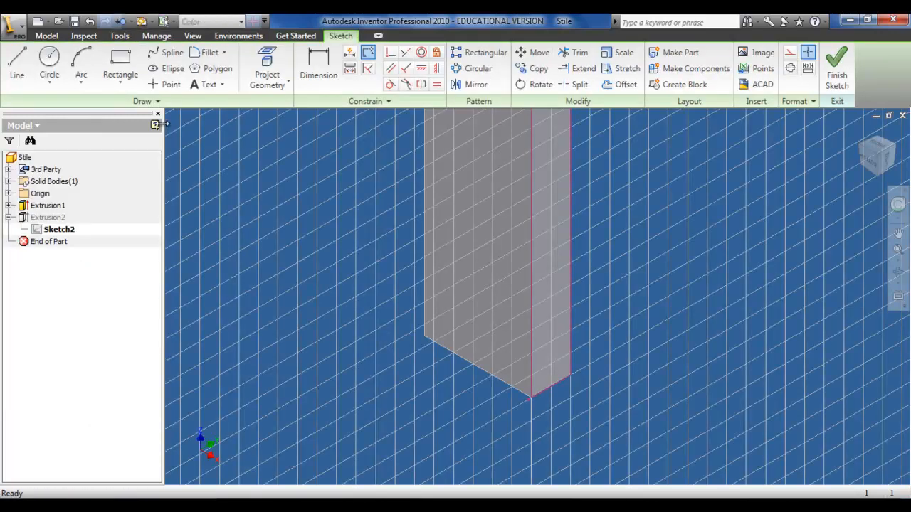
Step: Sketch a two-point rectangle about 2.2 mm wide and 3.2 mm high on the bottom edge of the stile's narrow face
click(125, 85)
click(135, 107)
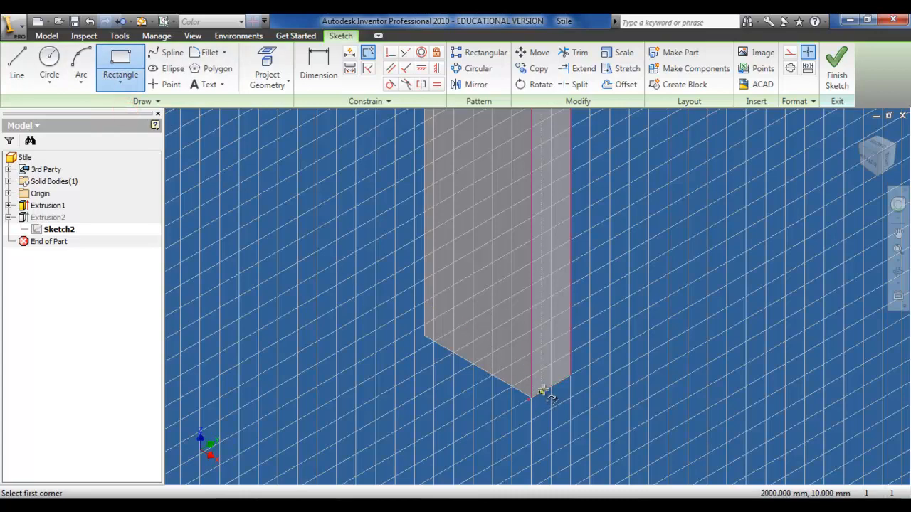
scroll(545, 388, up, 4)
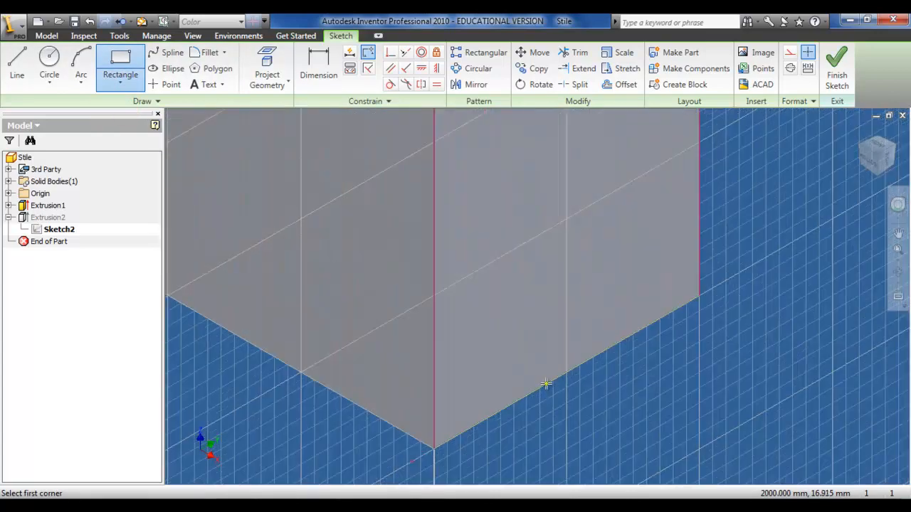
click(546, 385)
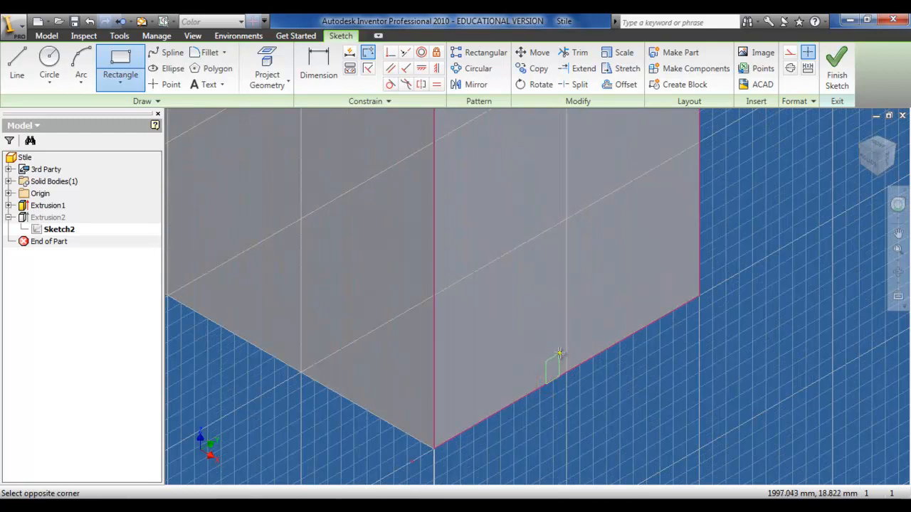
click(560, 353)
Step: Dimension the small rectangle's width between its vertical sides and set it to the Groove_Width parameter
click(311, 68)
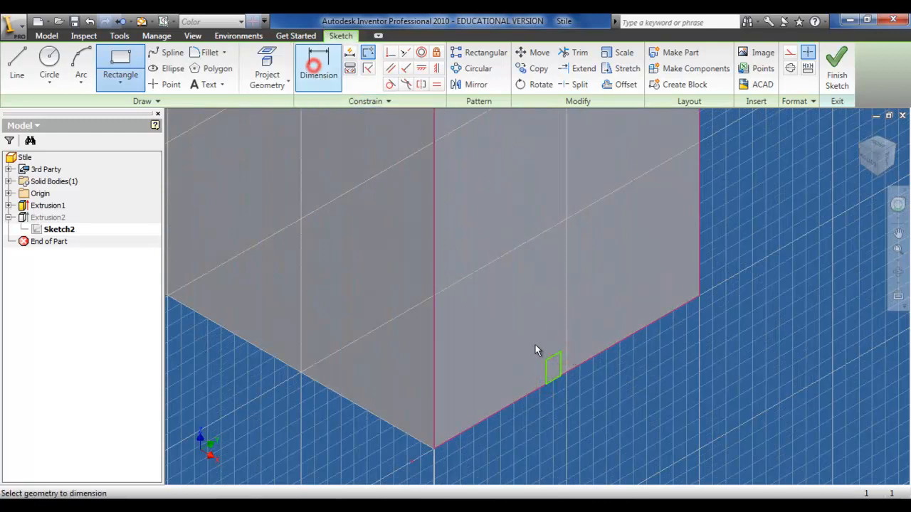
click(562, 370)
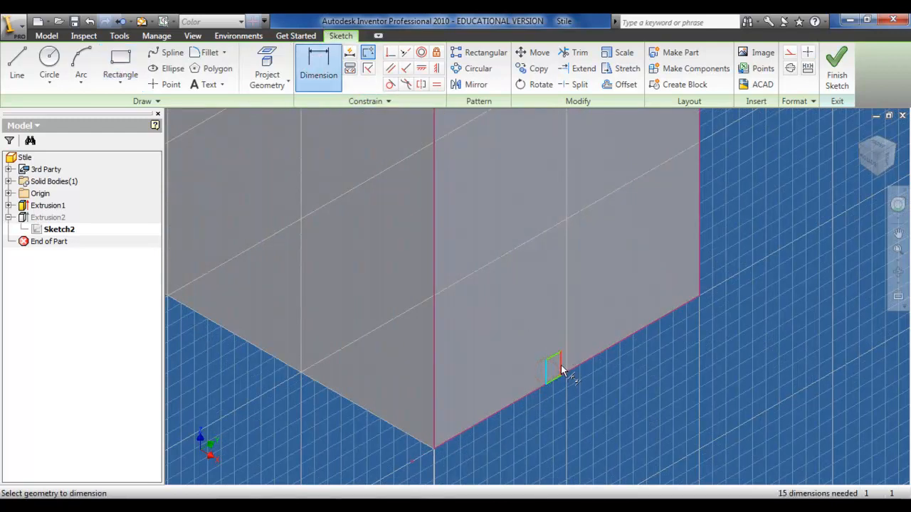
click(556, 368)
click(589, 415)
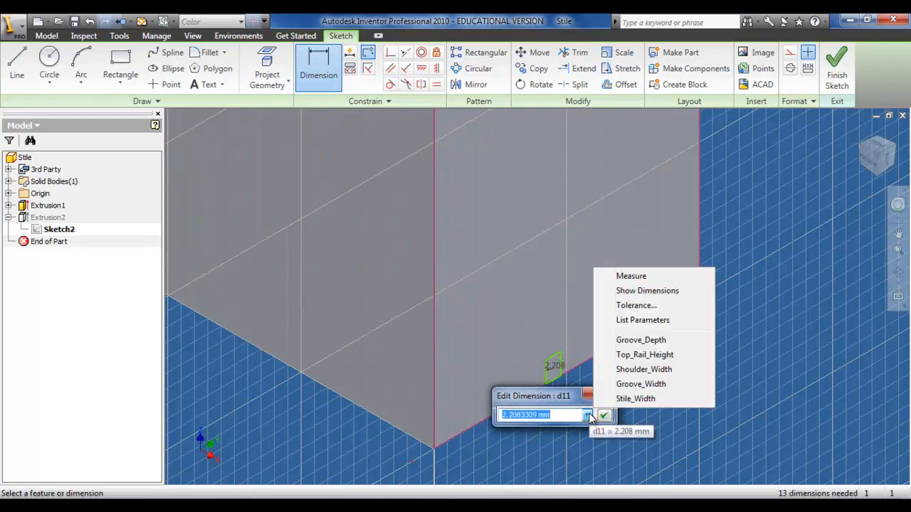
click(627, 385)
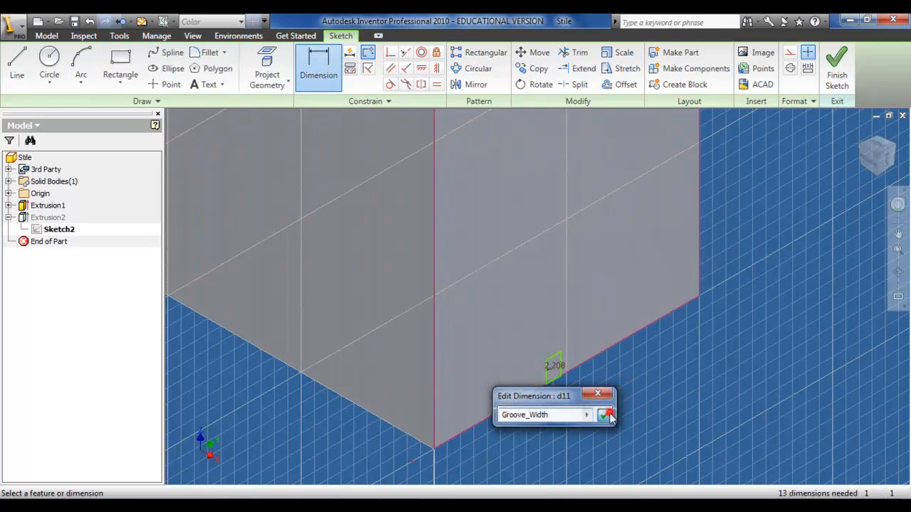
click(603, 415)
Step: Dimension the rectangle's height from its upper side to the stile's bottom edge and set it to Groove_Depth
click(587, 339)
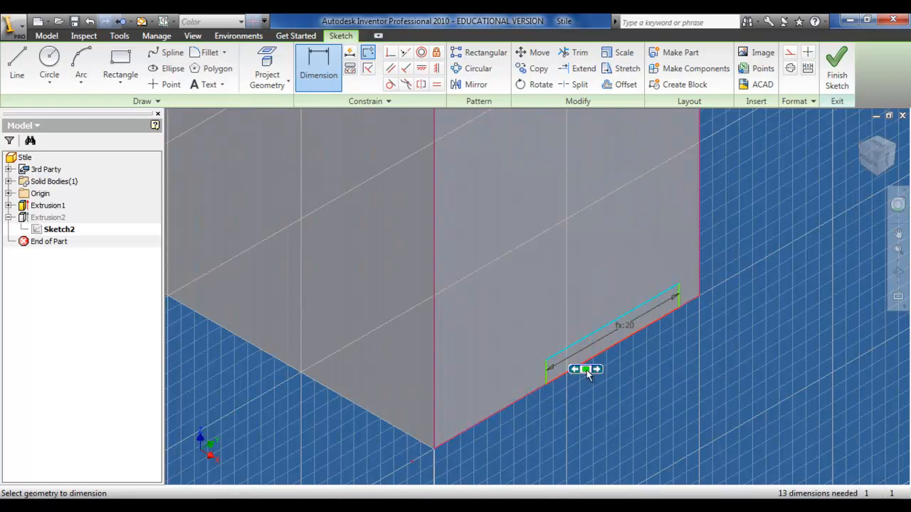
click(585, 371)
click(585, 358)
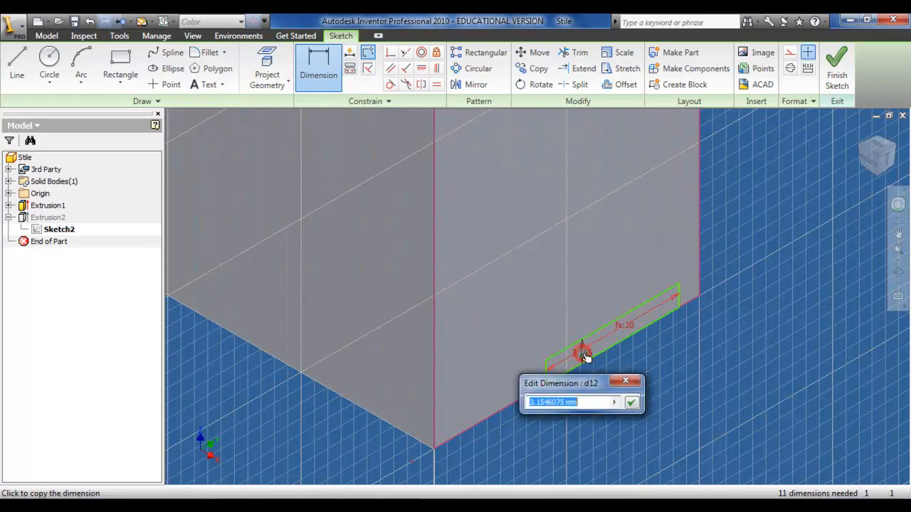
click(615, 403)
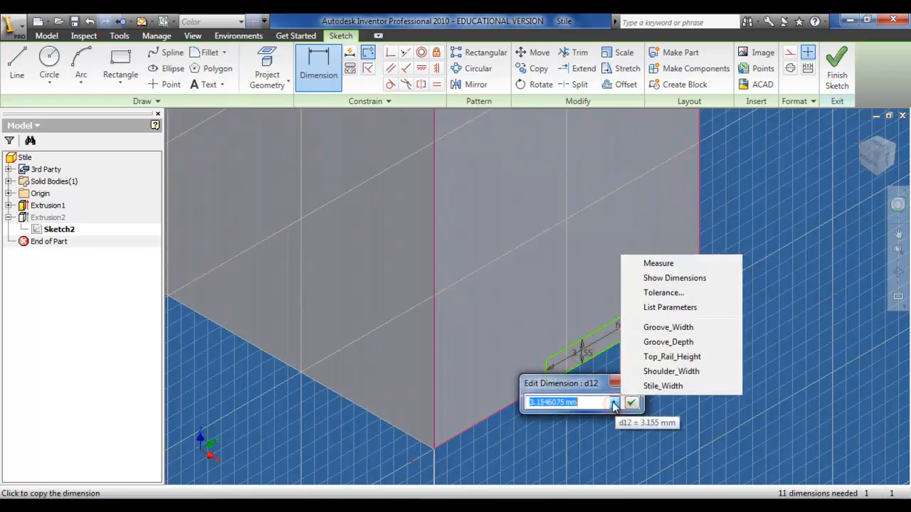
click(651, 342)
click(632, 403)
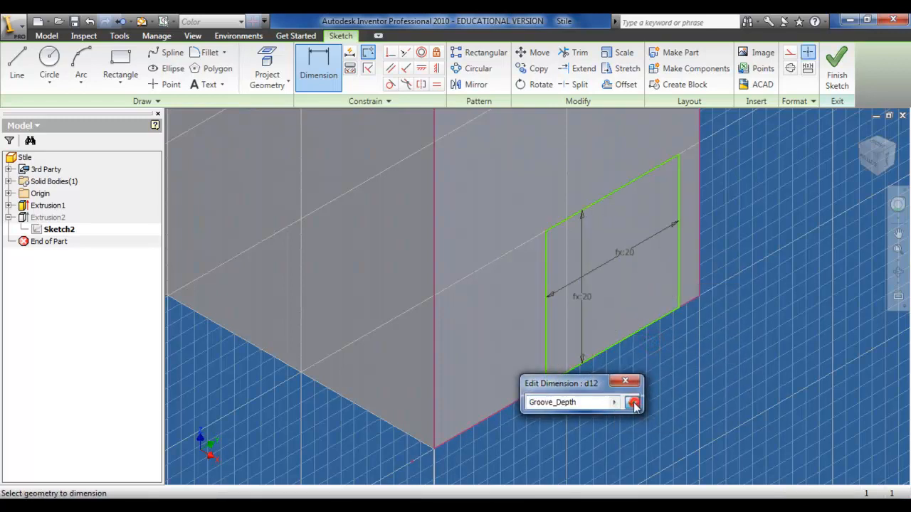
Step: Dimension the distance from the rectangle's near vertical side to the stile's corner edge and set it to Shoulder_Width
click(546, 337)
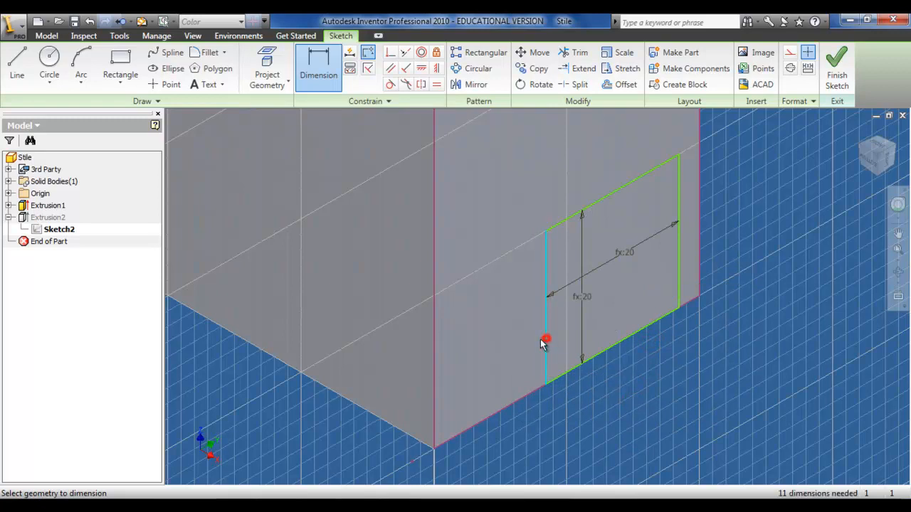
click(434, 359)
click(488, 340)
click(523, 390)
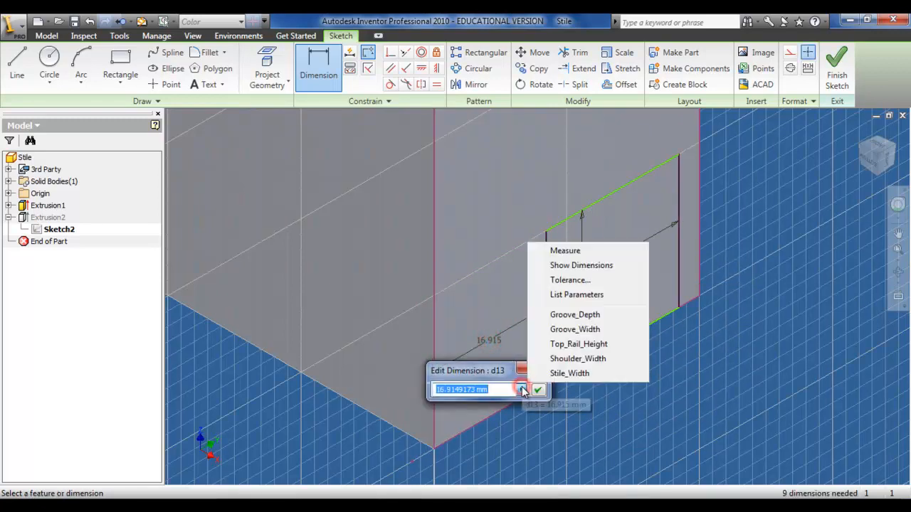
click(574, 358)
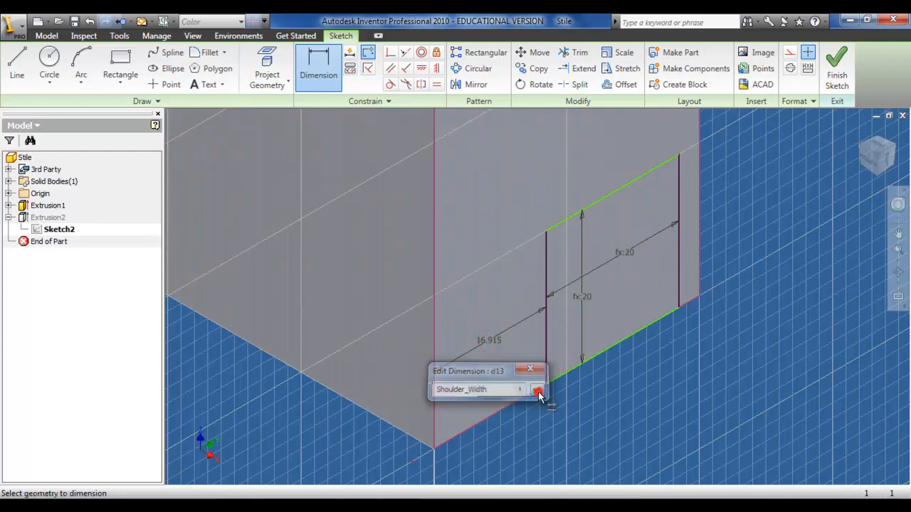
click(538, 391)
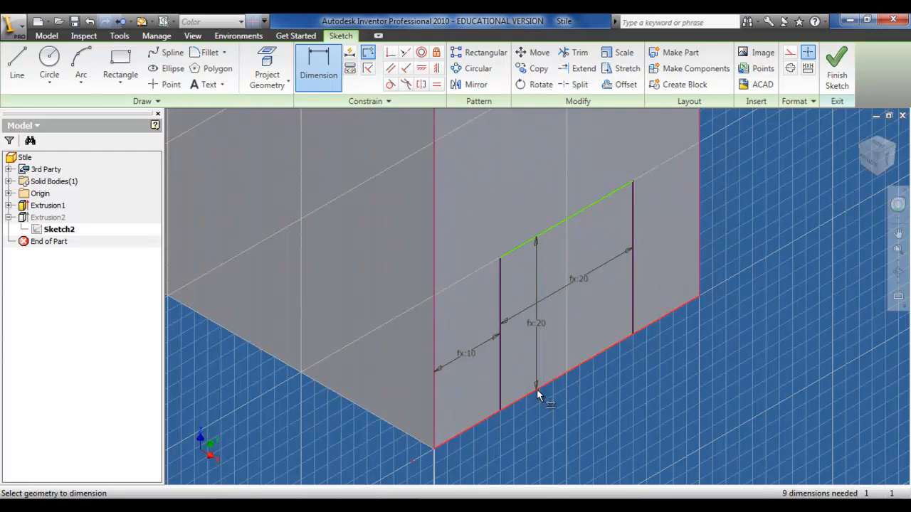
Step: Sketch a 20 mm wide, about 71.6 mm tall rectangle upward from the groove rectangle's lower corner, aligned with its sides
scroll(536, 387, down, 5)
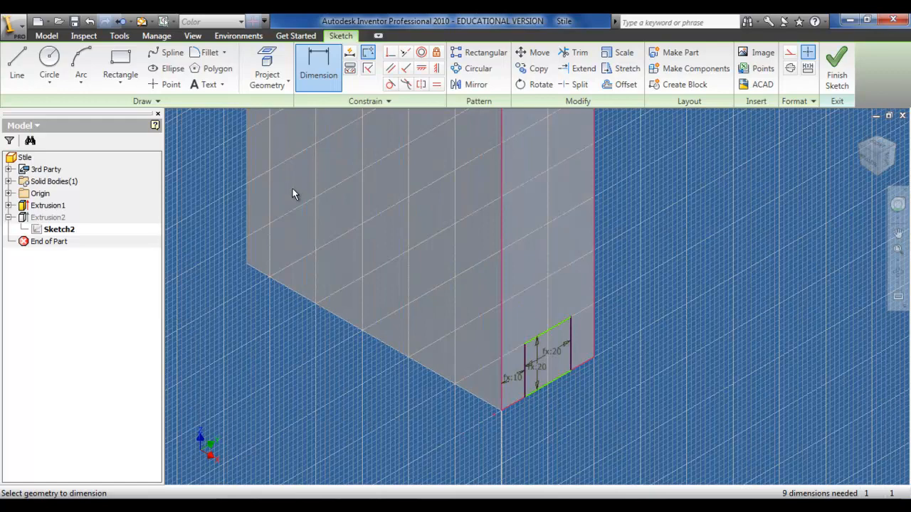
click(120, 80)
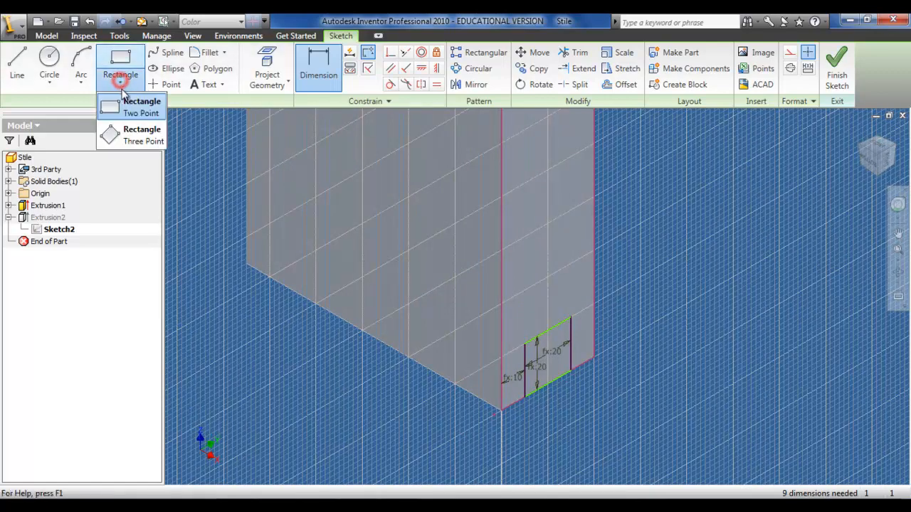
click(118, 102)
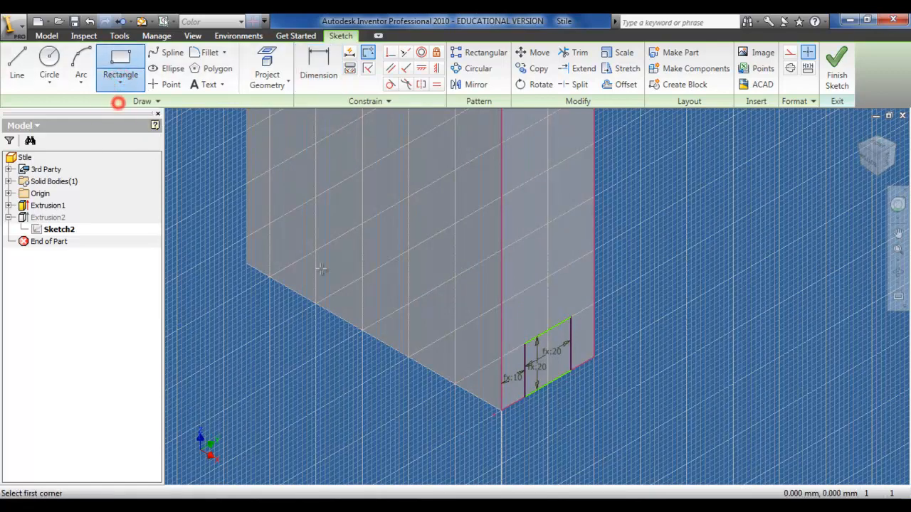
click(525, 396)
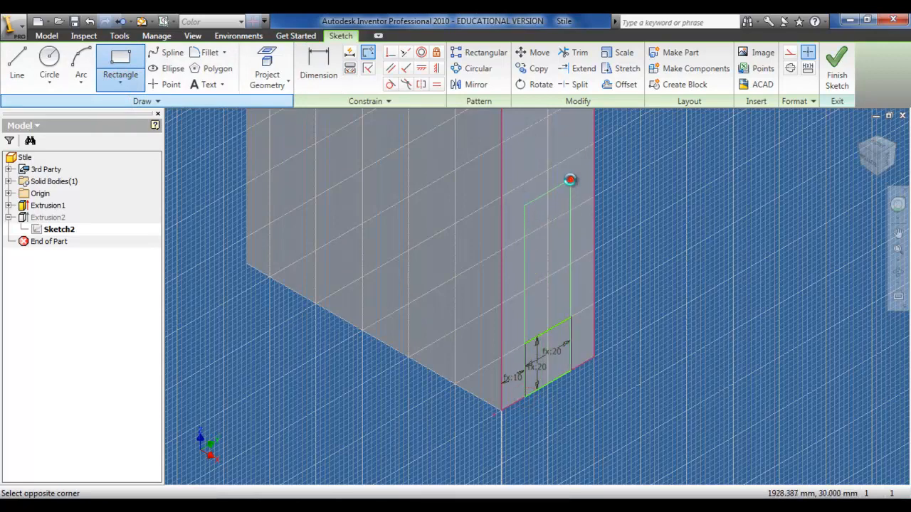
click(570, 180)
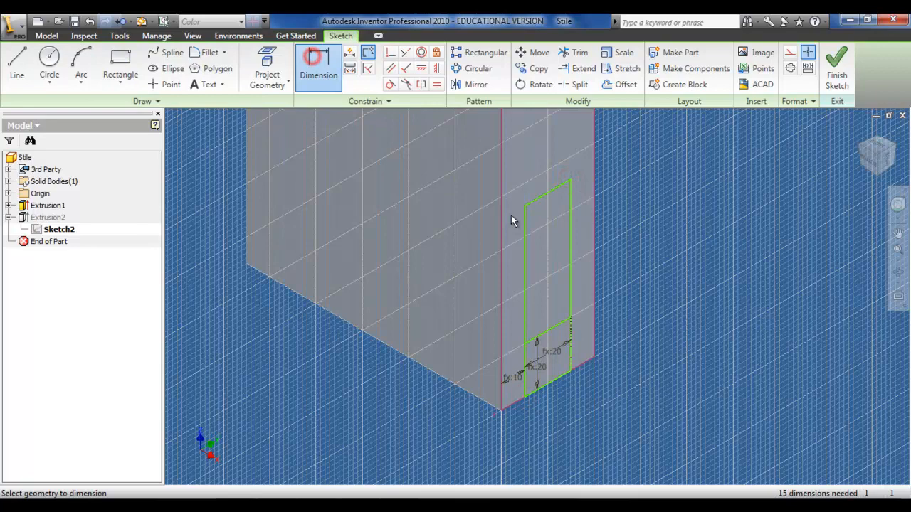
Step: Dimension the tall rectangle's height from its upper side to the stile's bottom edge and set it to Bottom_Rail_Height
click(546, 195)
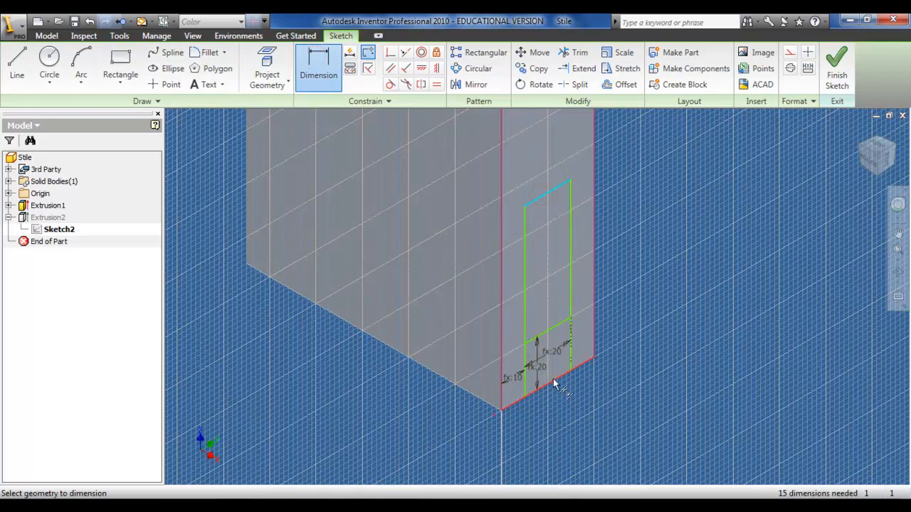
scroll(556, 385, down, 2)
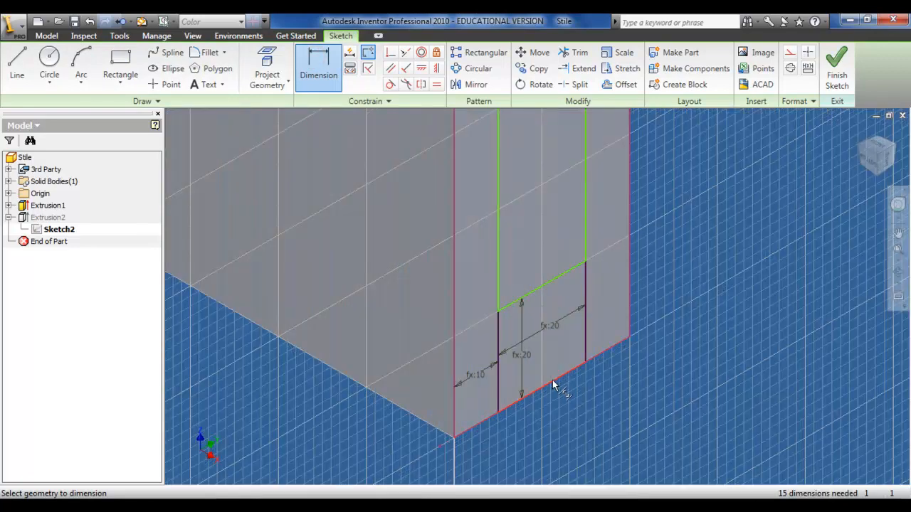
click(555, 385)
click(543, 247)
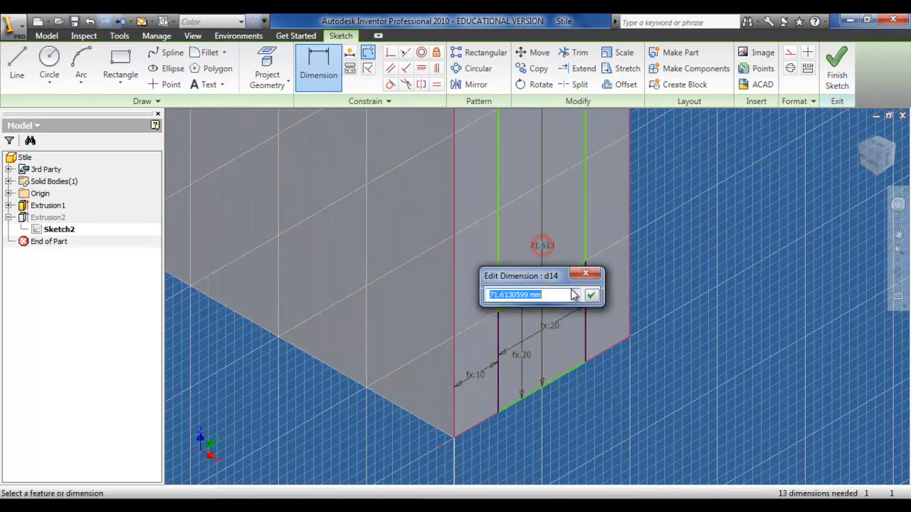
click(574, 293)
click(609, 342)
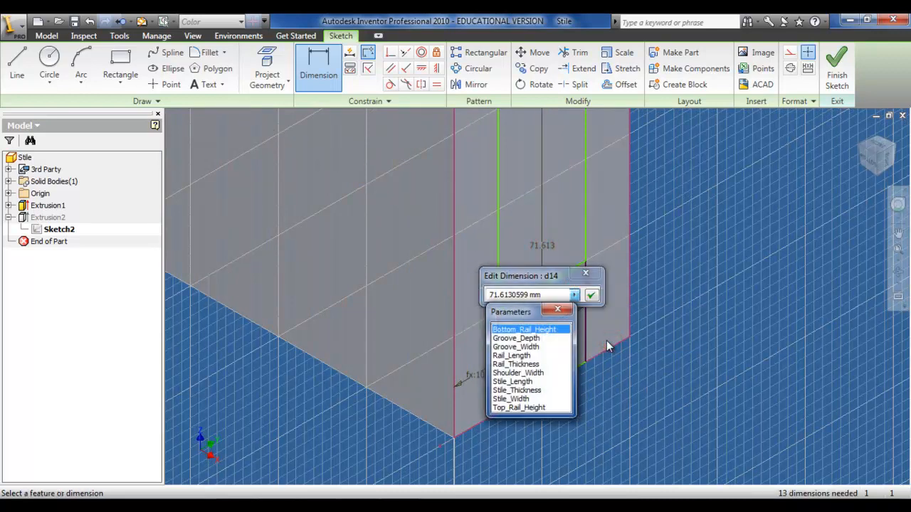
click(550, 329)
click(589, 297)
Step: Begin another rectangle in the sketch on the stile's narrow face
scroll(577, 297, down, 4)
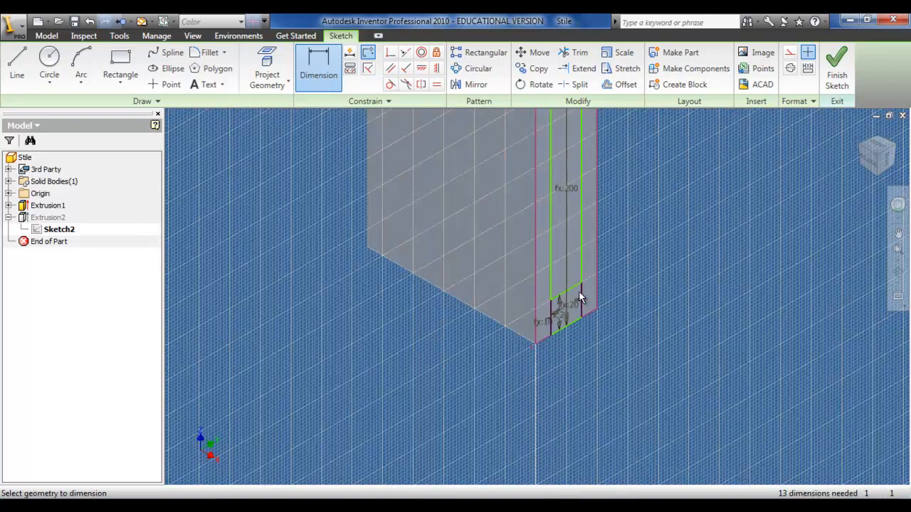
middle_drag(576, 279, 568, 380)
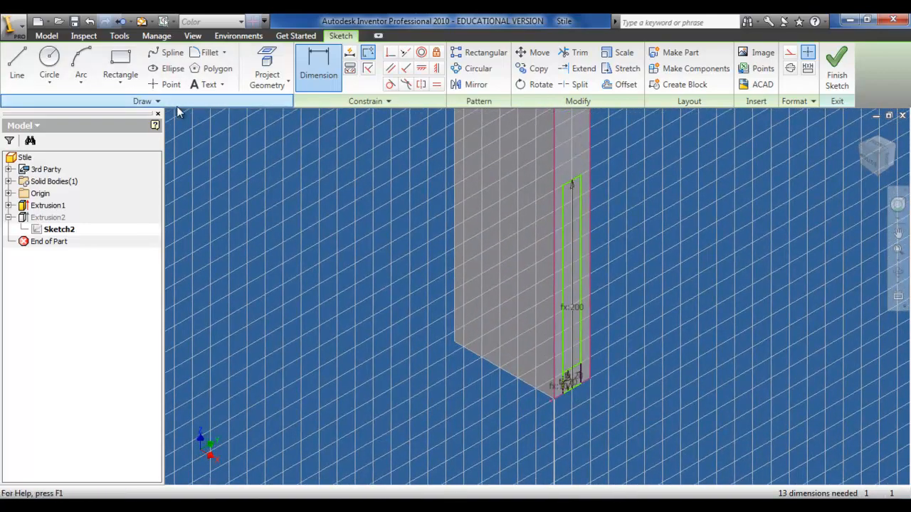
click(121, 76)
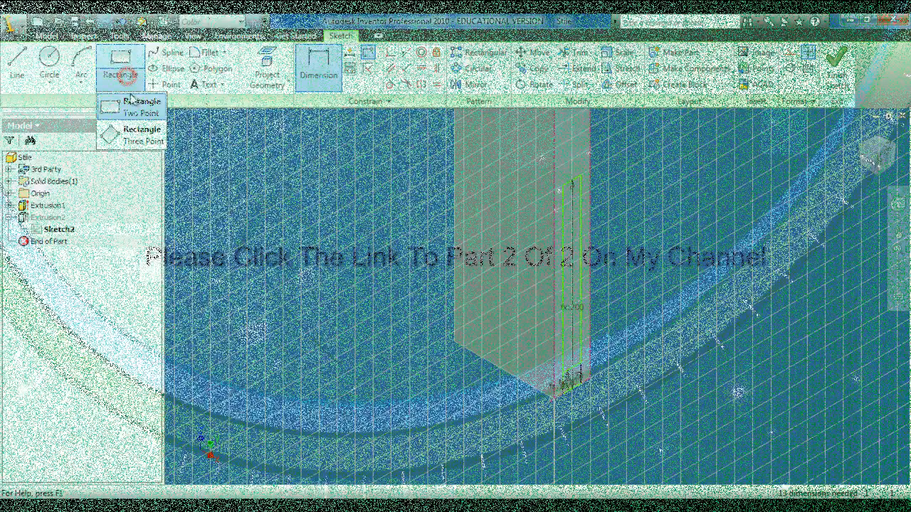